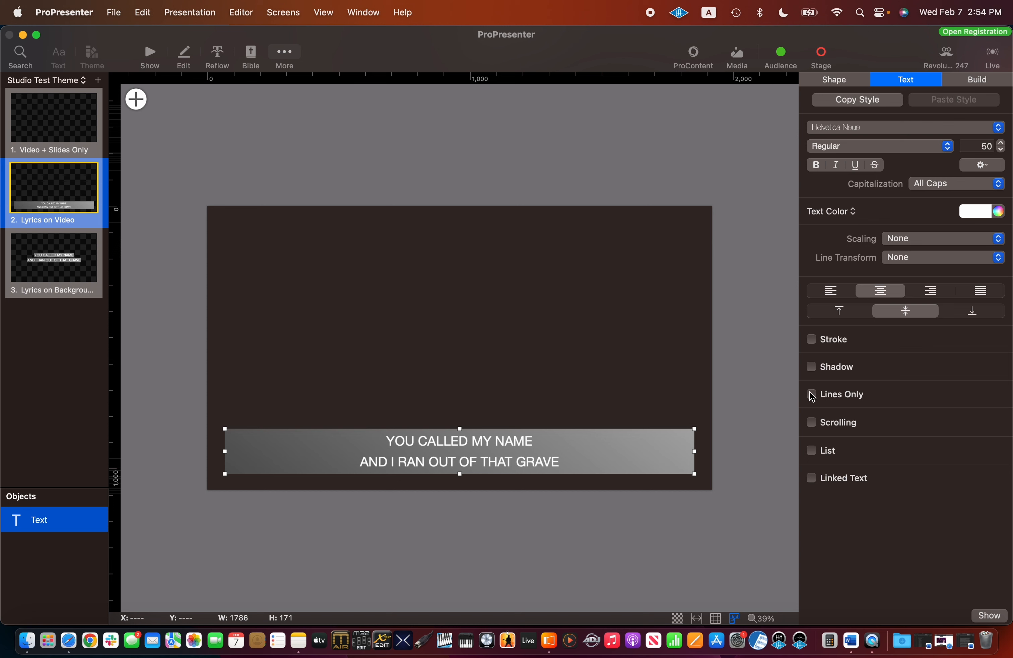
- Enable Lines Only for the Lyrics on Video text and compare its Full Width and Max Line Width options, finishing on Line Width
click(811, 394)
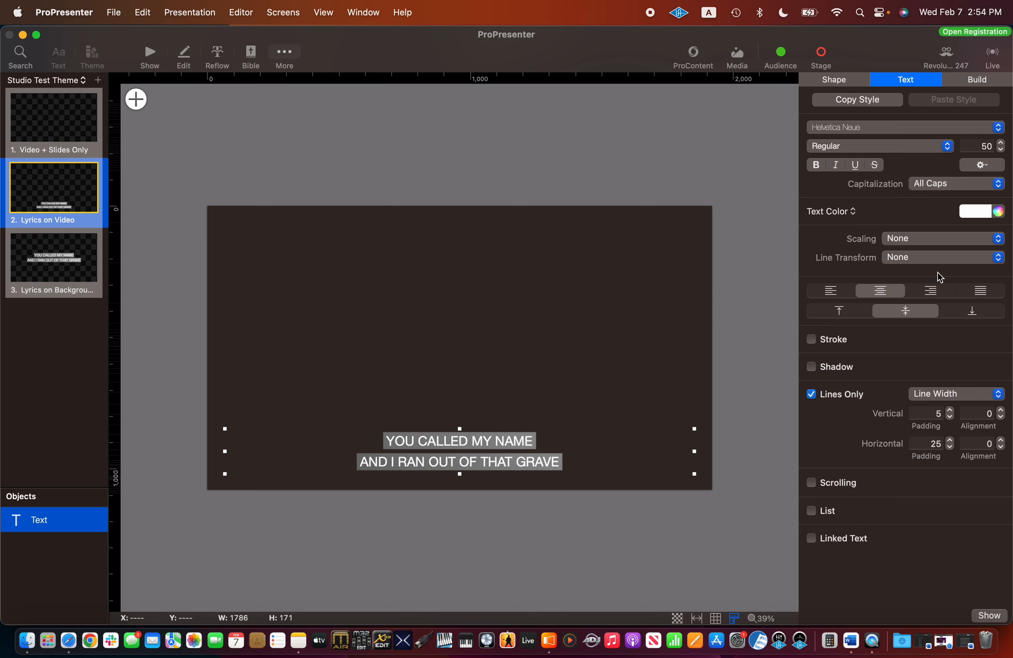
click(999, 394)
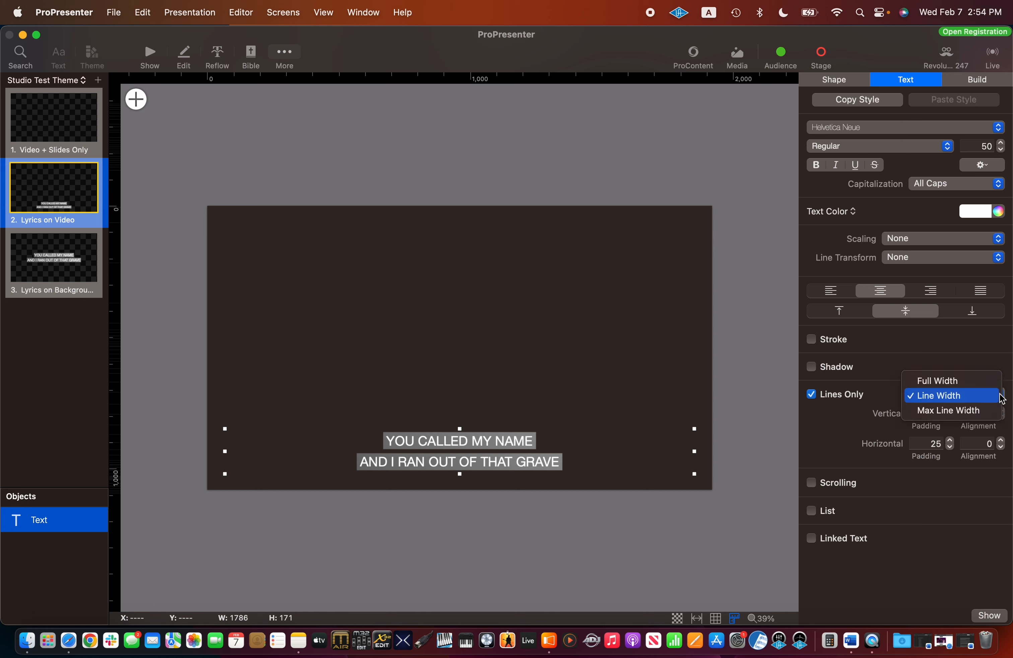
click(967, 381)
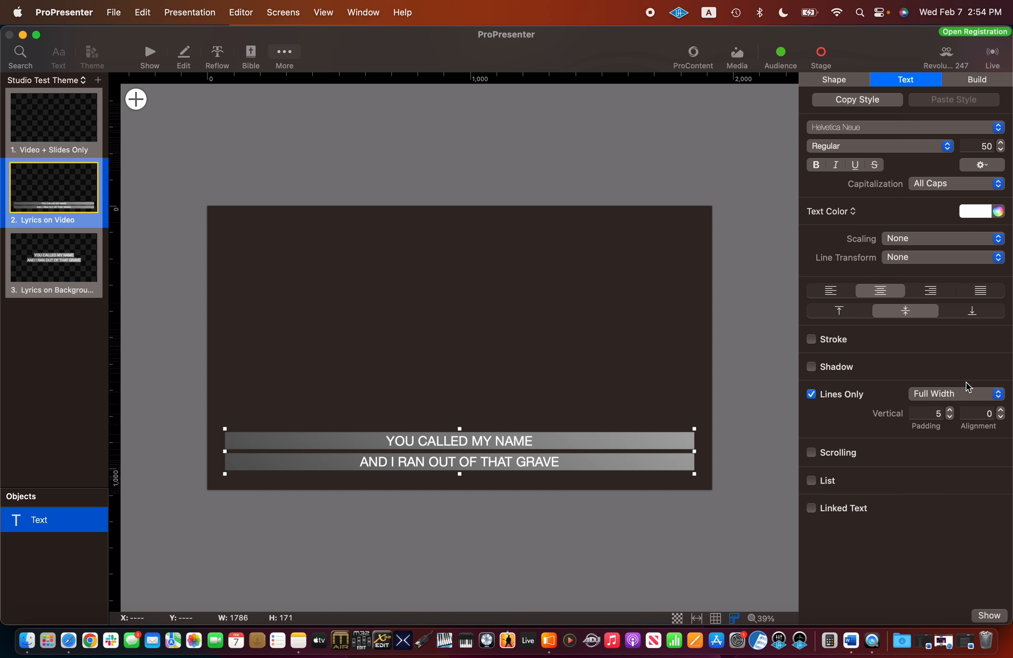
click(999, 397)
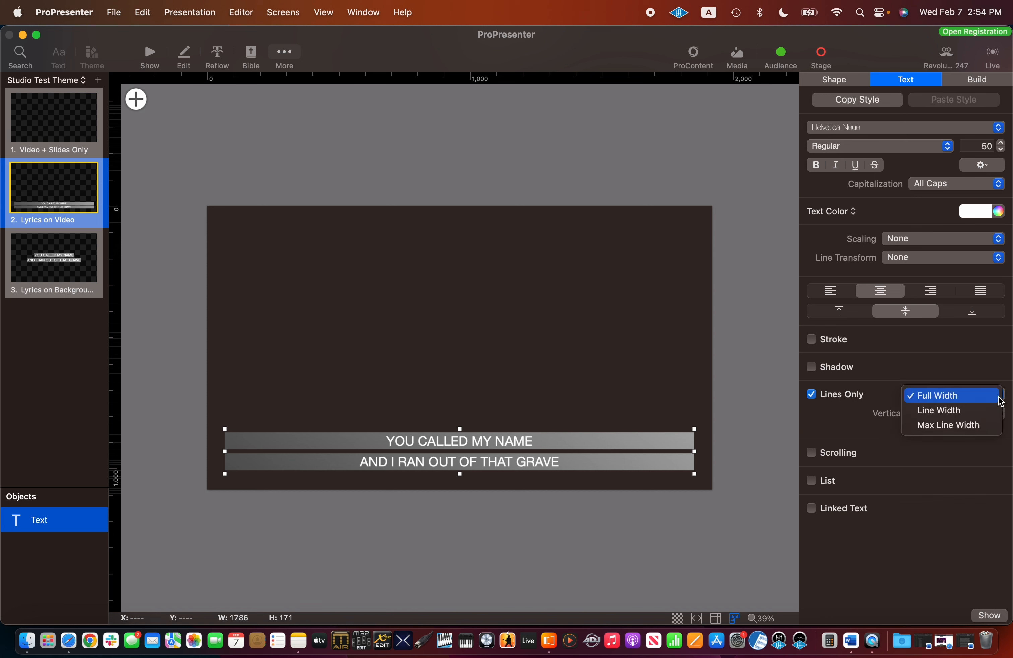
click(975, 411)
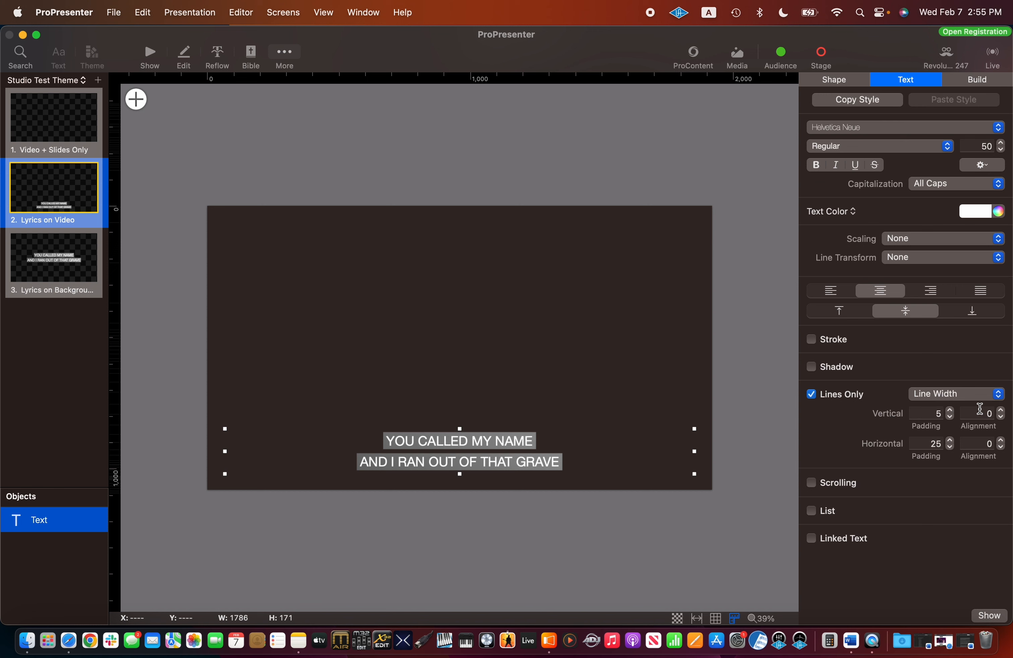
click(999, 395)
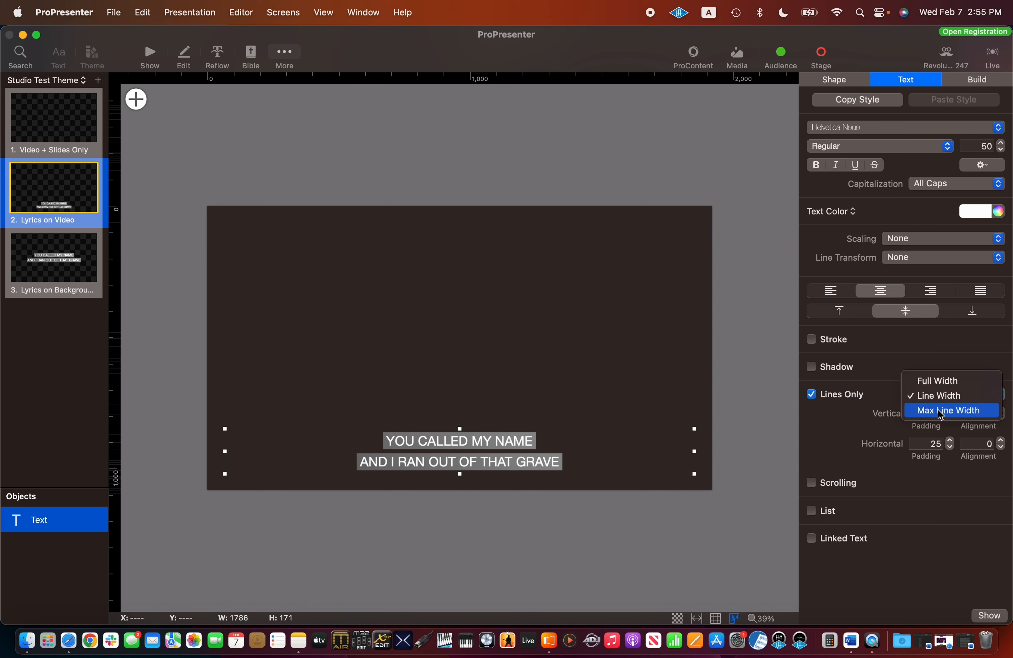
click(941, 412)
click(993, 400)
click(956, 381)
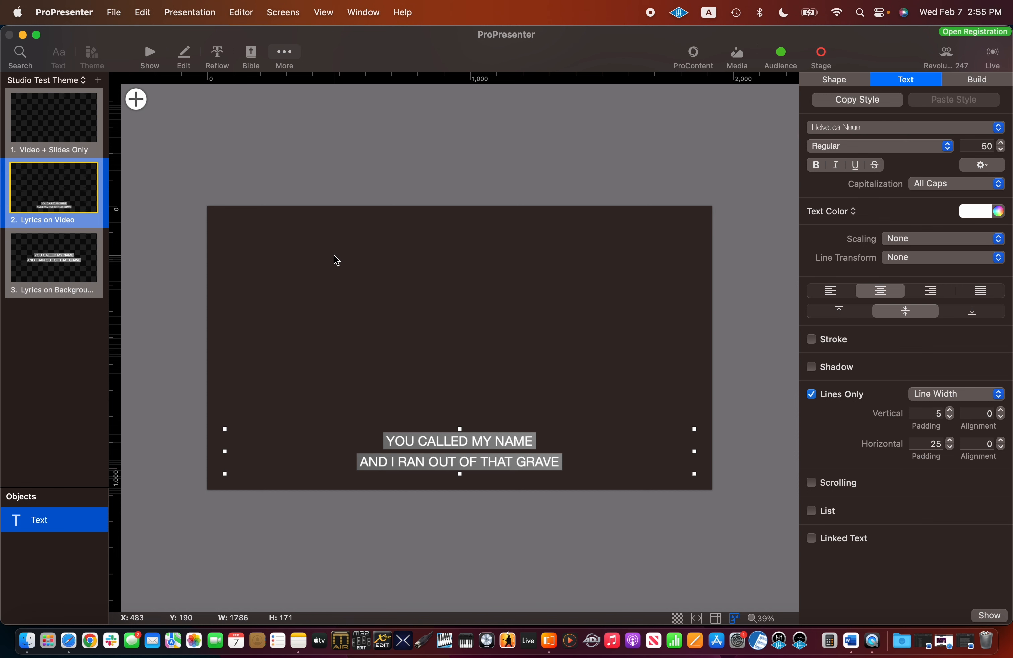
- Inspect the Shape, Text and Build settings of the Lyrics on Background slide's text, including the available Scaling options
click(62, 258)
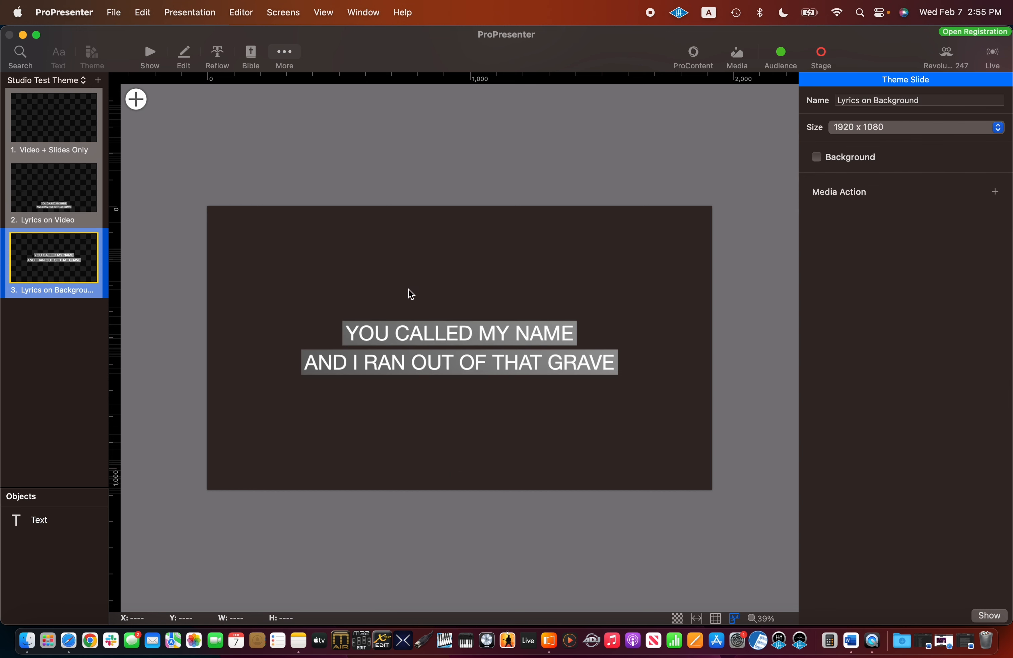
right_click(61, 188)
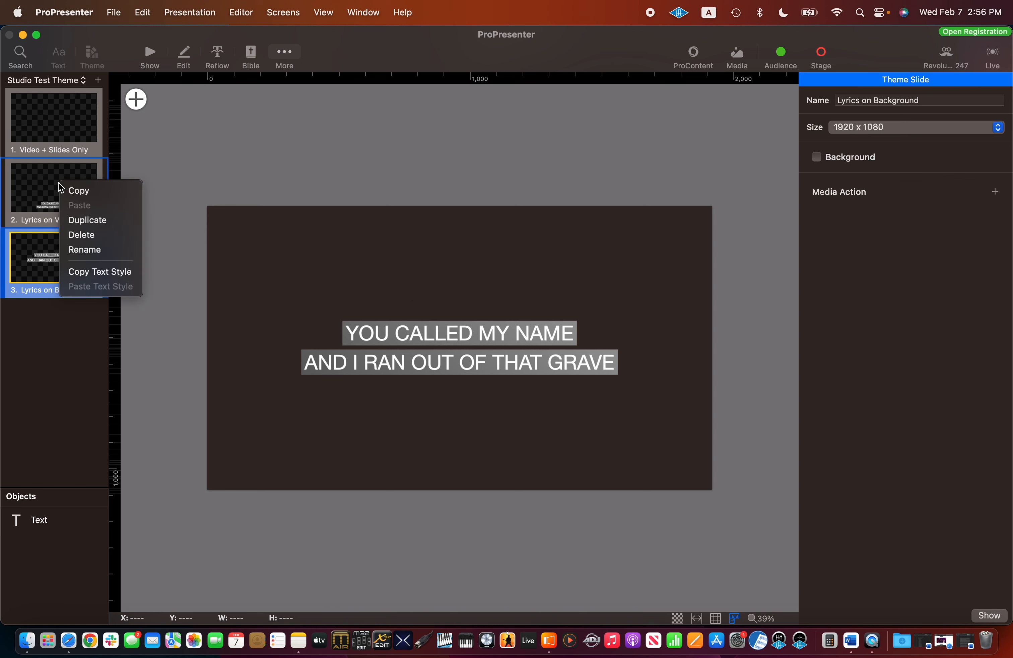
click(39, 244)
click(55, 246)
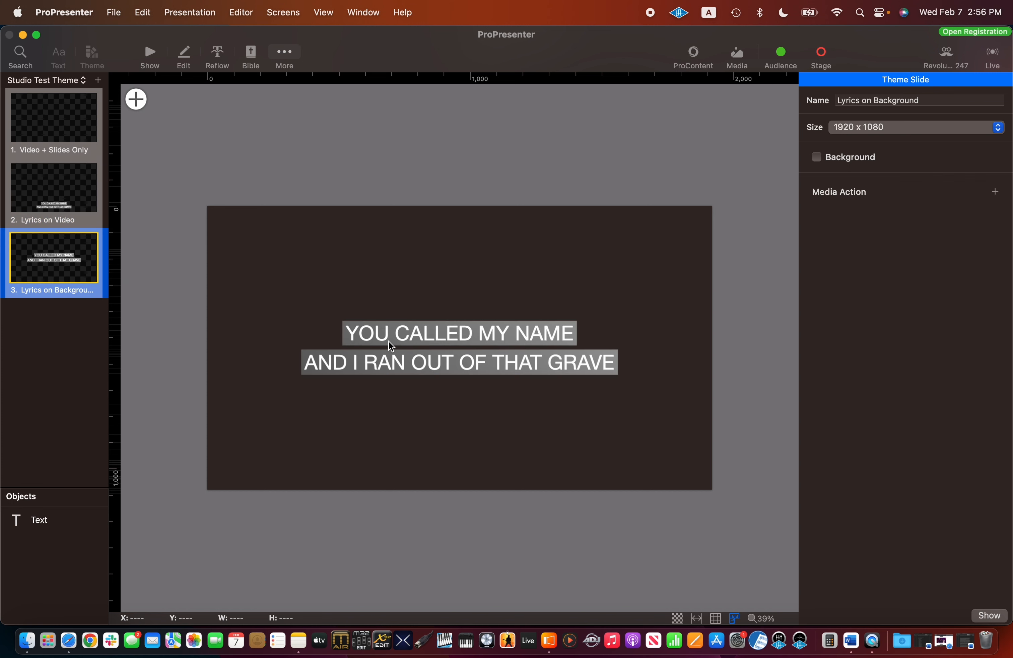
click(434, 349)
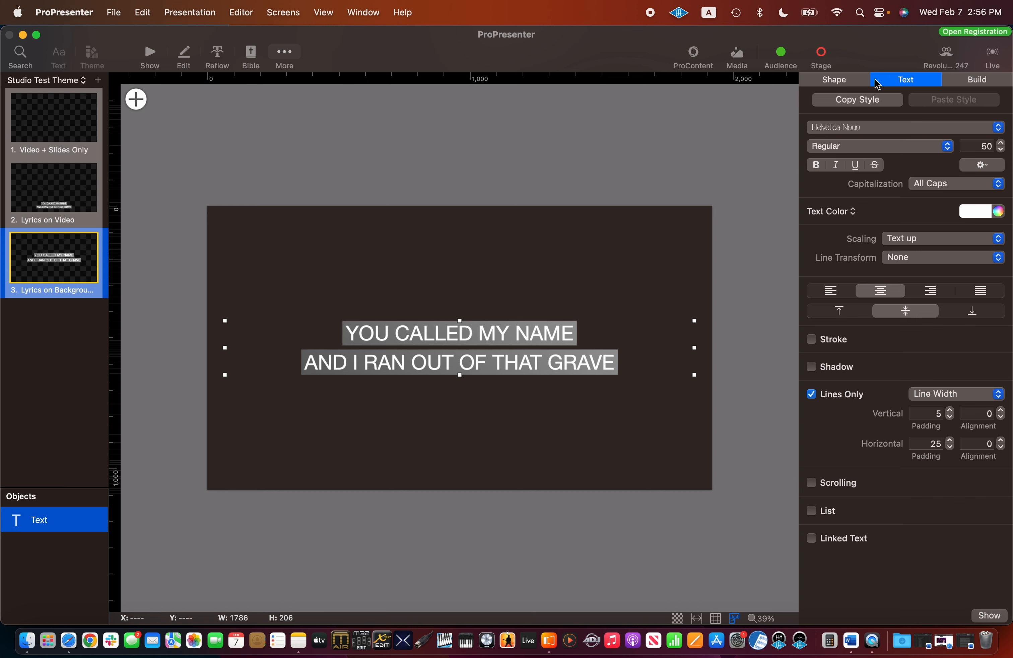
click(836, 80)
click(905, 80)
click(973, 81)
click(909, 79)
click(999, 239)
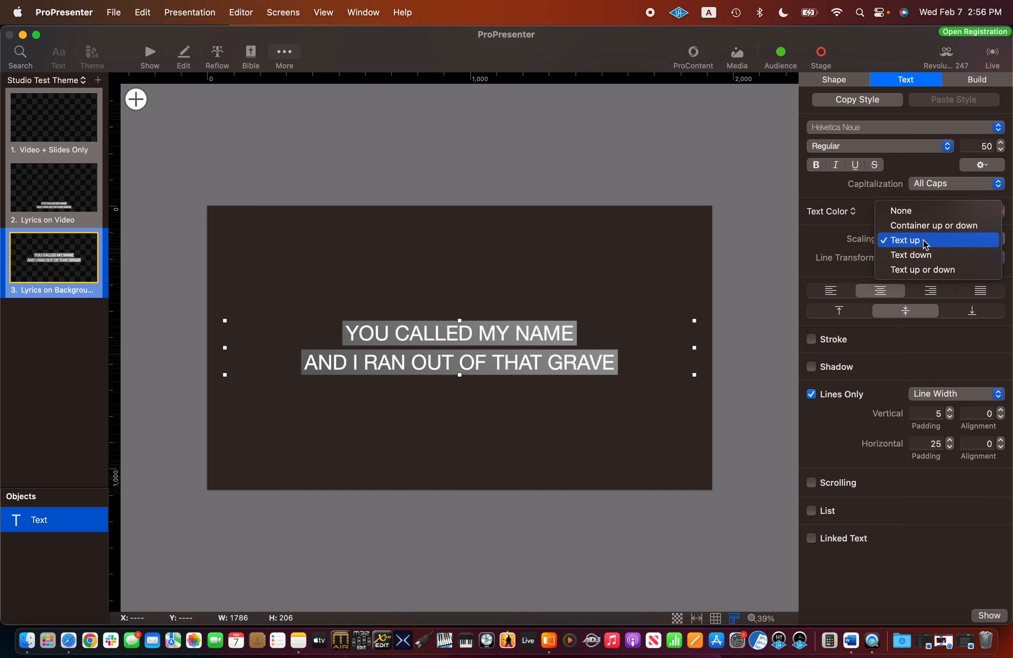
click(823, 246)
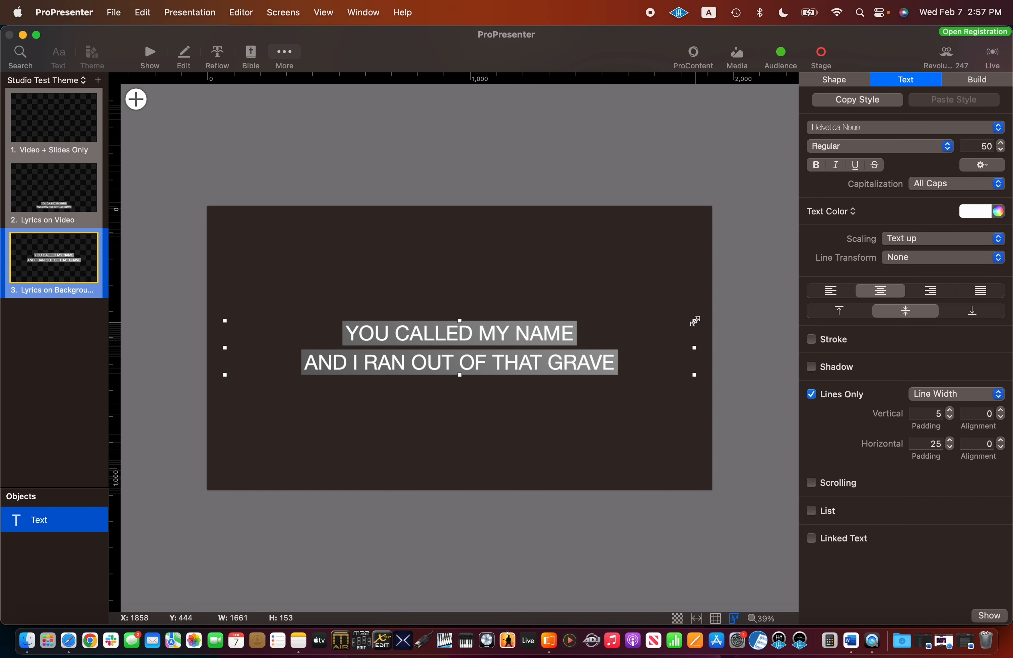
- Try resizing the lyrics text box to about 1734 × 260 and recentring it on the slide, and undo the last change
mouse_move(695, 320)
mouse_down()
mouse_move(642, 341)
mouse_move(642, 330)
mouse_move(681, 306)
mouse_up()
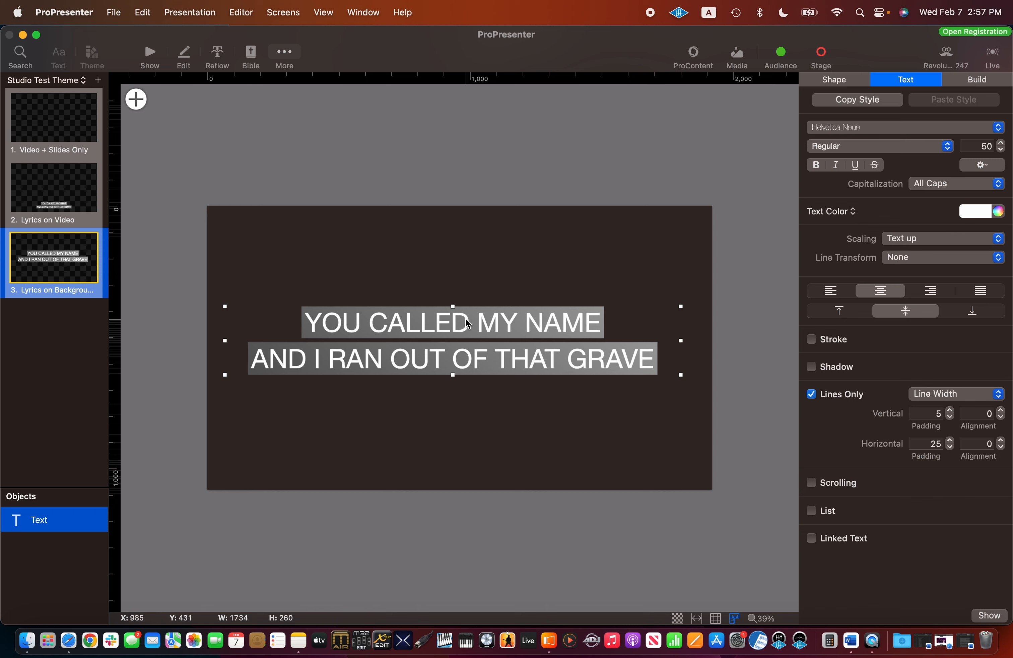
drag(461, 323, 473, 328)
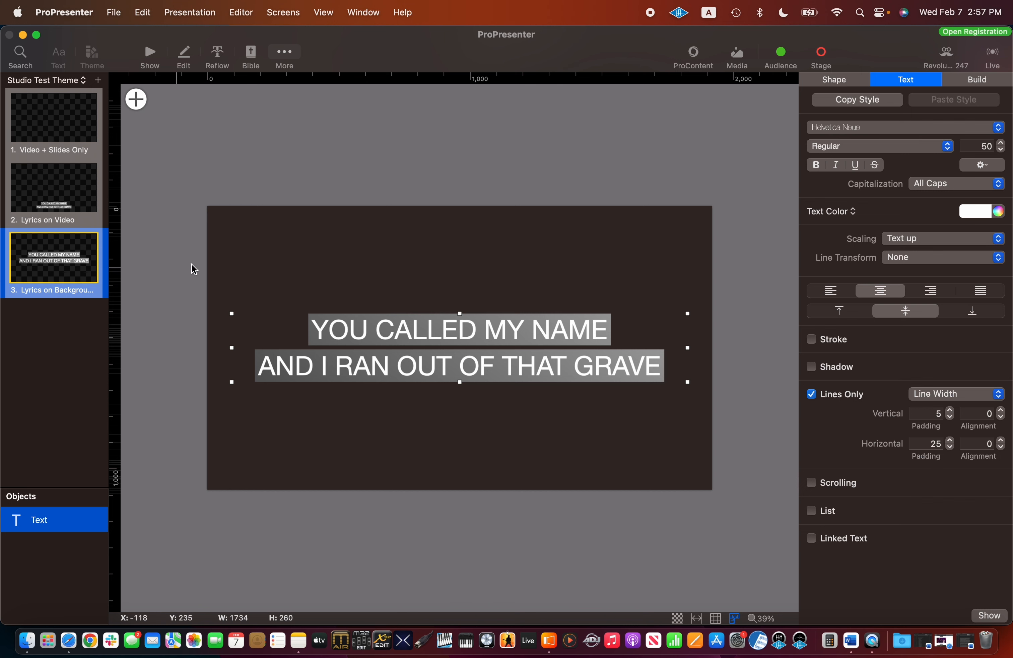
key(super+z)
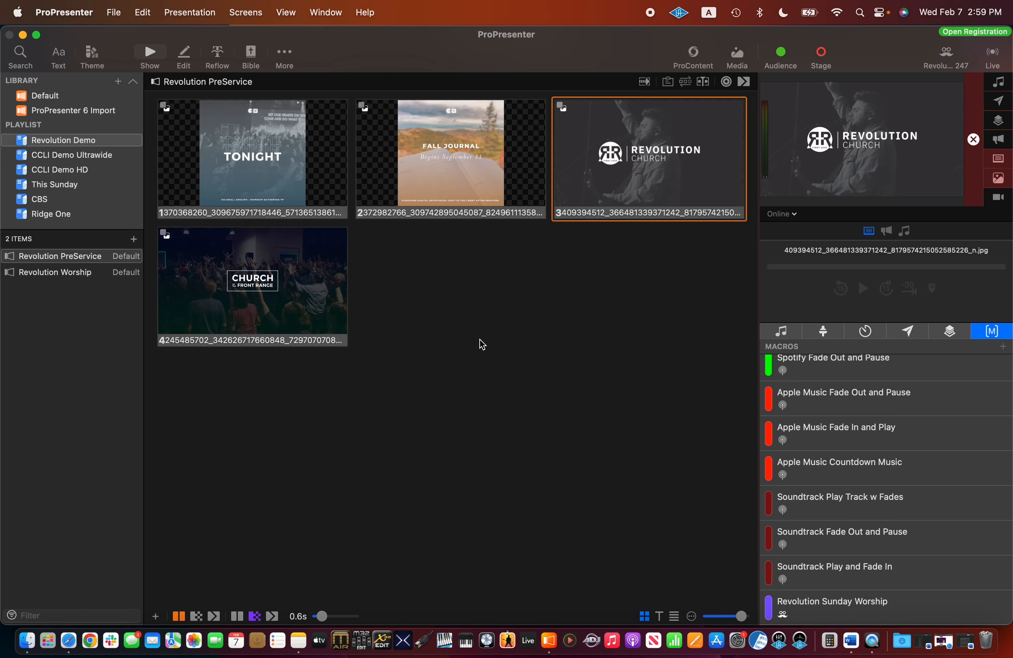
- Switch to the ProPresenter Output Layers support article in Safari and read the layer order, the four background scenarios and the troubleshooting checks
key(ctrl+Up)
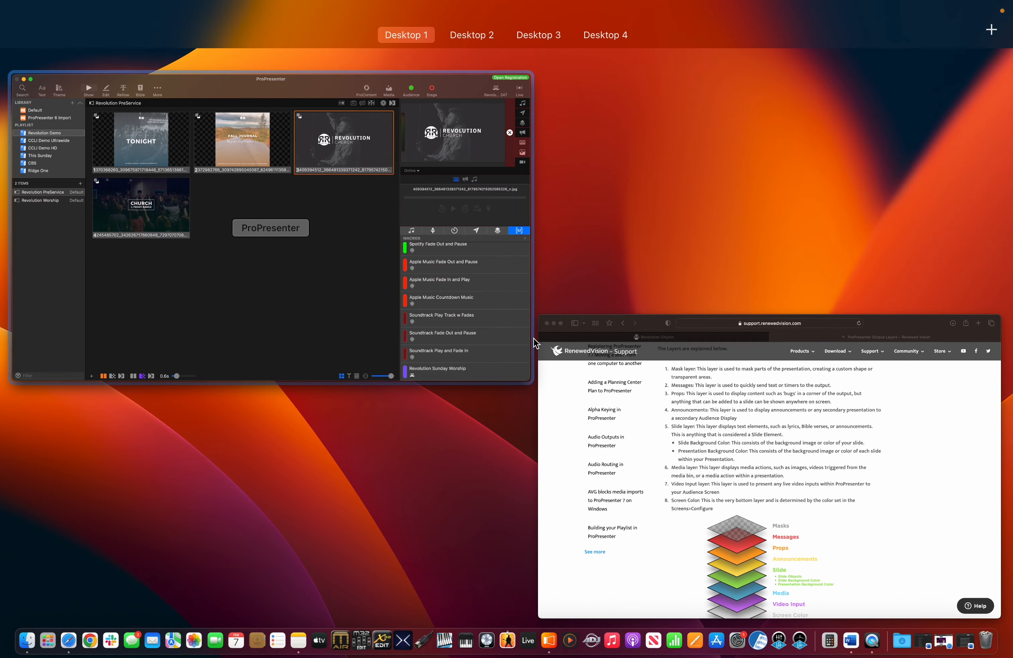
click(769, 337)
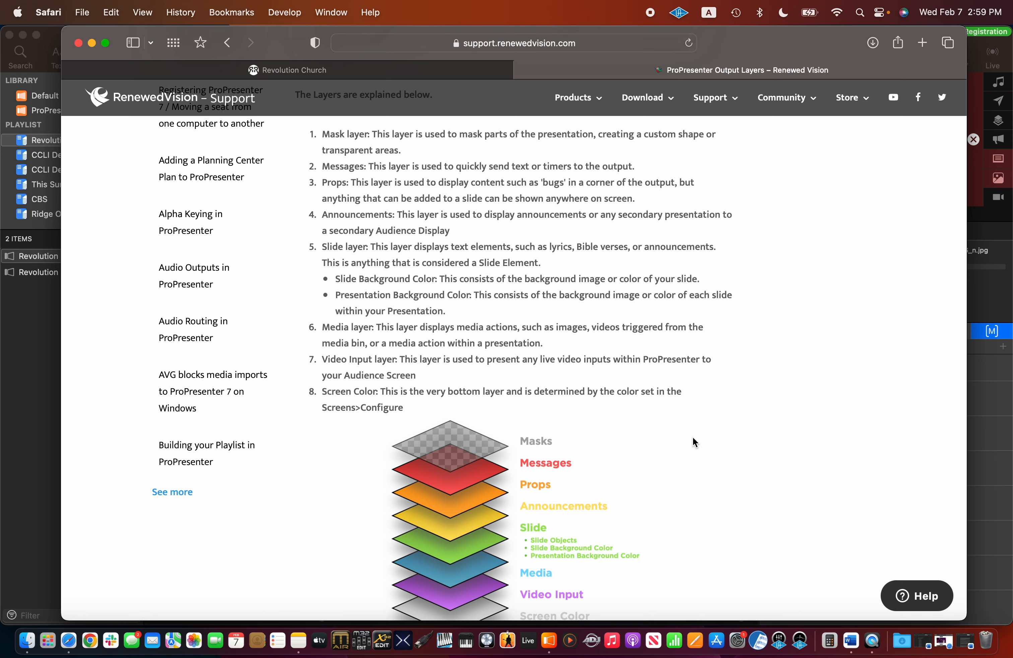
scroll(692, 437, down, 5)
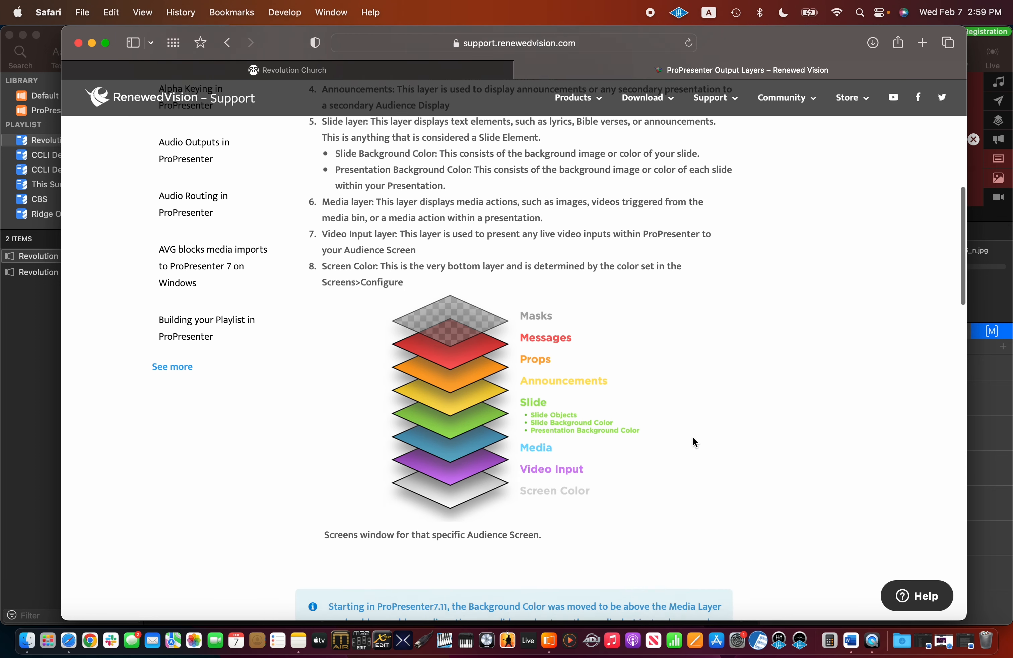
scroll(694, 442, down, 4)
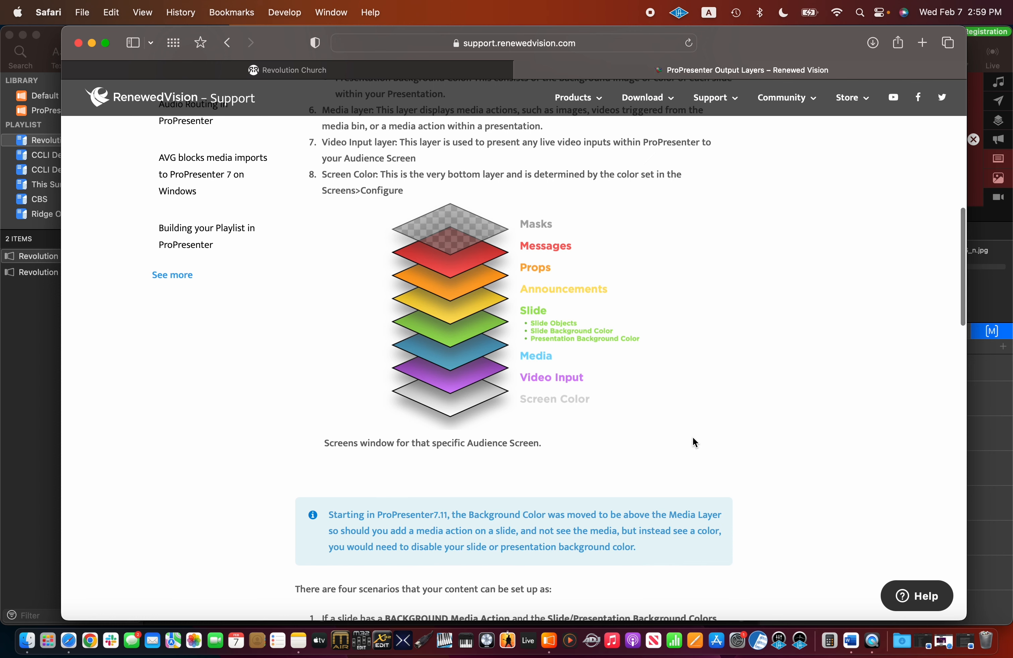
scroll(692, 437, down, 2)
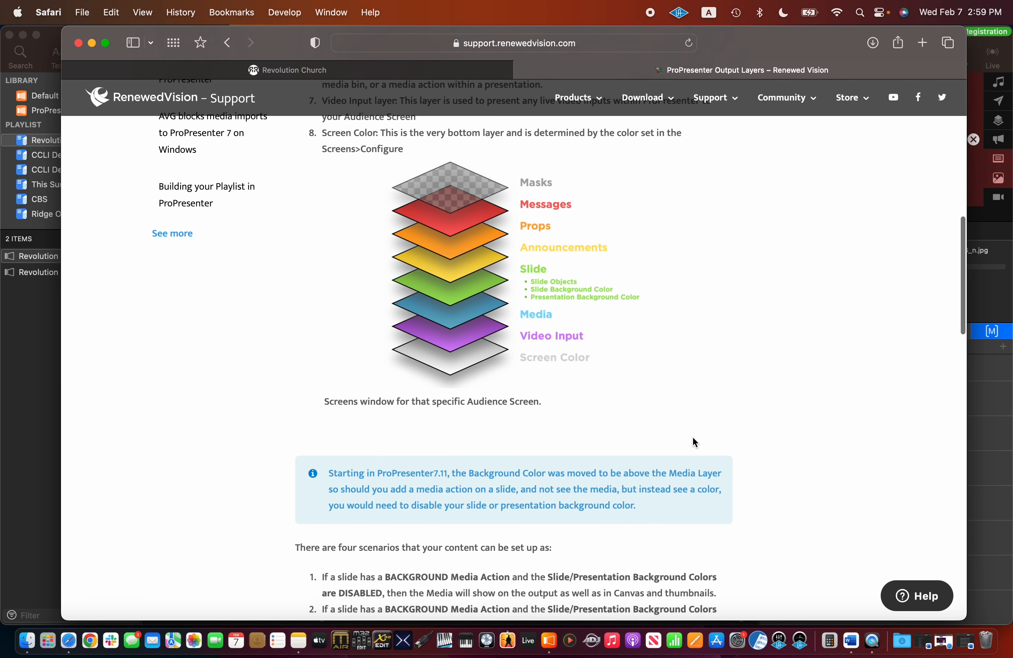
scroll(692, 437, down, 1)
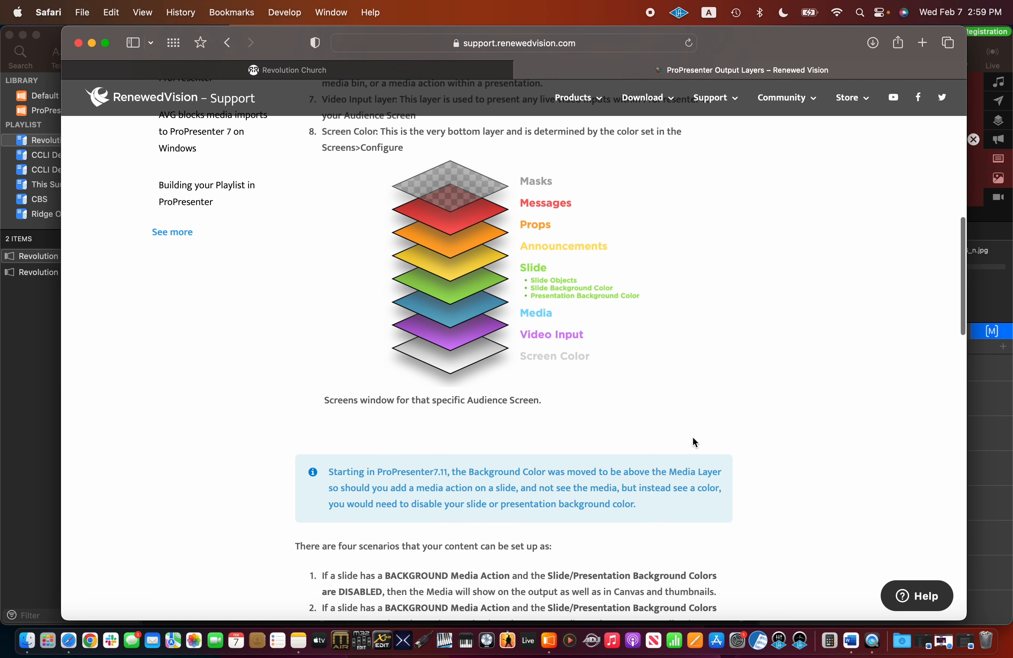
scroll(692, 437, down, 2)
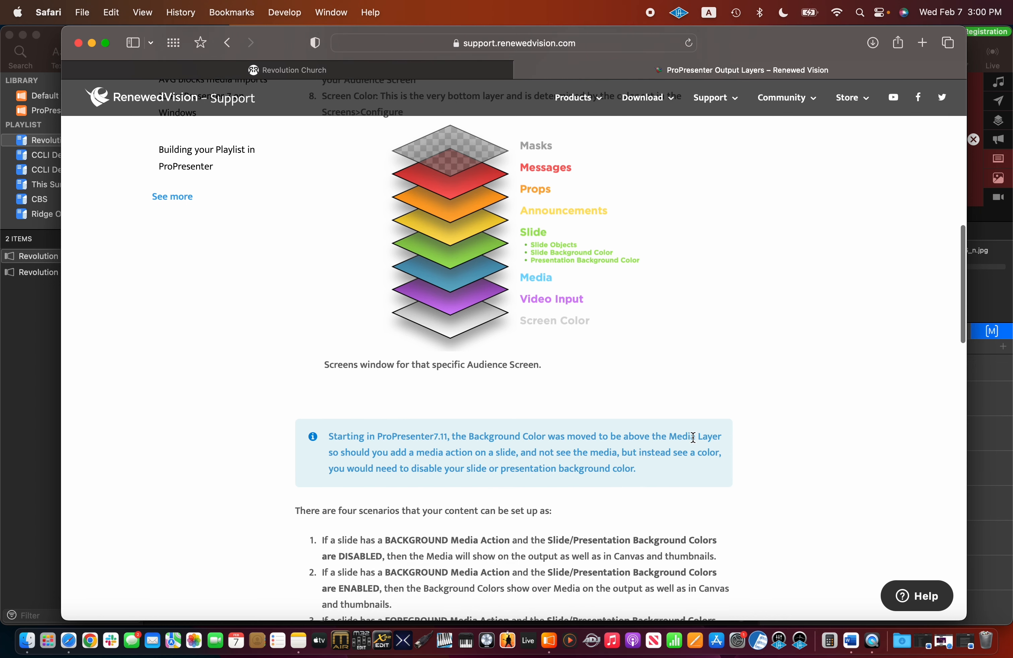
scroll(693, 439, down, 1)
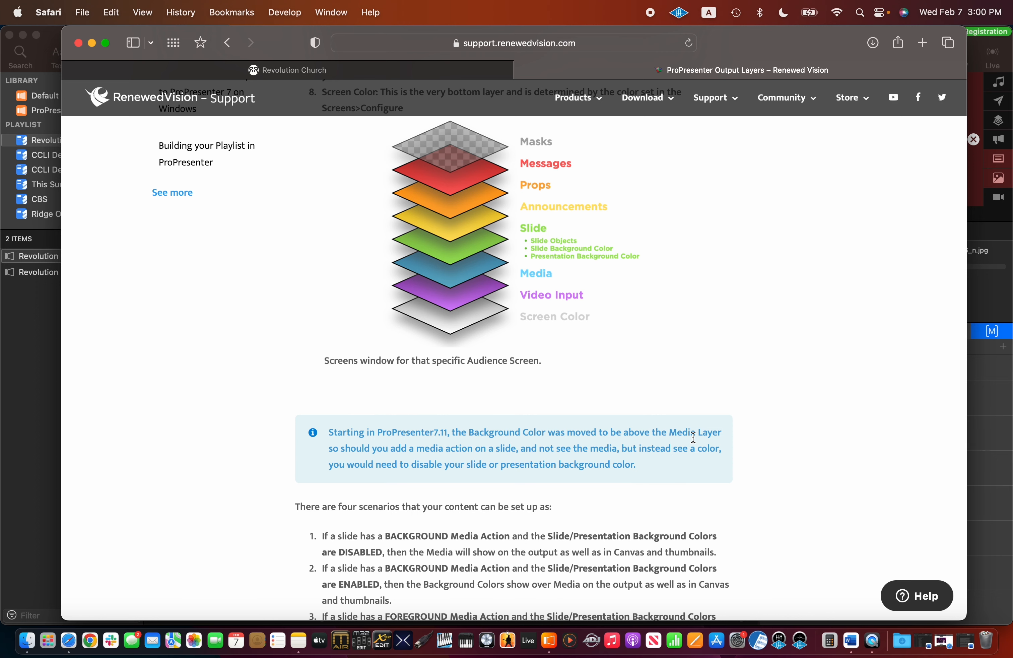
scroll(693, 438, down, 5)
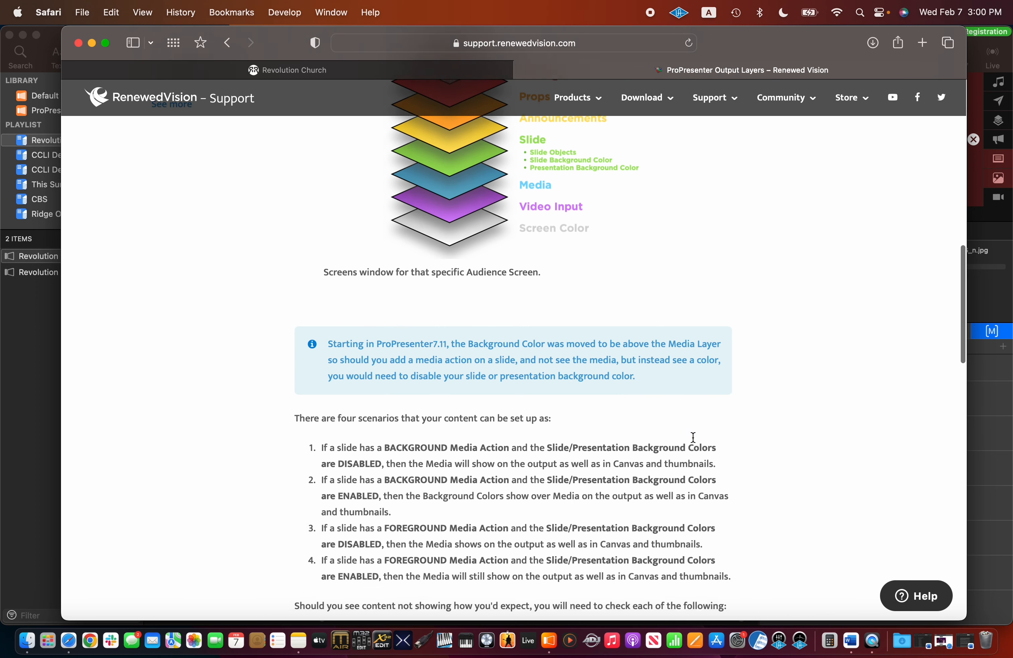
scroll(693, 437, down, 3)
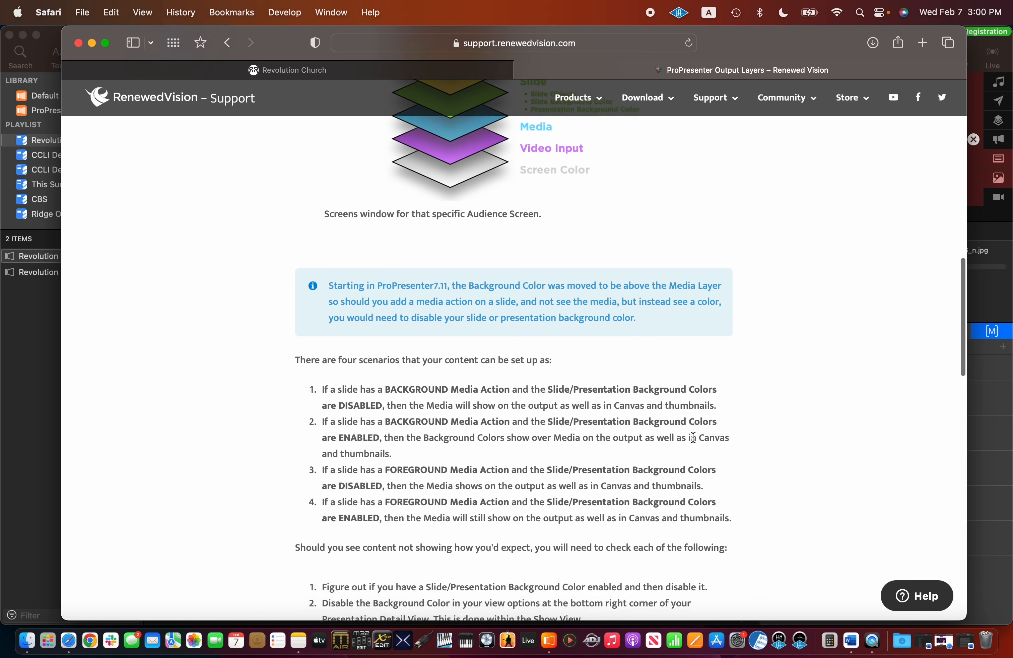
scroll(693, 437, down, 5)
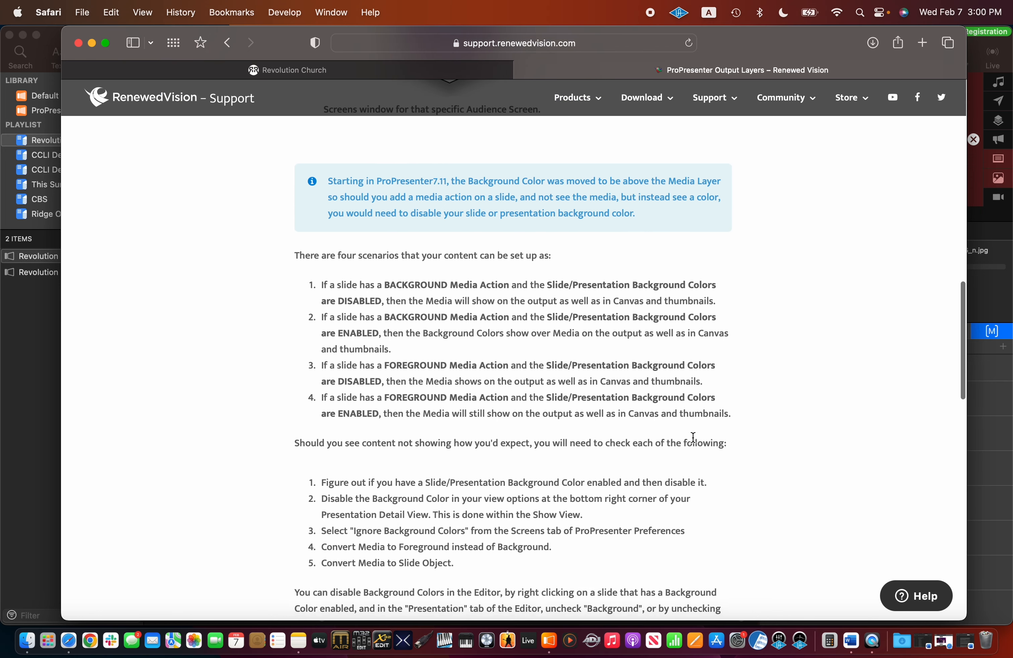
scroll(693, 437, down, 3)
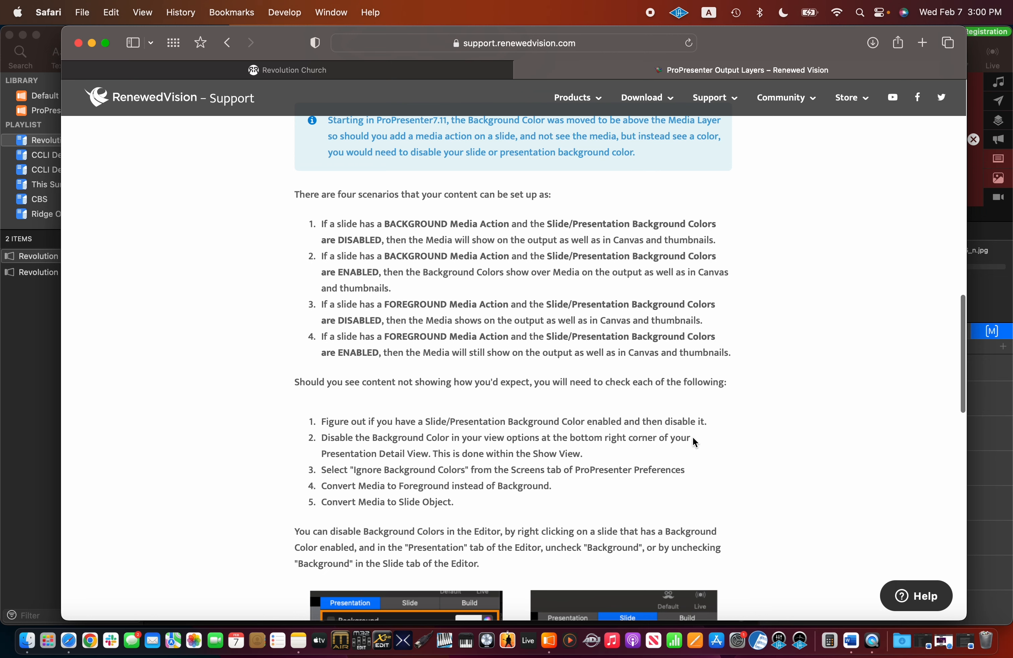
- Switch back to ProPresenter and review which layers the Revolution PreService 247 look sends to each screen
key(super+Tab)
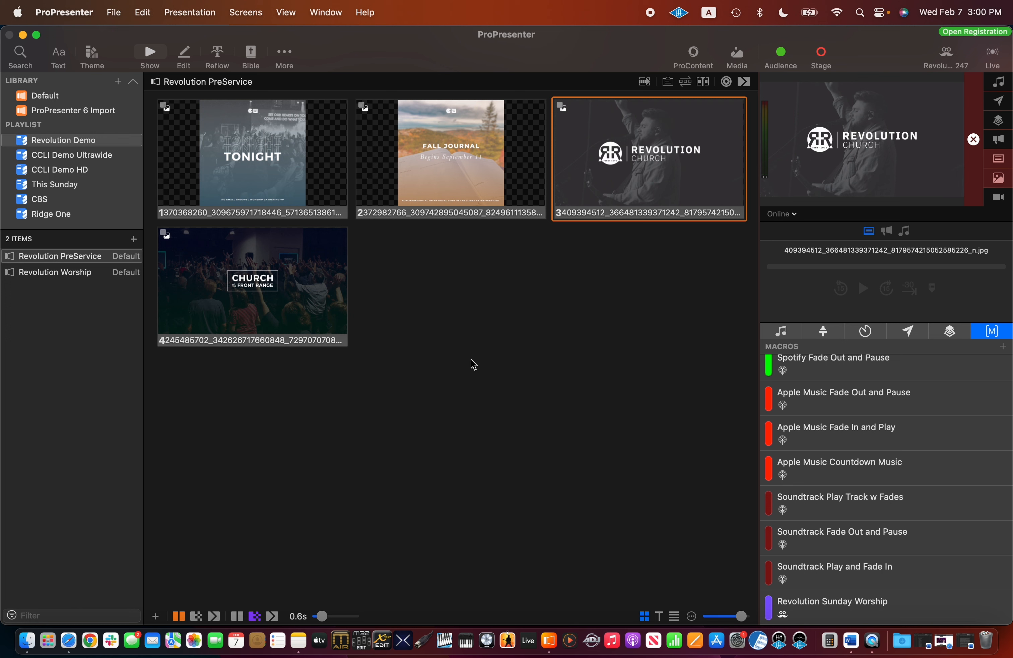
click(949, 59)
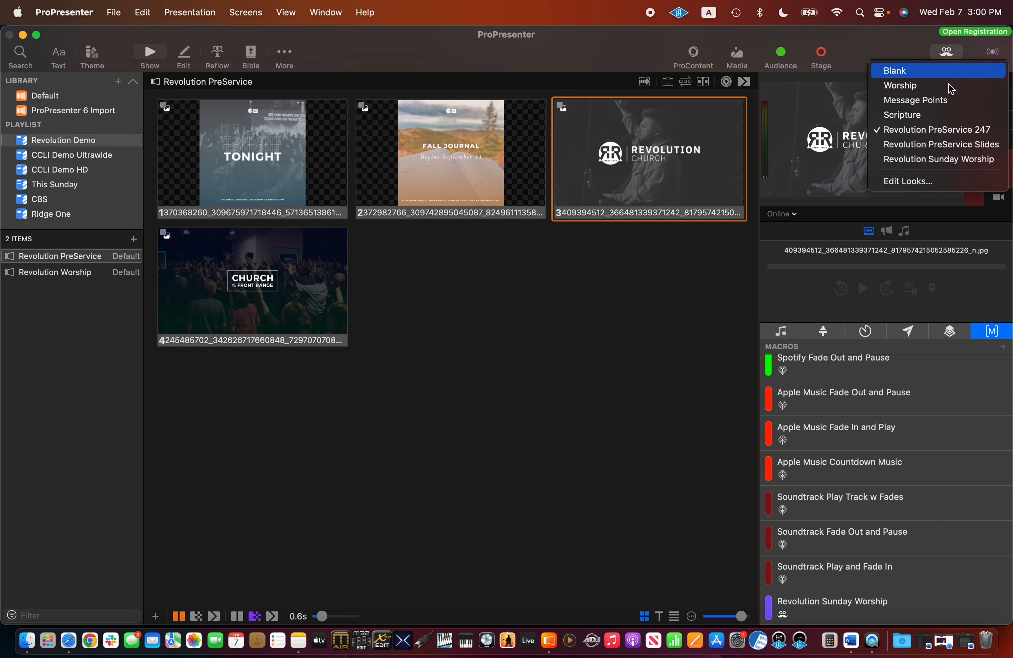
click(908, 181)
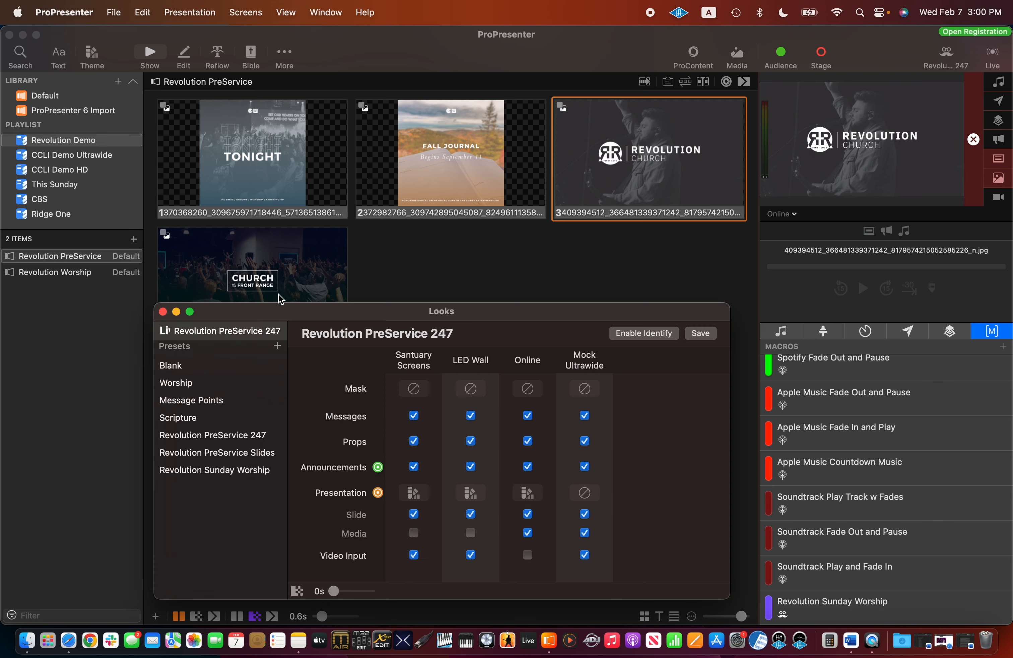
click(162, 312)
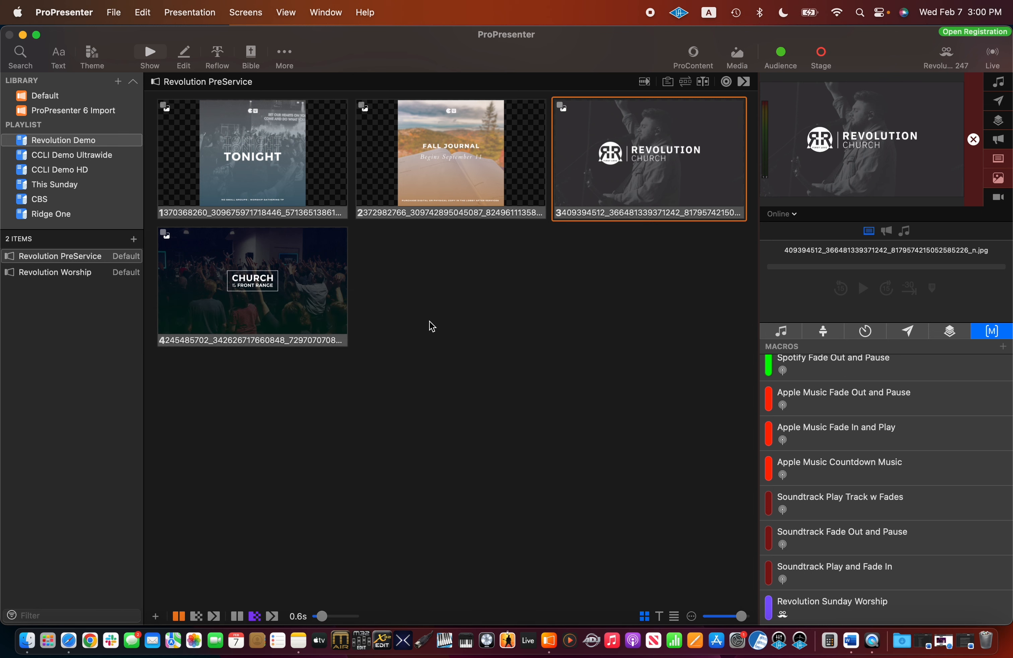
- View the Audience Look actions available for the TONIGHT slide, open the audience looks editor from there and close it
right_click(289, 193)
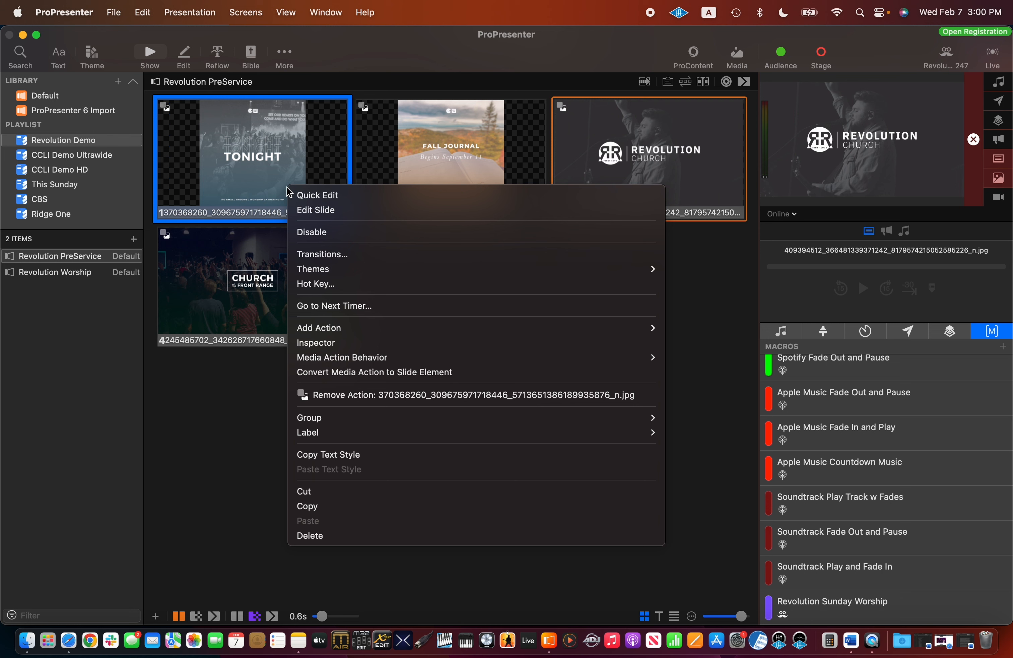
mouse_move(337, 332)
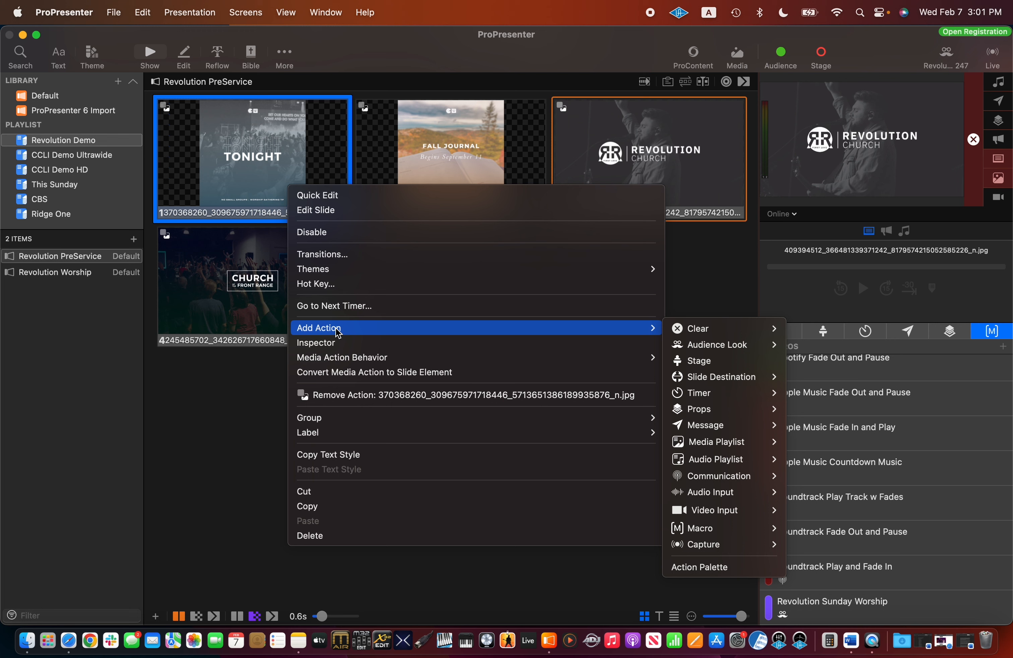
mouse_move(709, 347)
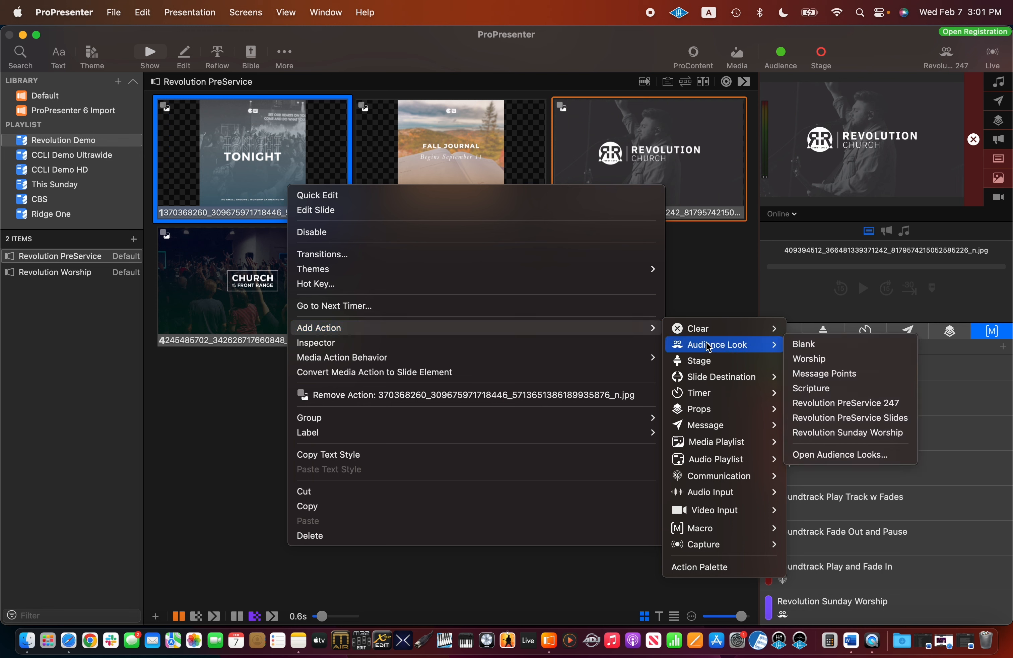
click(821, 455)
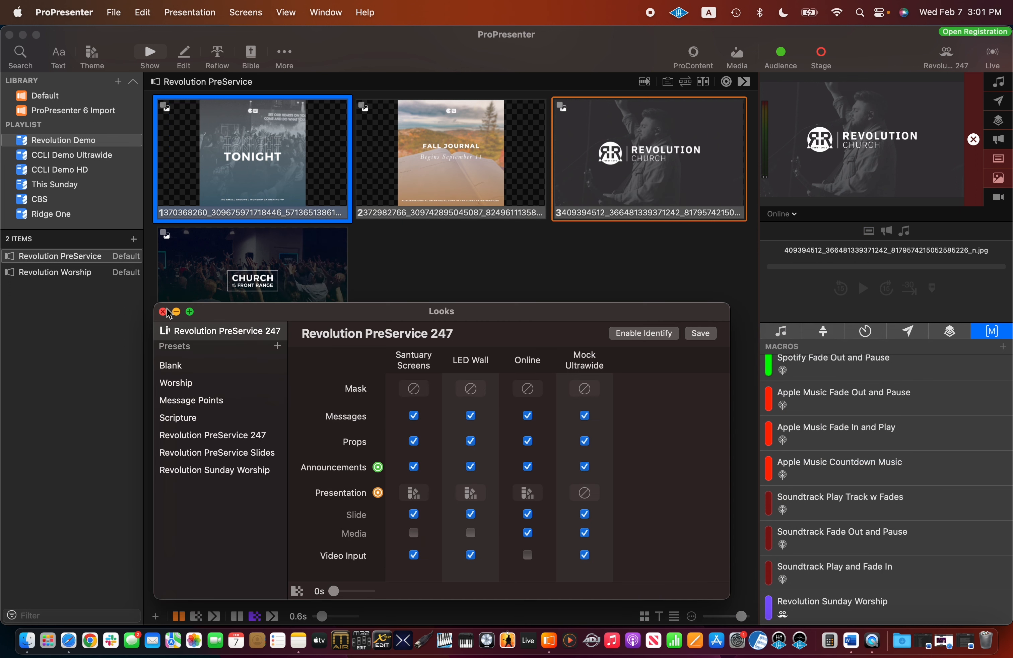
click(163, 311)
- Review the Audience Look actions that can be added to the Apple Music Fade In and Play macro
right_click(817, 444)
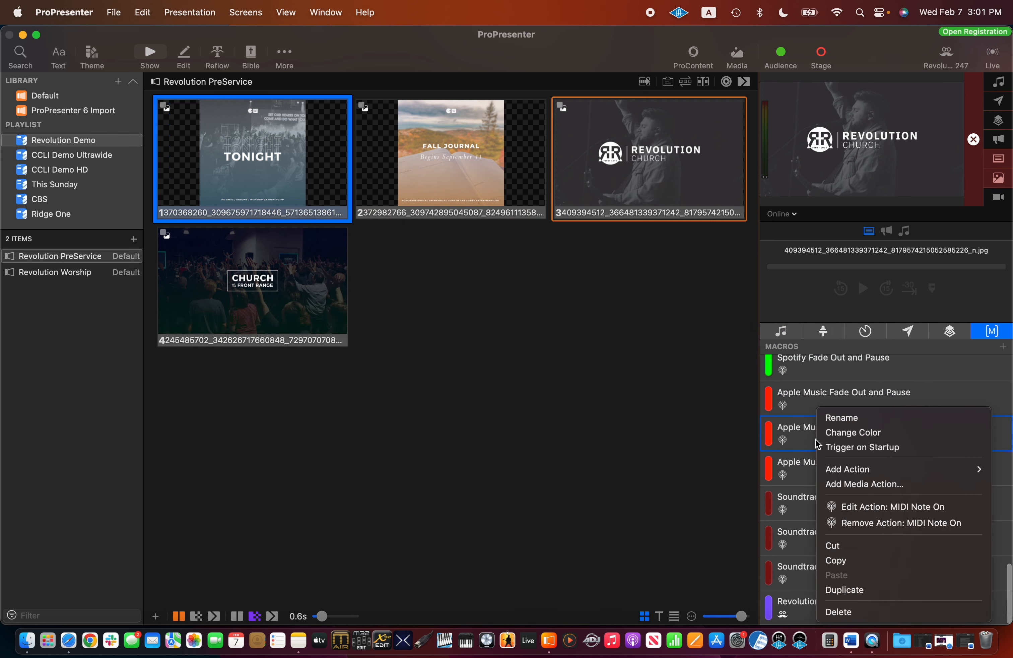
mouse_move(847, 470)
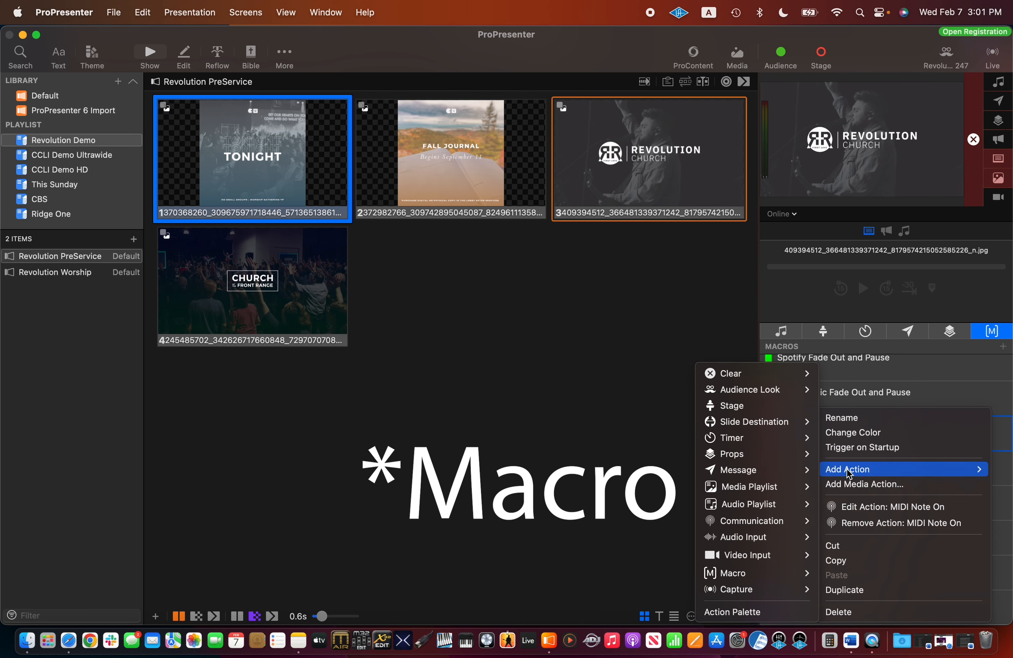
mouse_move(747, 389)
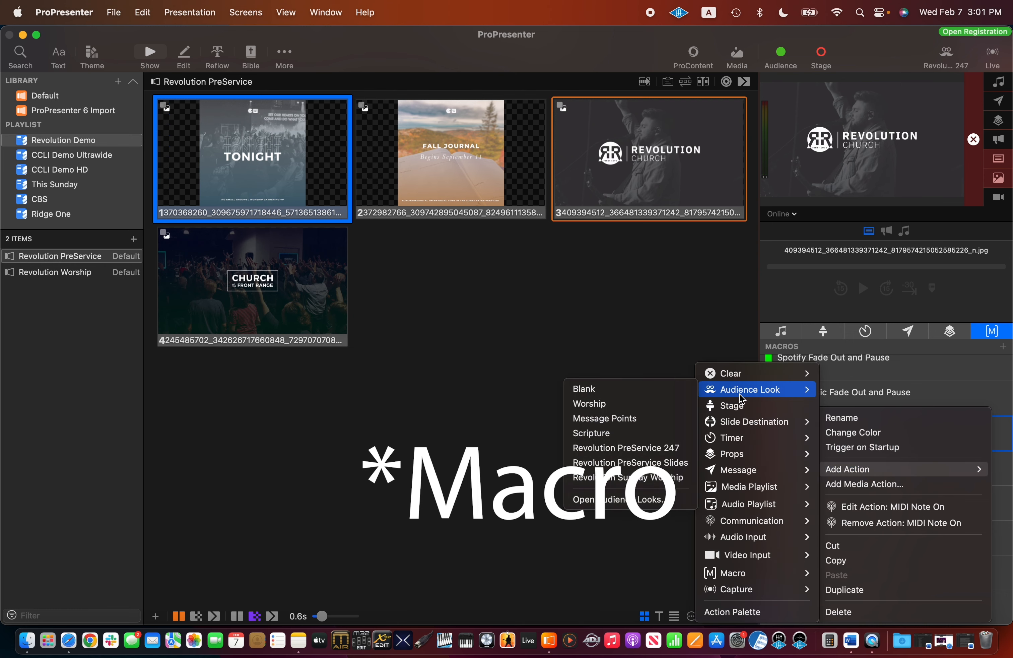
click(602, 499)
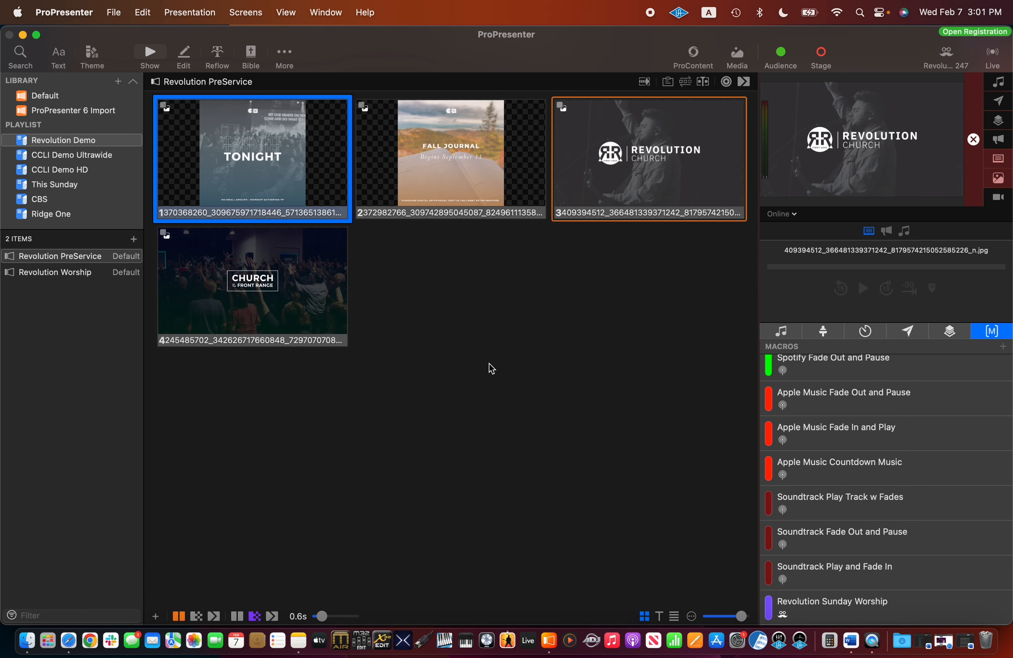
- Open the audience looks editor, select the live Revolution PreService 247 look and enable layer identification
click(248, 16)
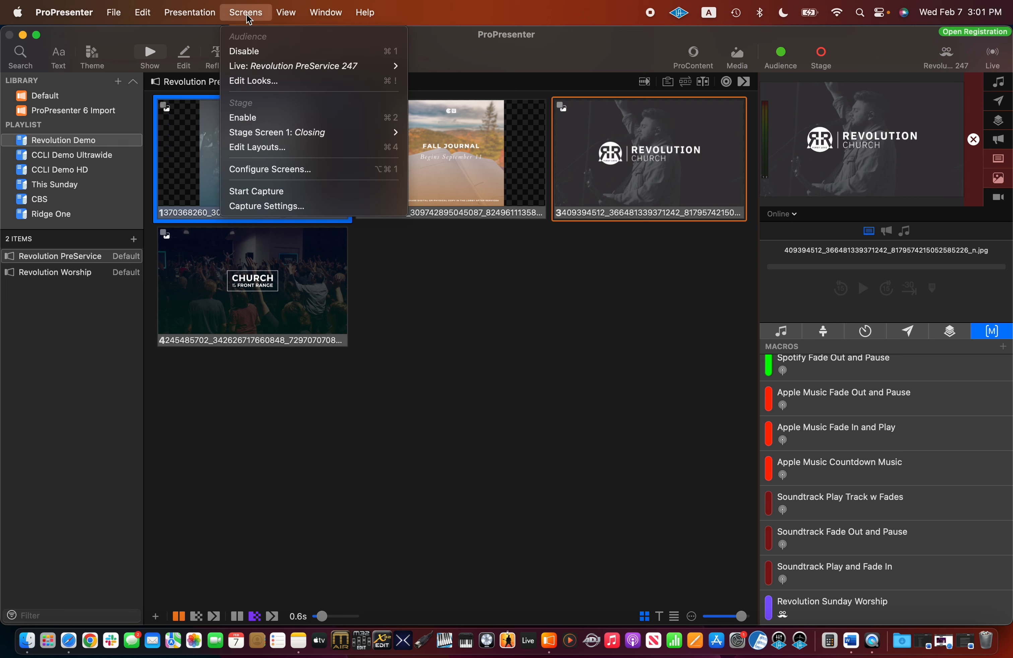
click(254, 80)
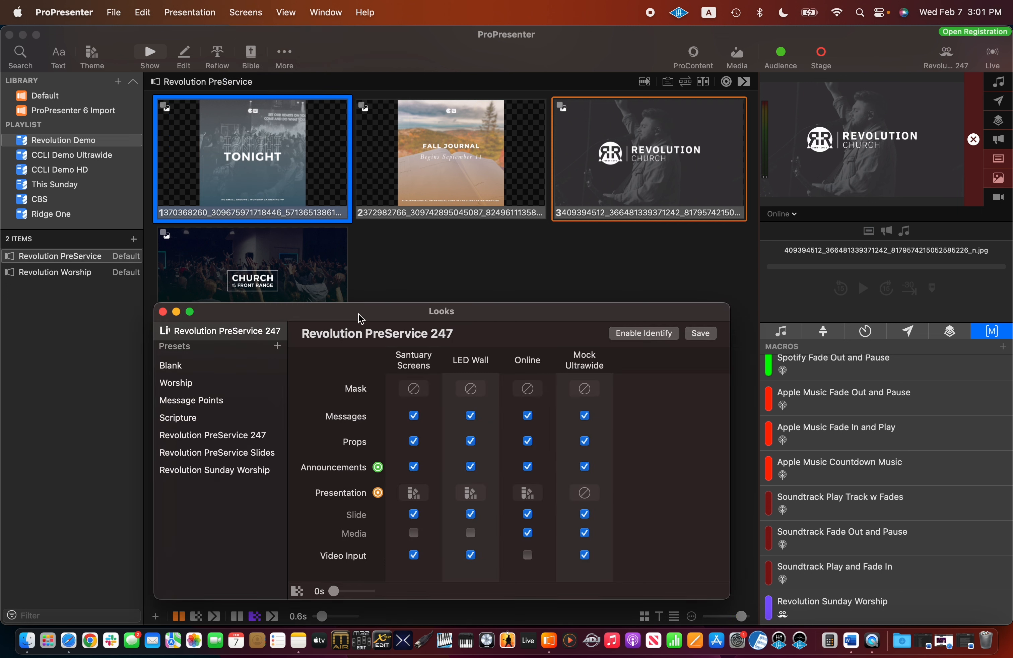
click(218, 332)
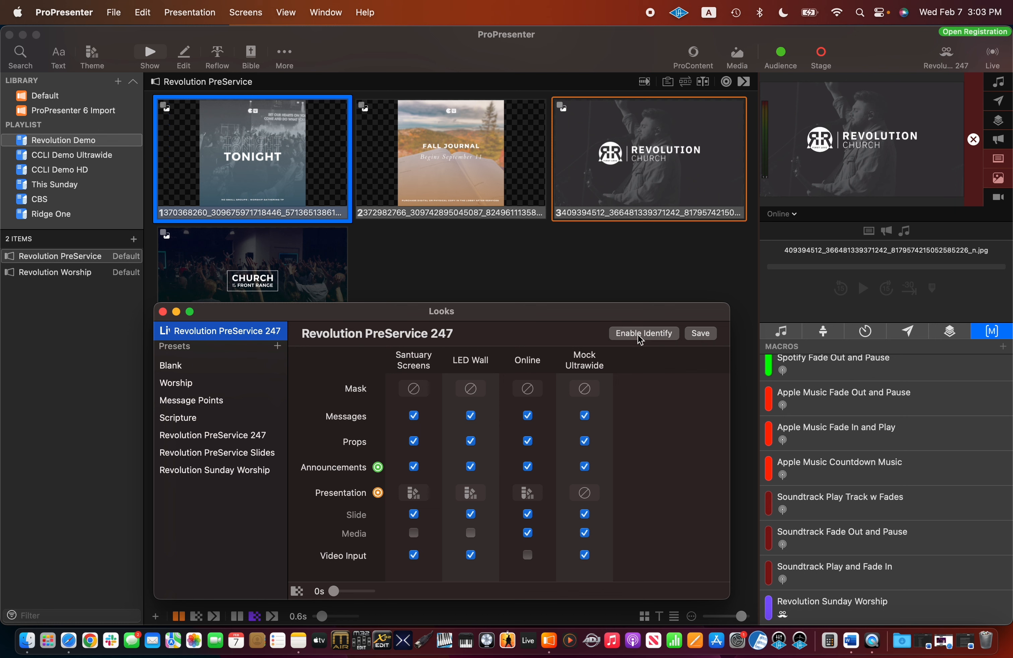
click(647, 336)
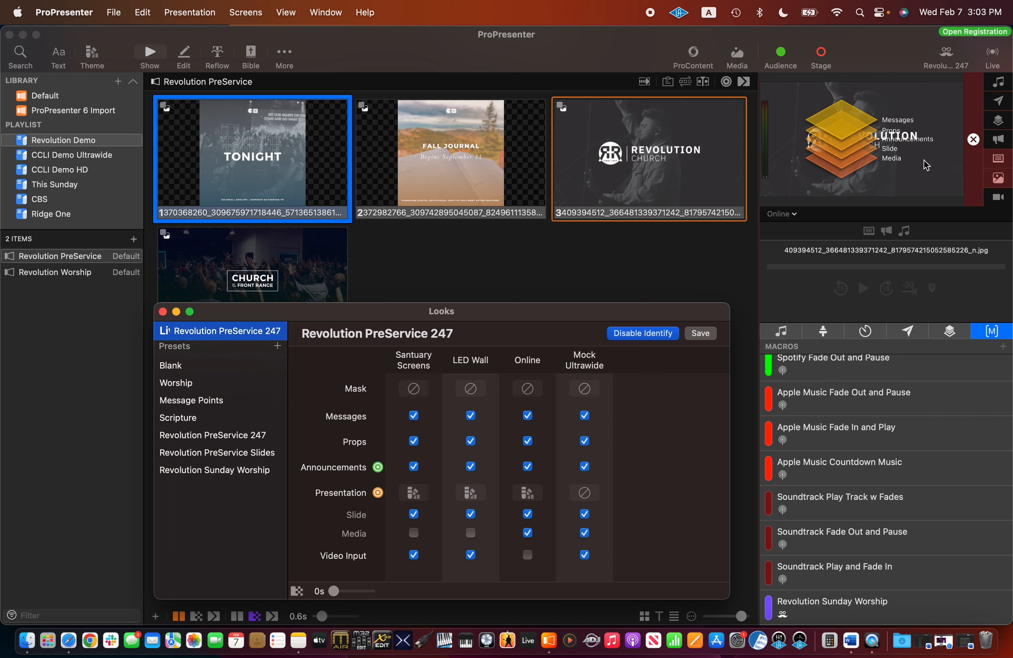
- Clear all content from the output and bring the Looks window back to the front
click(974, 140)
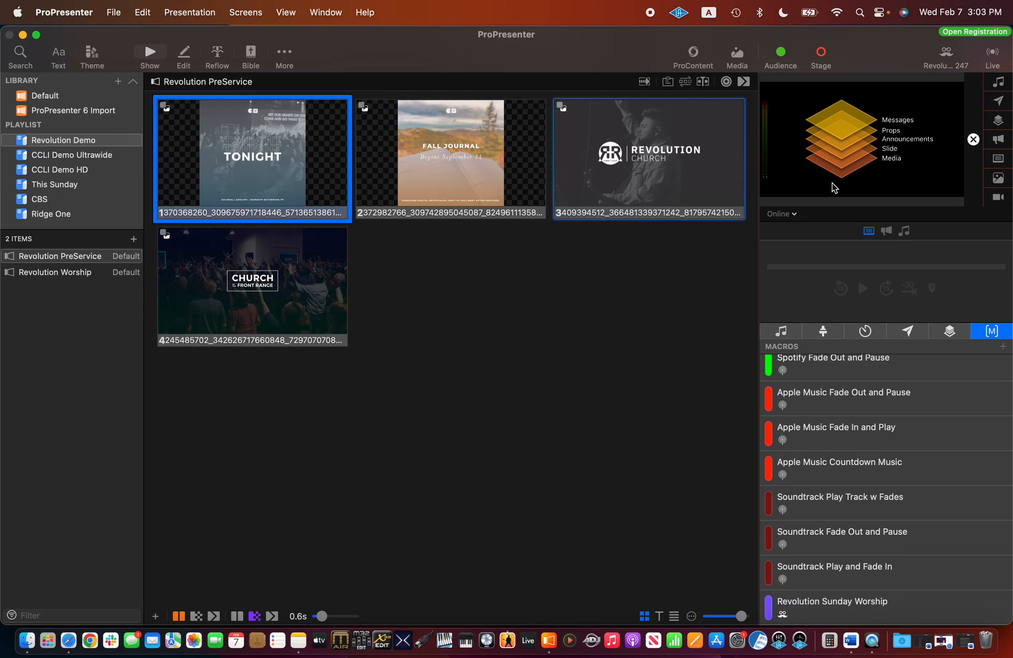
key(ctrl+Up)
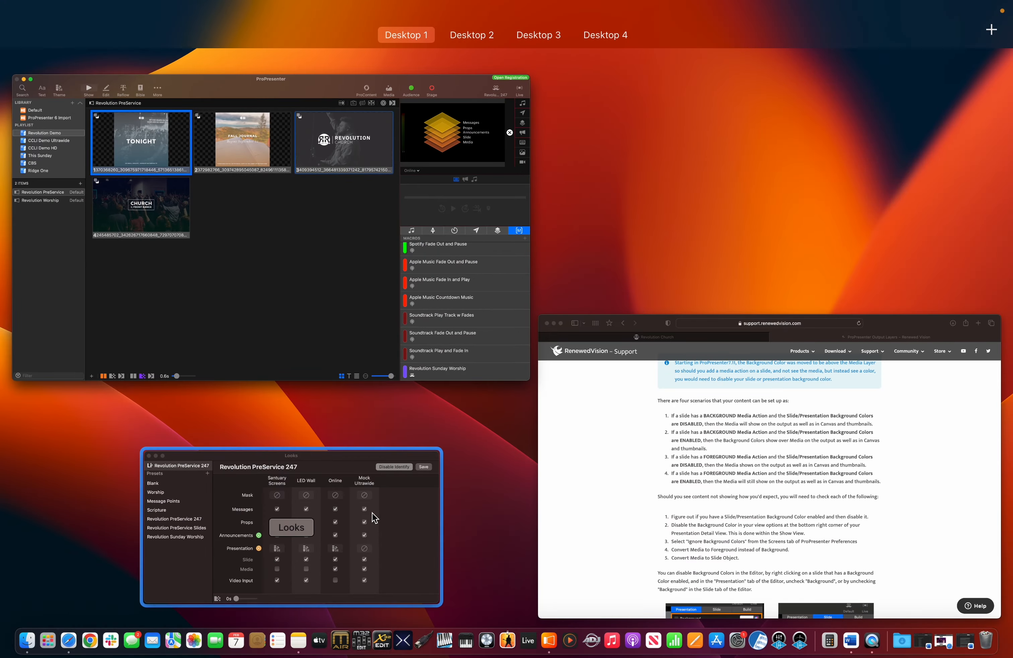
click(371, 512)
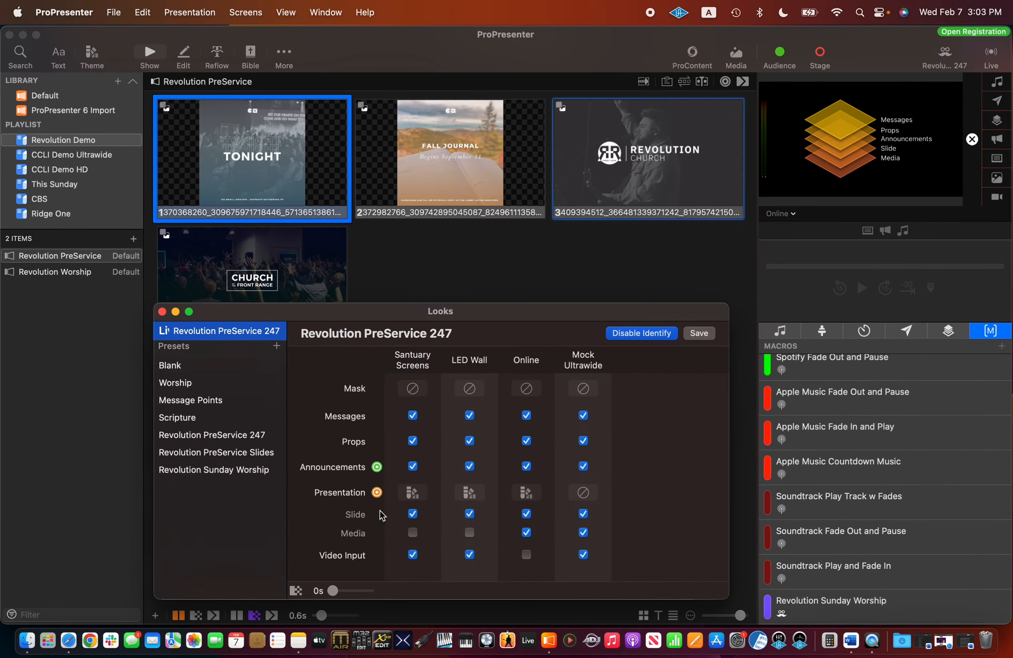
- Try enabling Video Input and disabling Media and Slide for the Online screen in the live look, and revert all three
click(528, 556)
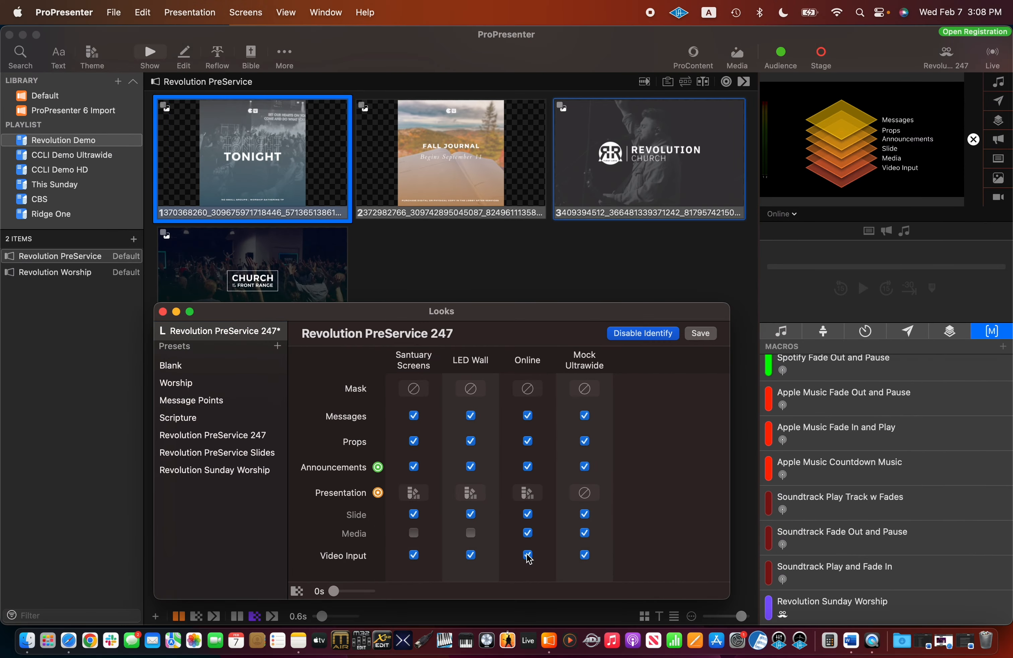
click(528, 533)
click(528, 514)
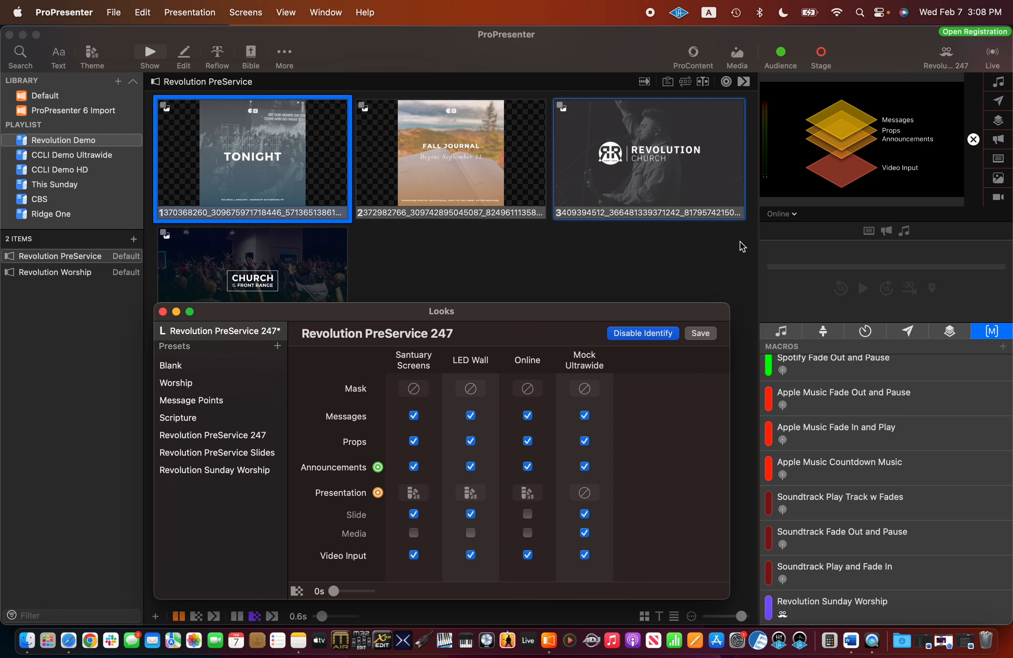
click(528, 514)
click(528, 534)
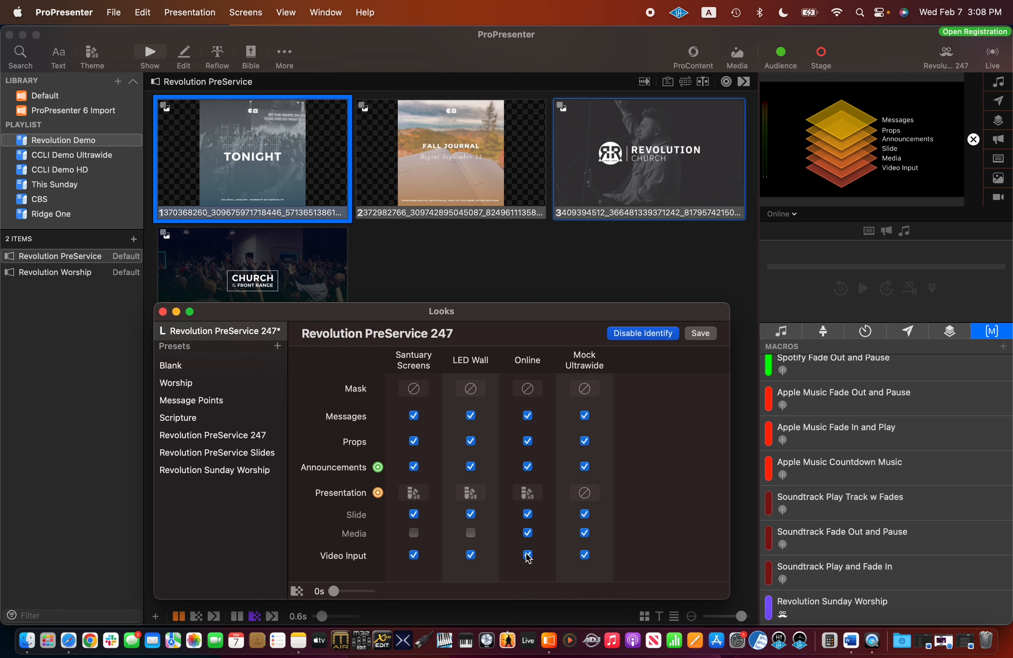
click(528, 555)
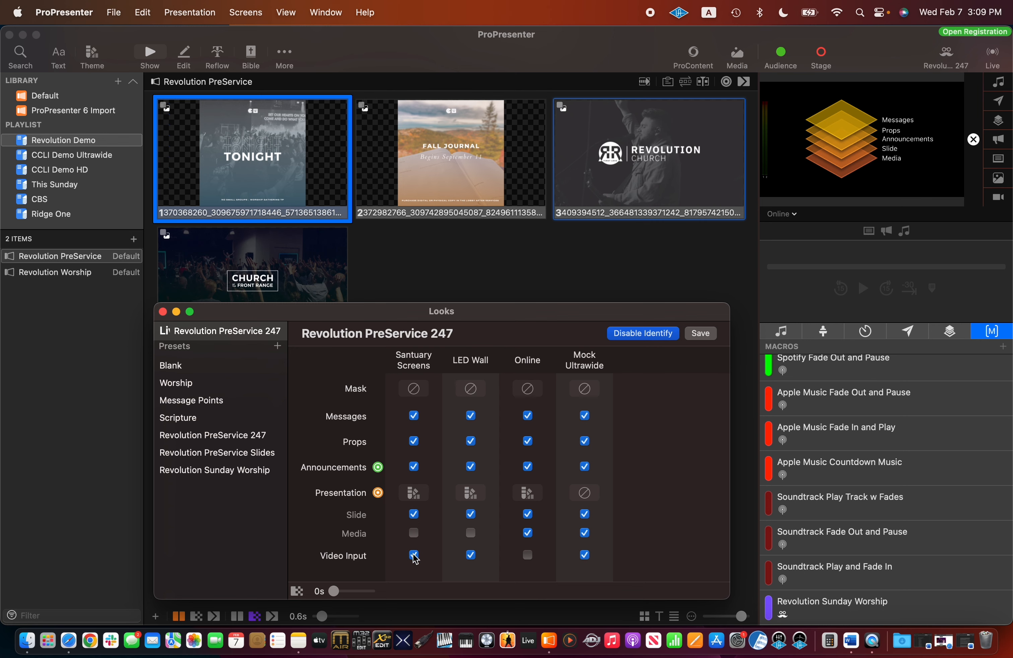
- Preview the LED Wall output and bring the Looks window back to compare its identified layers with the look's settings
click(793, 215)
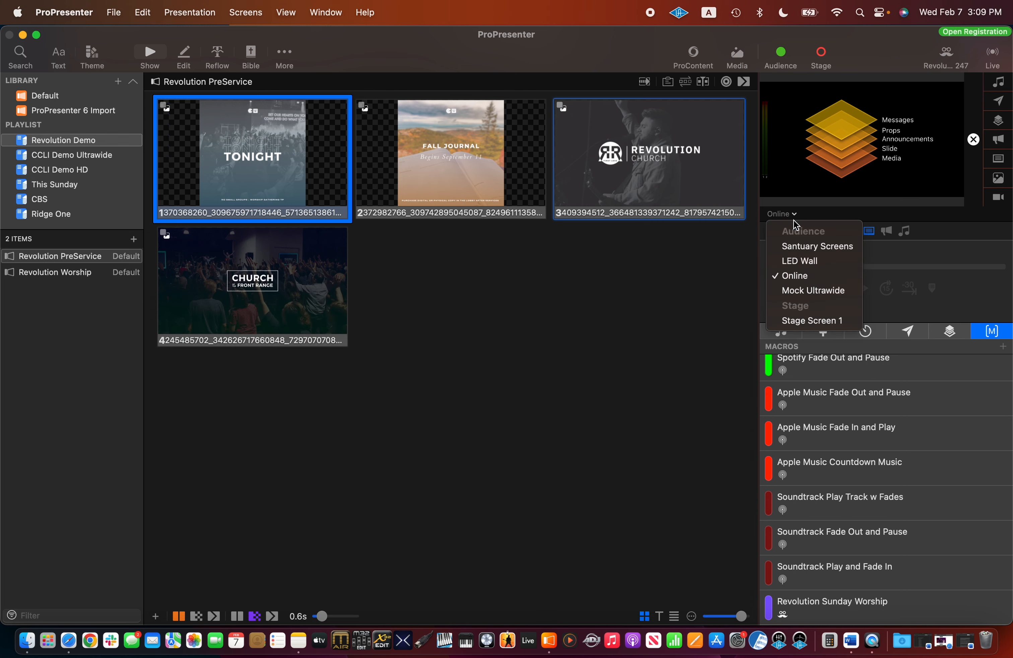
click(793, 260)
key(ctrl+Up)
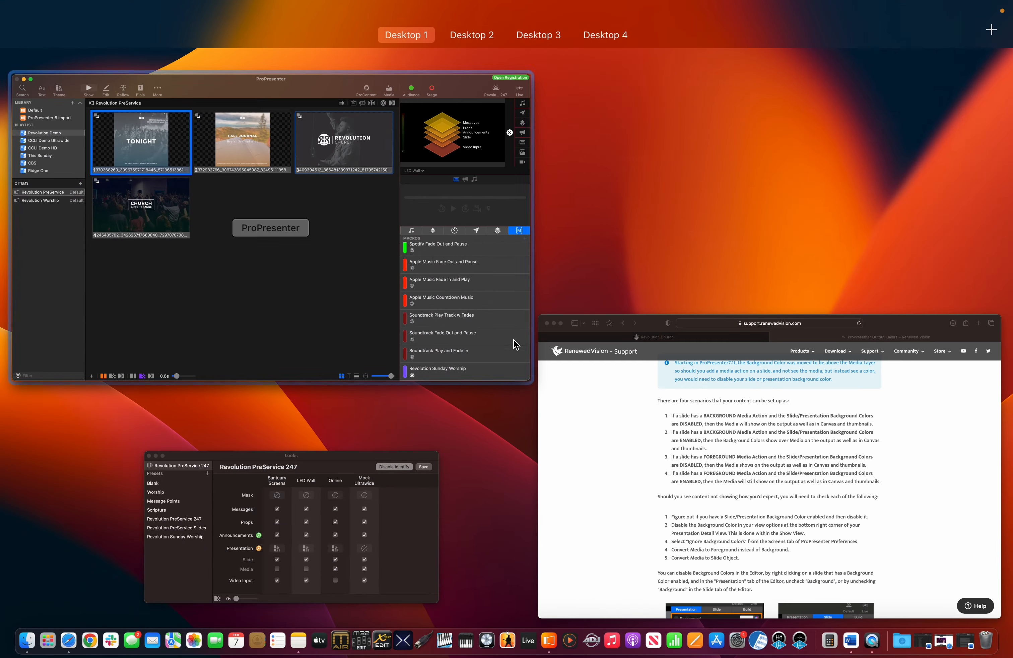
click(336, 516)
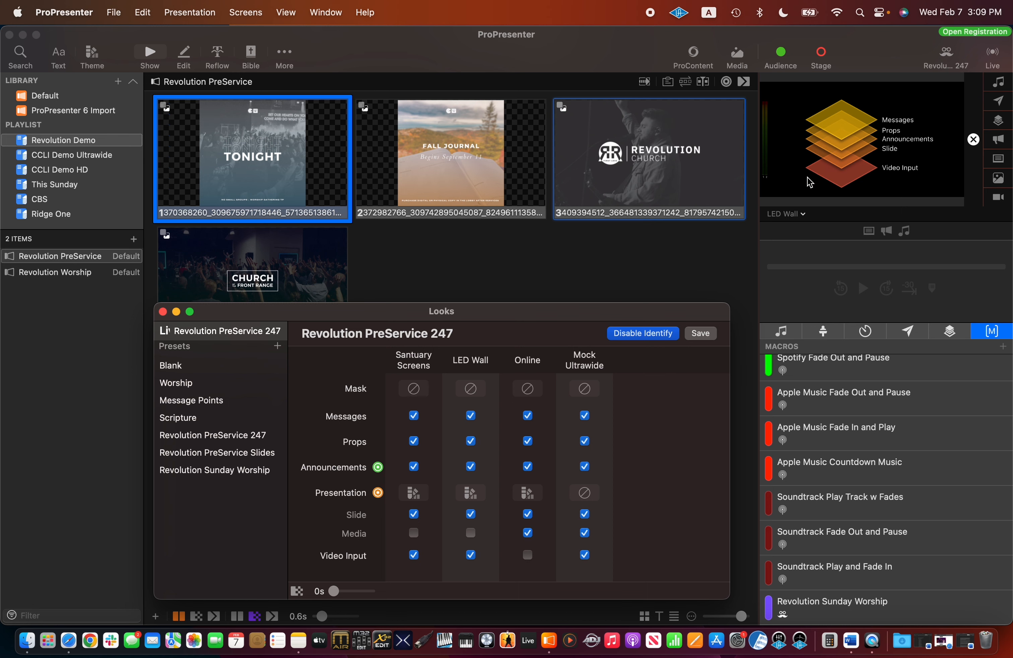
- Switch the output preview back to the Online screen and return to the Looks window to compare its layers
click(802, 213)
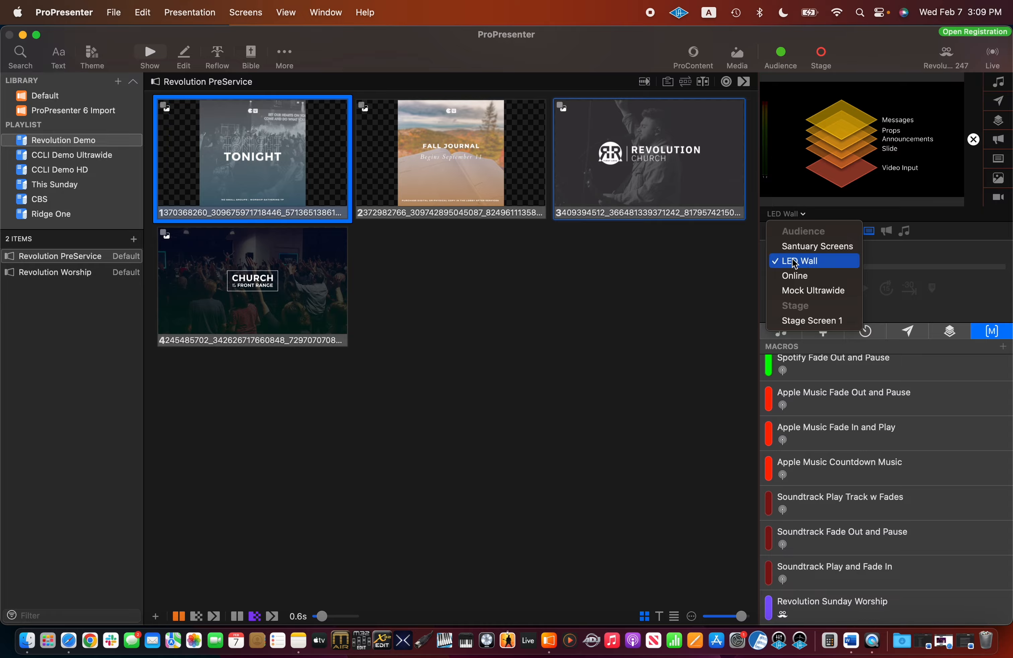
click(792, 276)
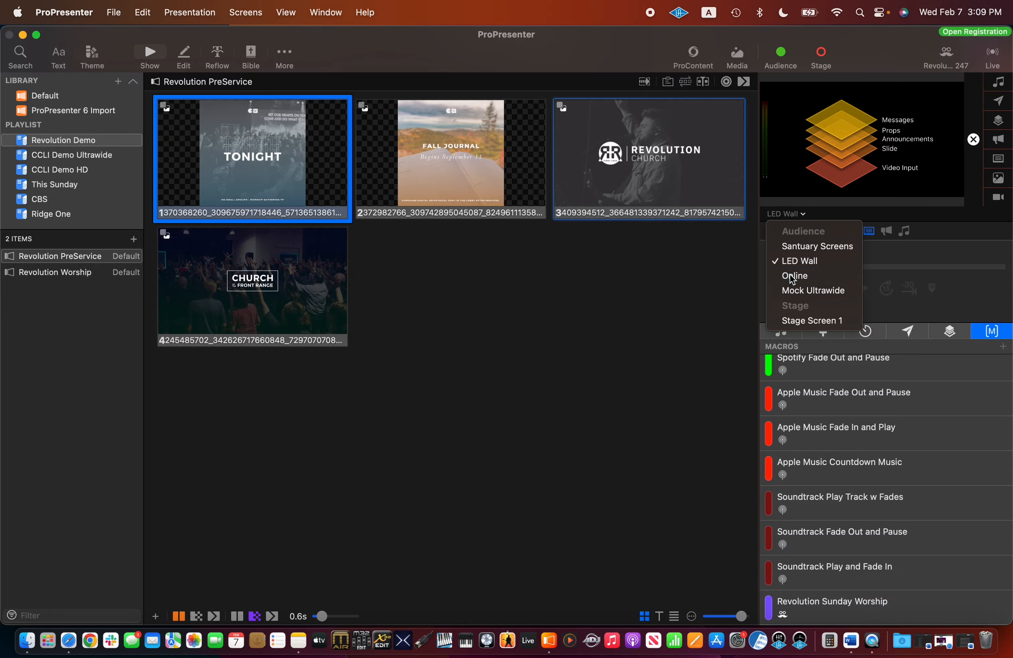
key(ctrl+Up)
click(358, 495)
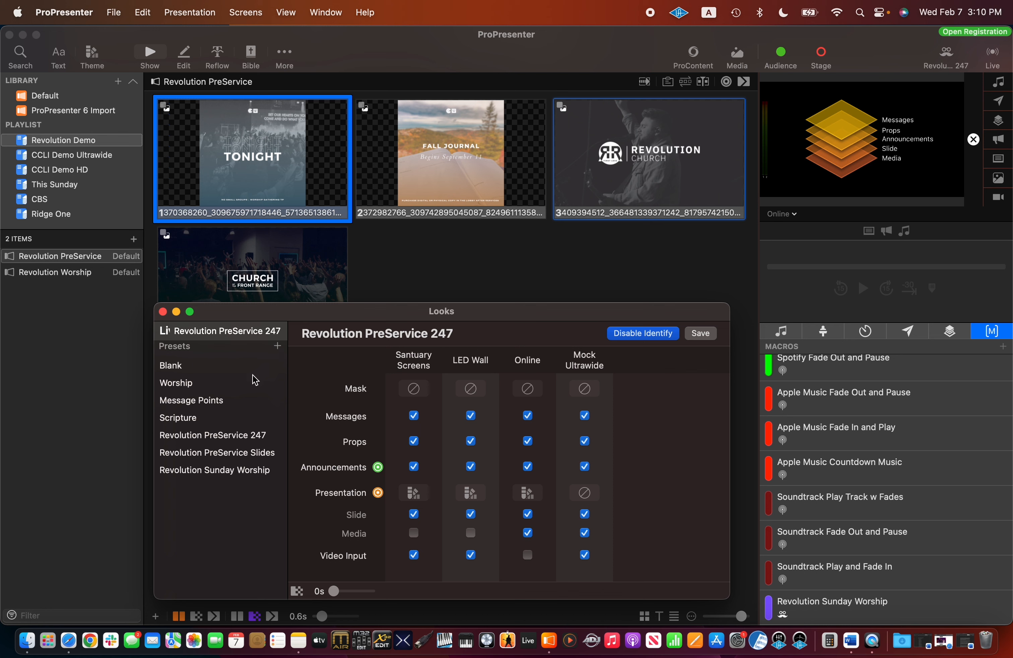
- In the Revolution PreService 247 preset, assign Studio Test Theme's Video + Slides Only to Santuary Screens, LED Wall and Online, and close the looks editor
click(218, 441)
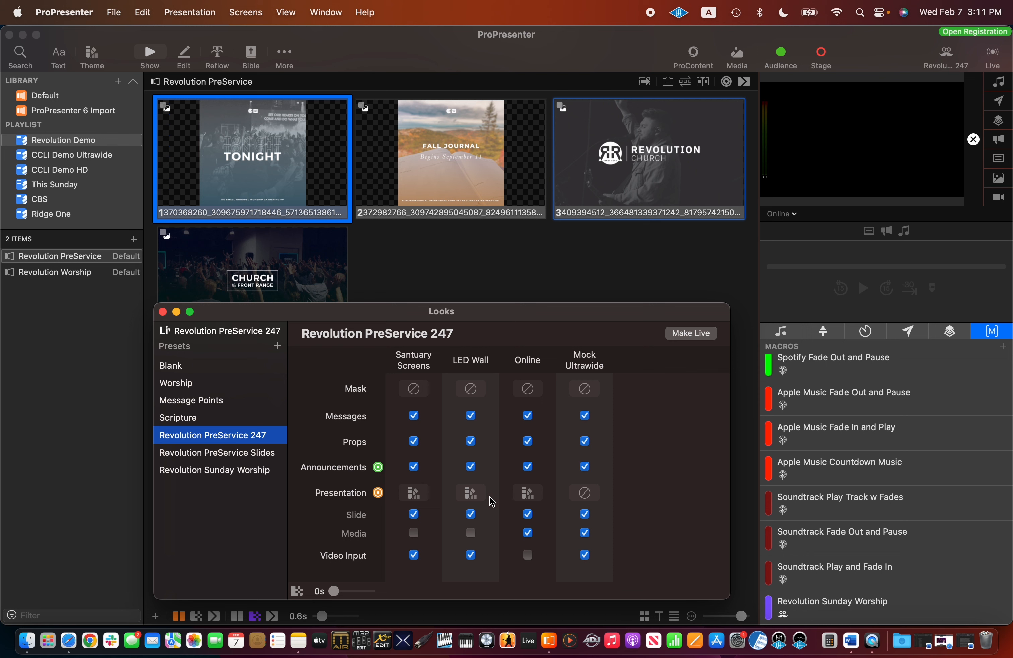
click(412, 499)
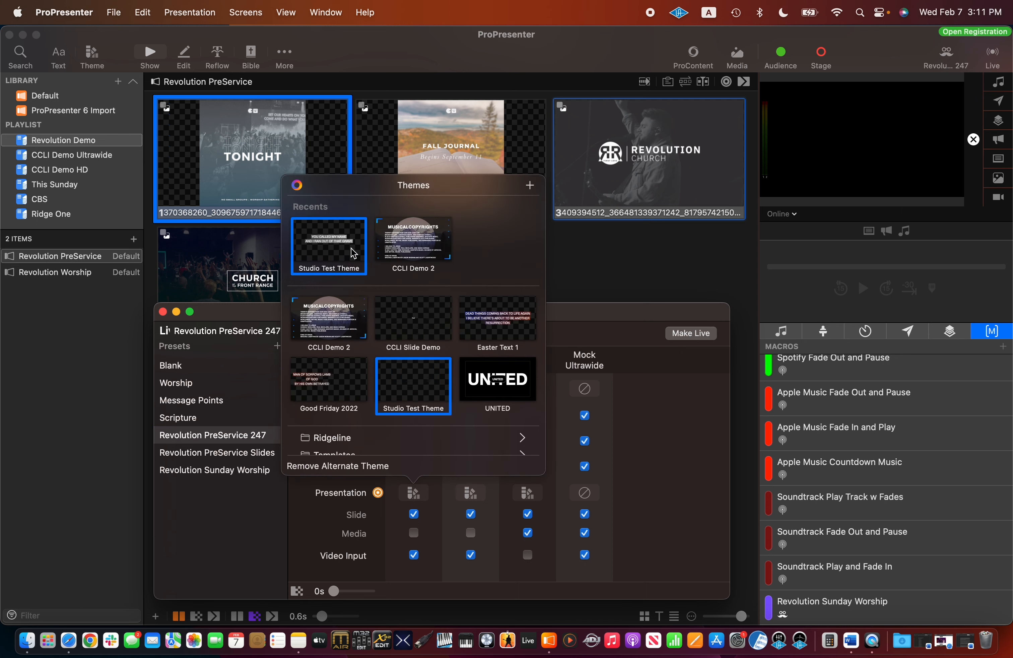
click(327, 250)
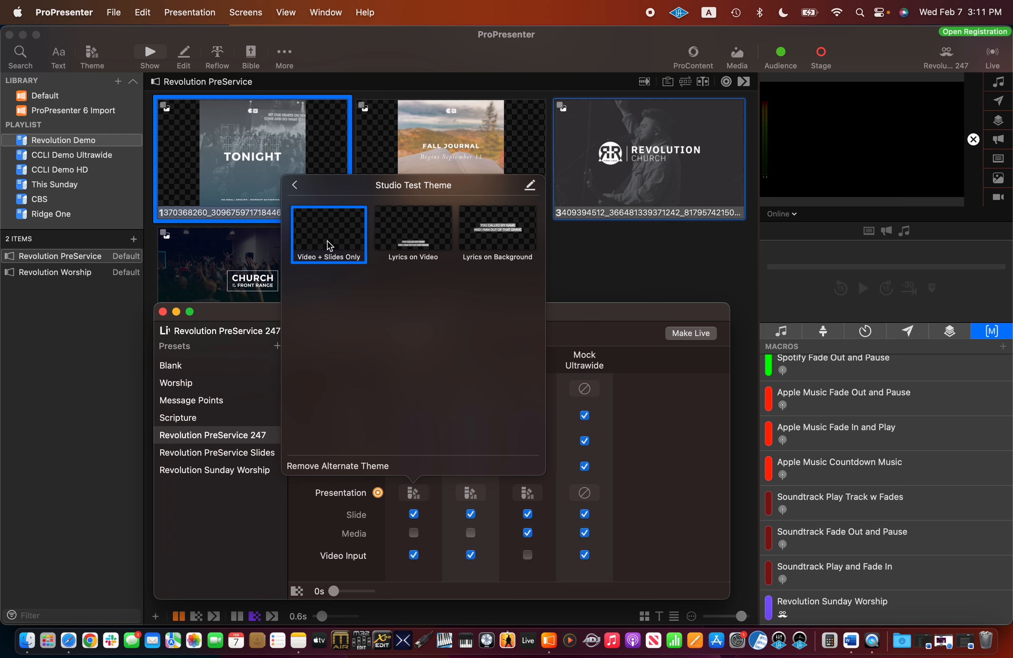
click(323, 252)
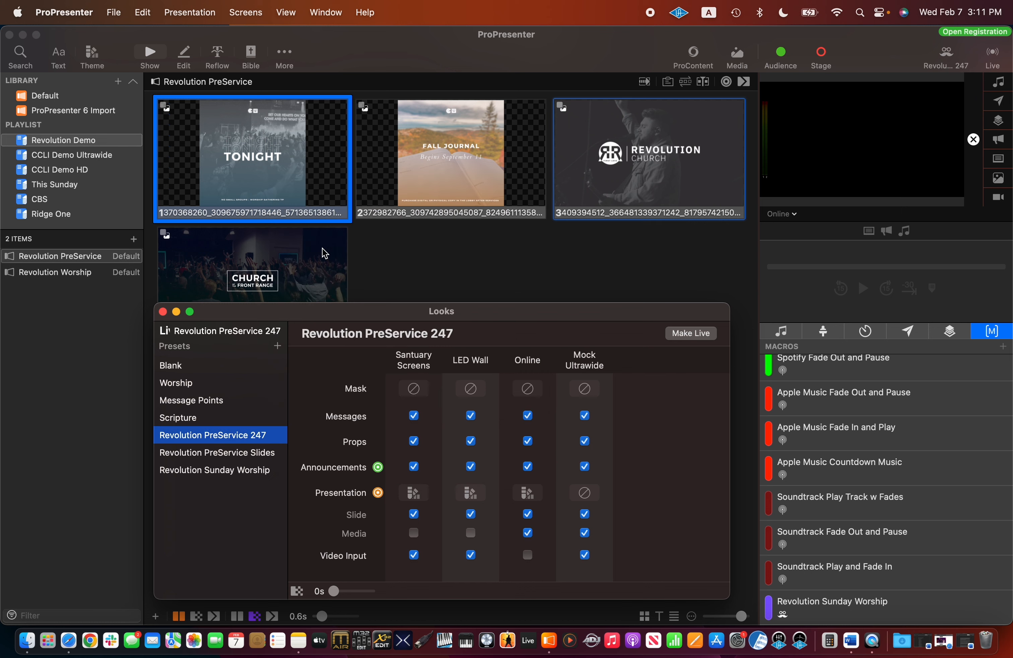
click(470, 497)
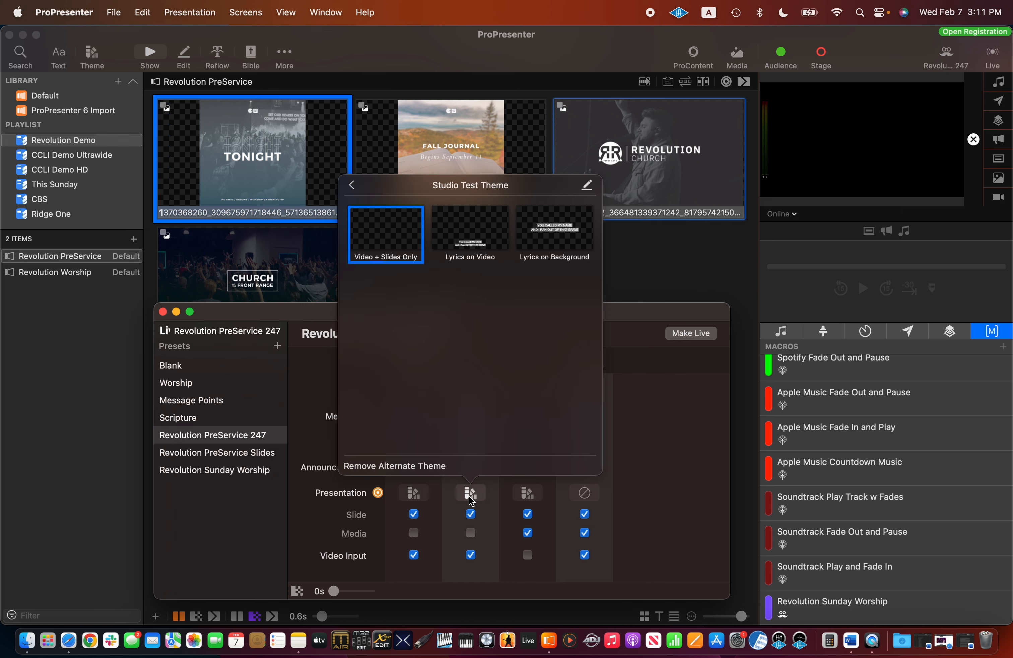
click(375, 239)
click(528, 492)
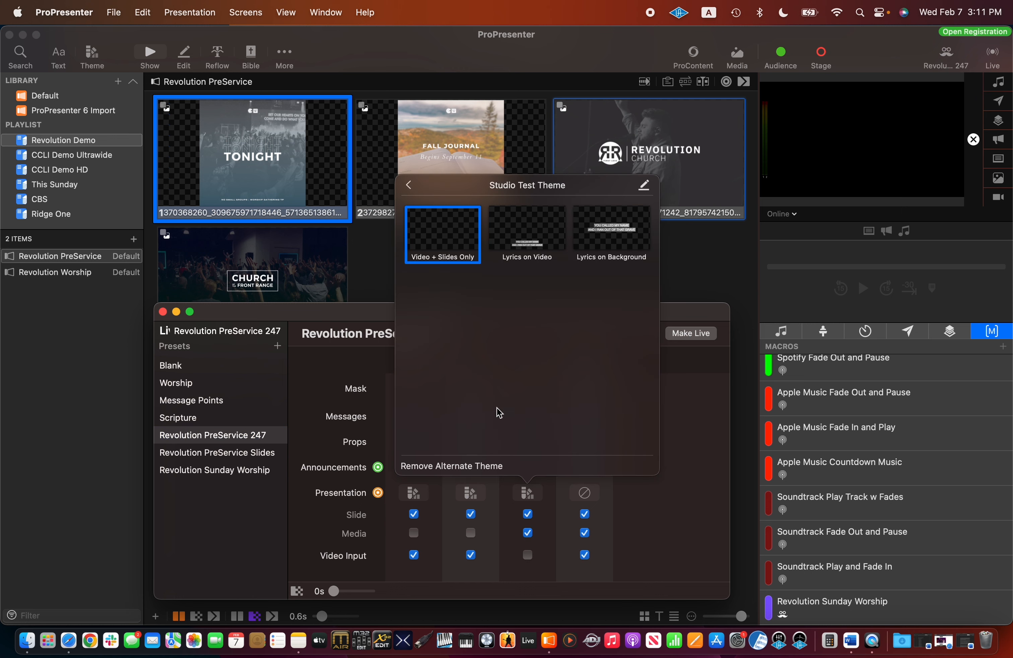
click(441, 237)
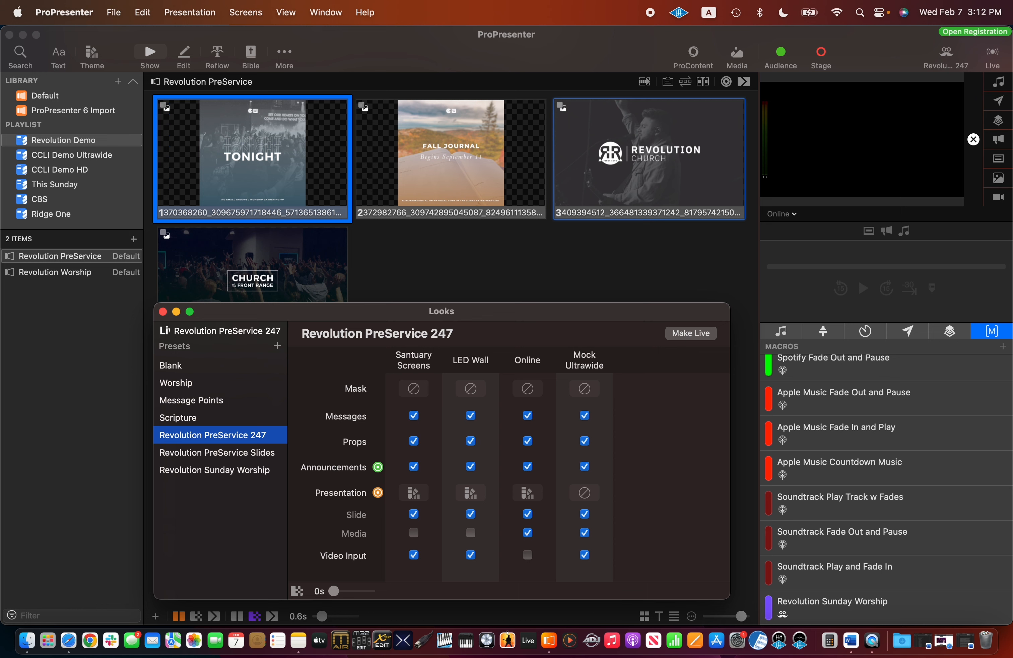
click(163, 312)
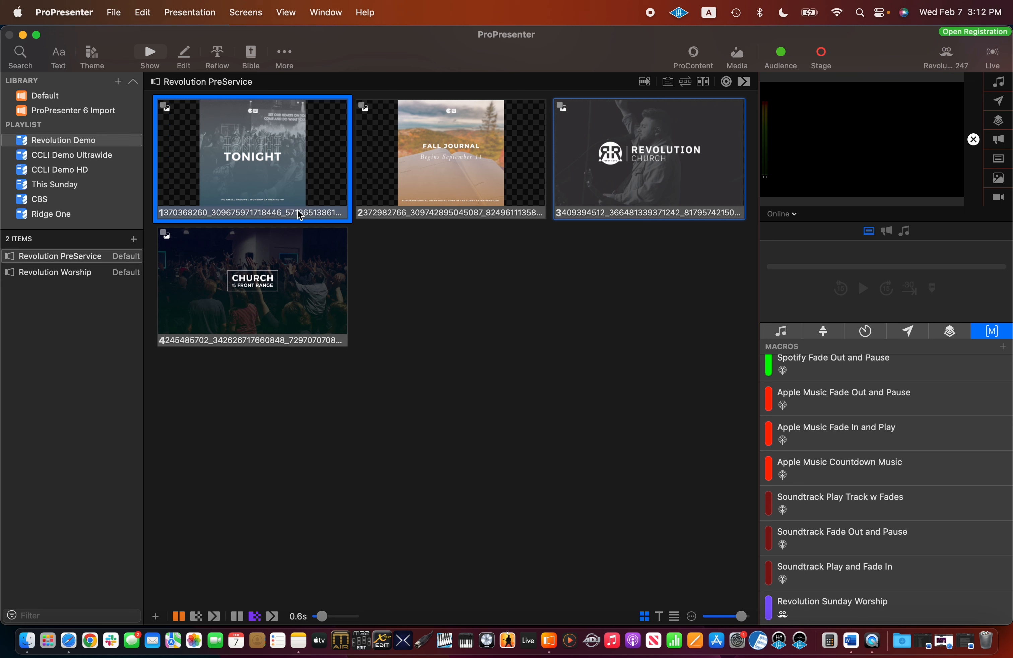
- Review the action options of the TONIGHT slide, including its existing media action, and dismiss them without changes
right_click(231, 155)
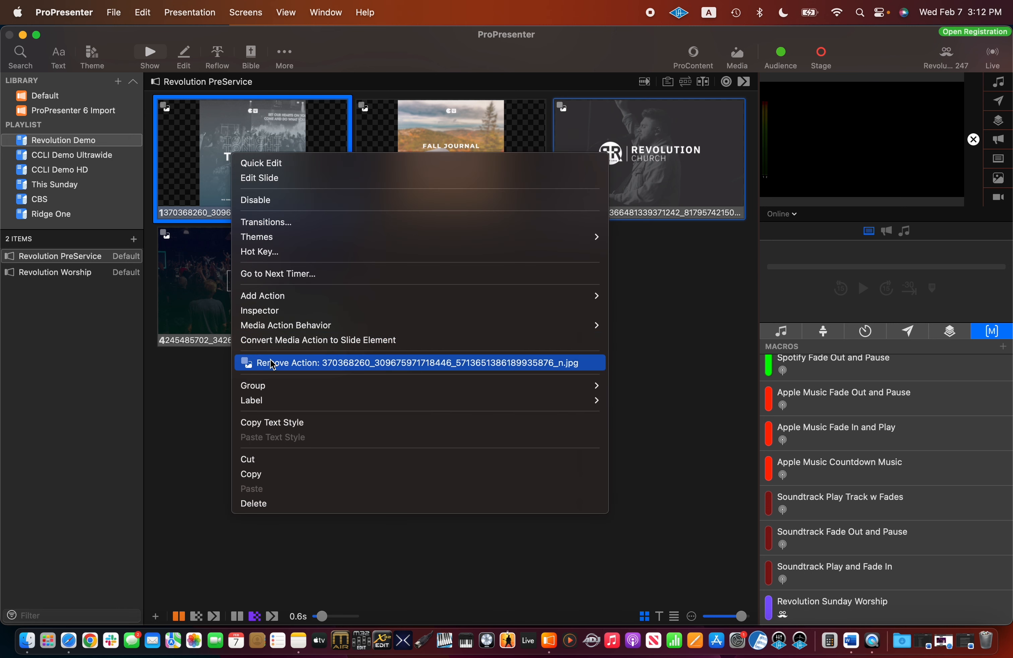
click(176, 390)
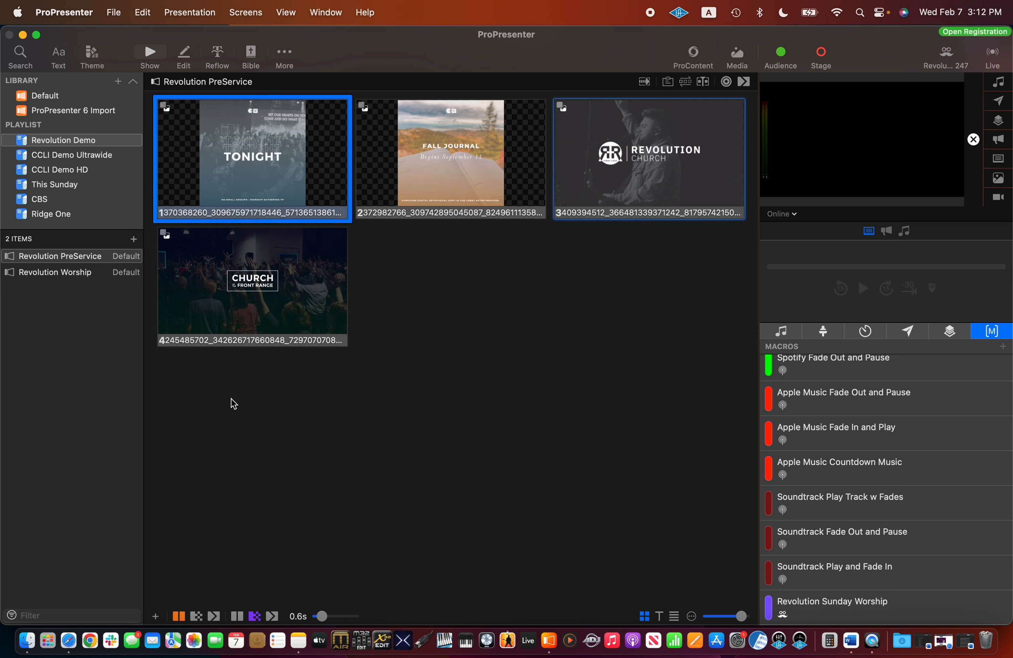
- Add a Video Input action to the TONIGHT slide using Input 1: Video Feed
right_click(255, 189)
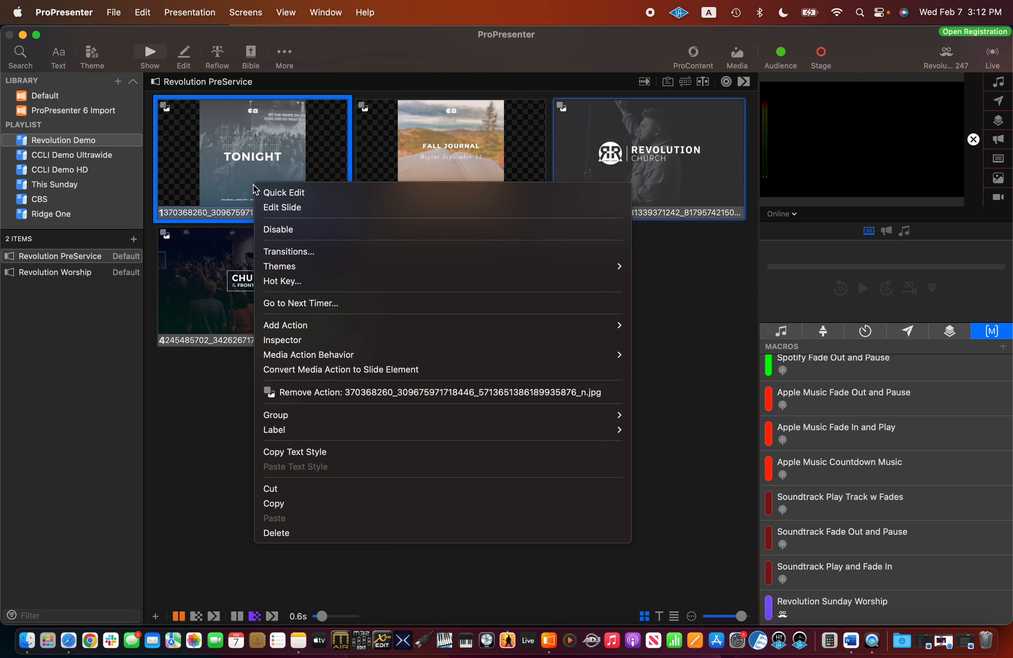
mouse_move(296, 327)
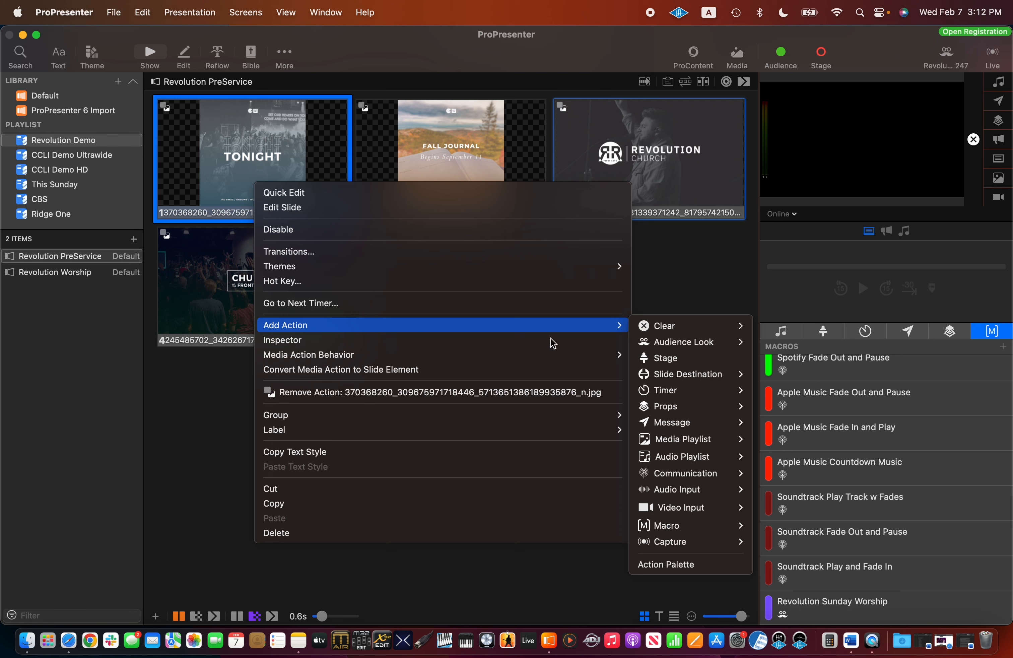
mouse_move(679, 512)
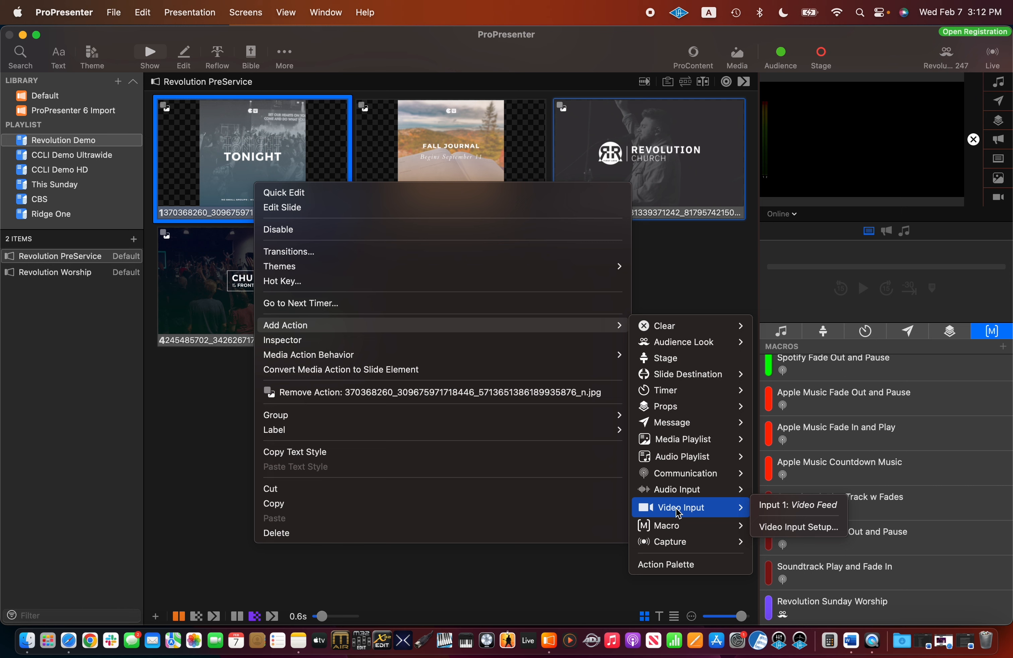
click(790, 508)
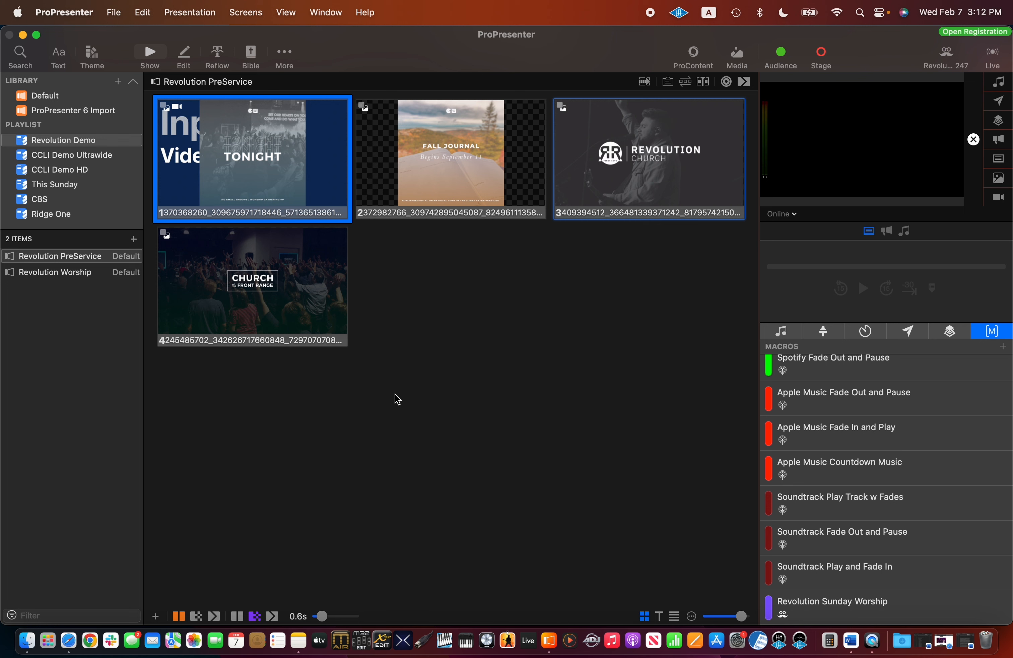
- Trigger the TONIGHT slide and compare its output on the LED Wall and Online screens
click(276, 183)
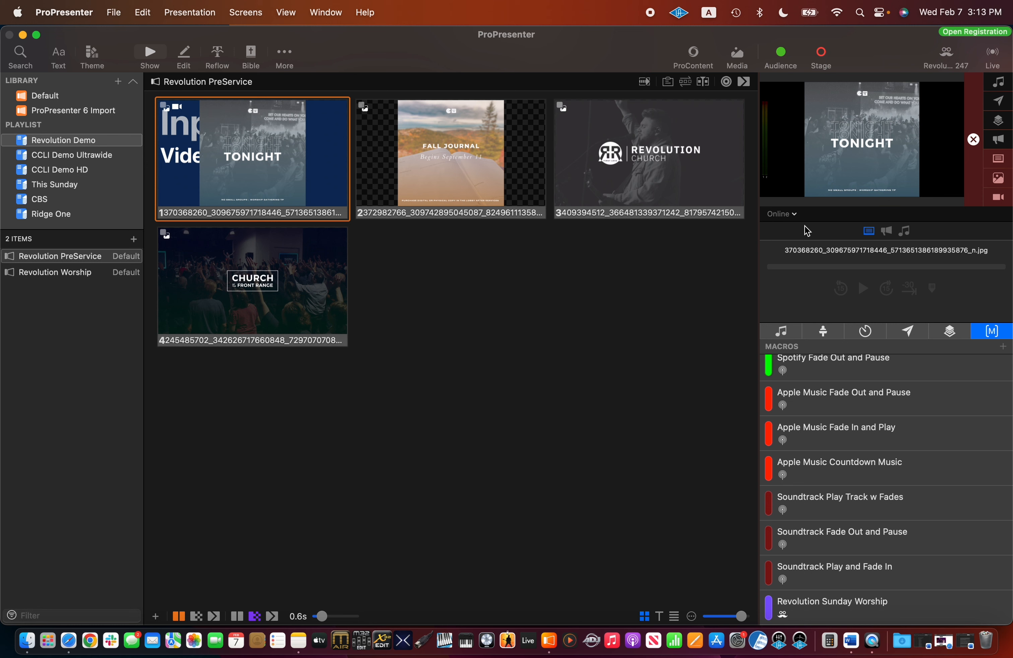
click(794, 215)
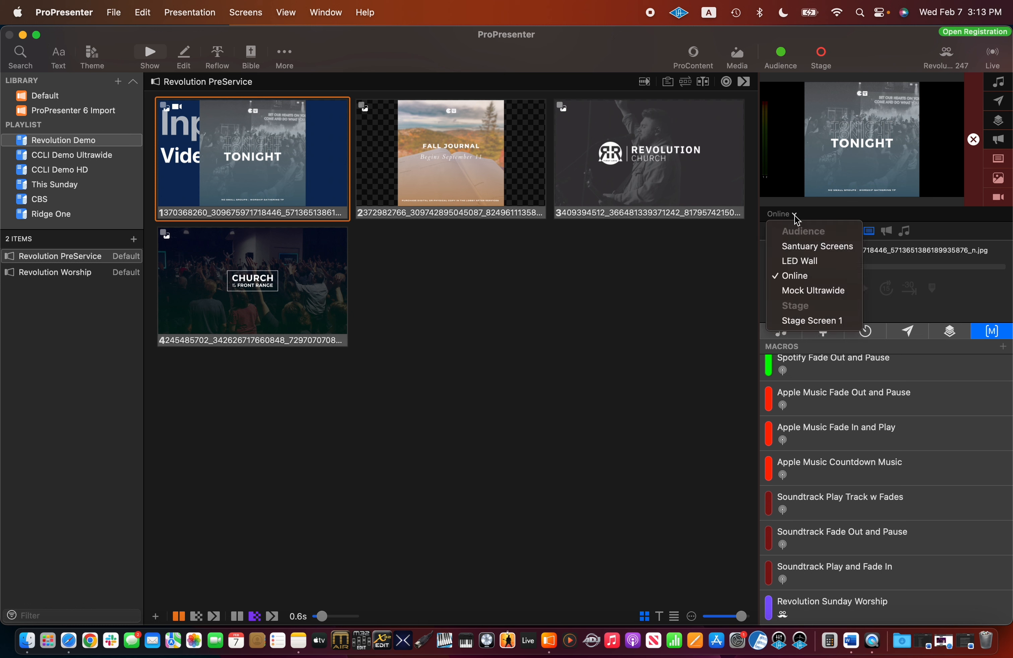
click(800, 260)
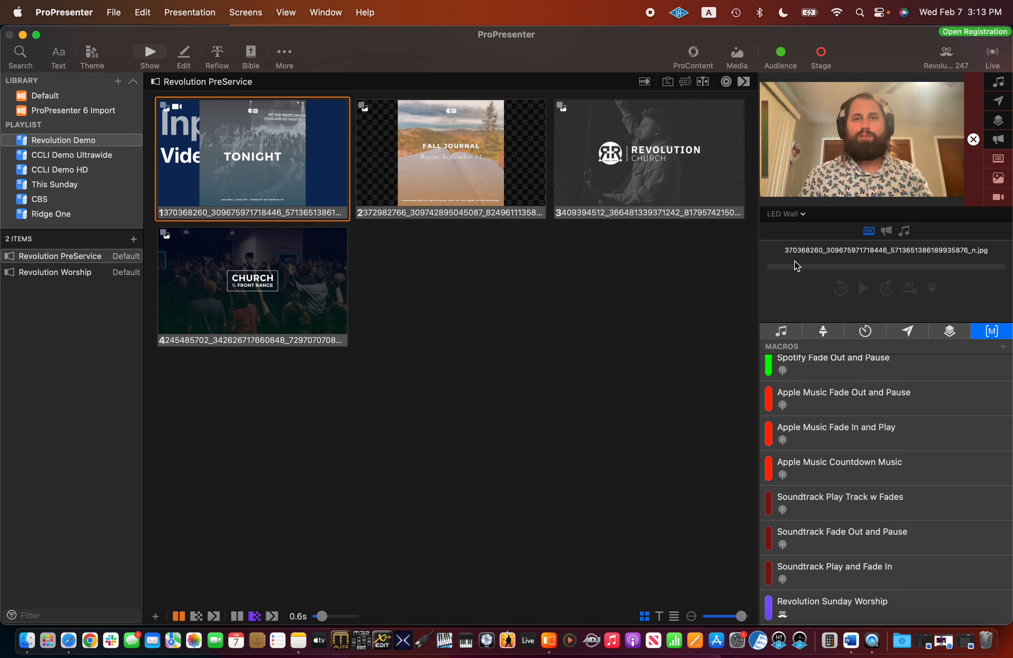
click(802, 214)
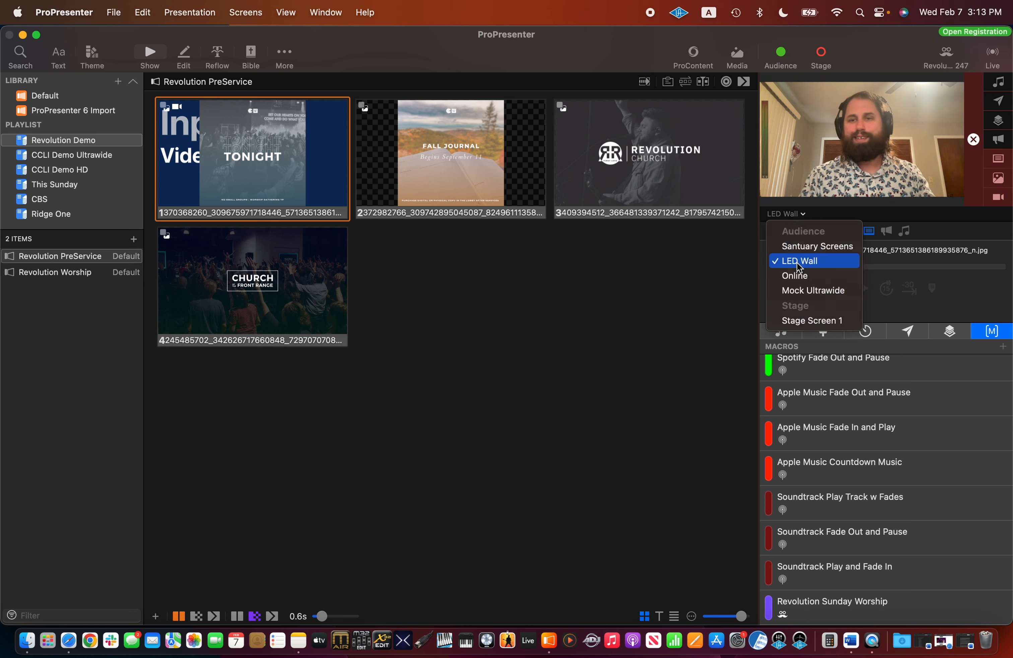
click(796, 275)
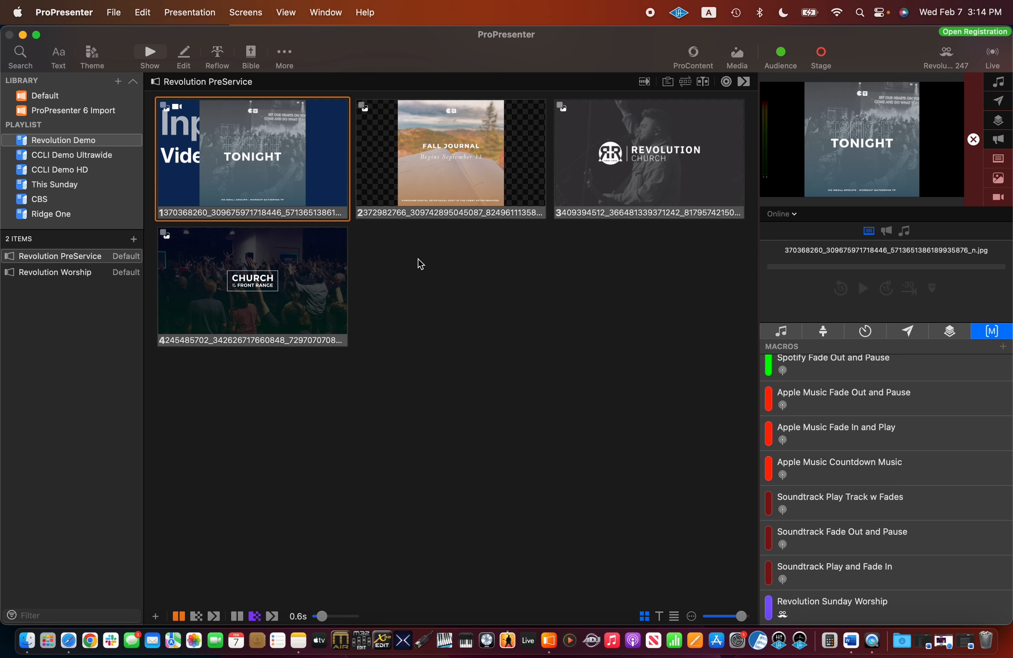
- Add a 5-second Go to Next timer to each of the TONIGHT, FALL JOURNAL and REVOLUTION CHURCH slides
right_click(298, 161)
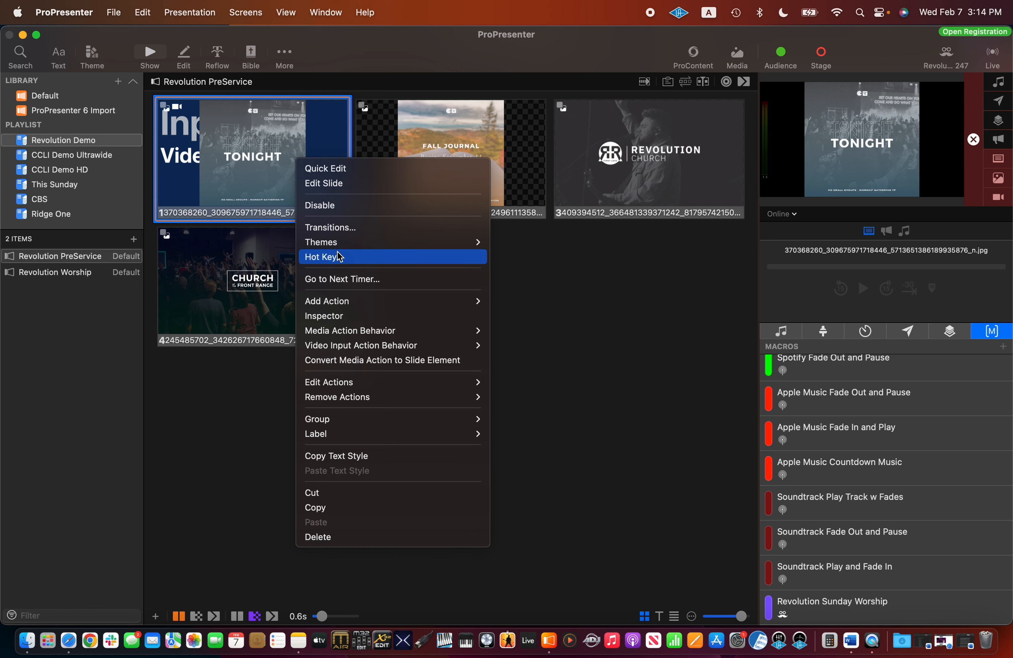
click(339, 278)
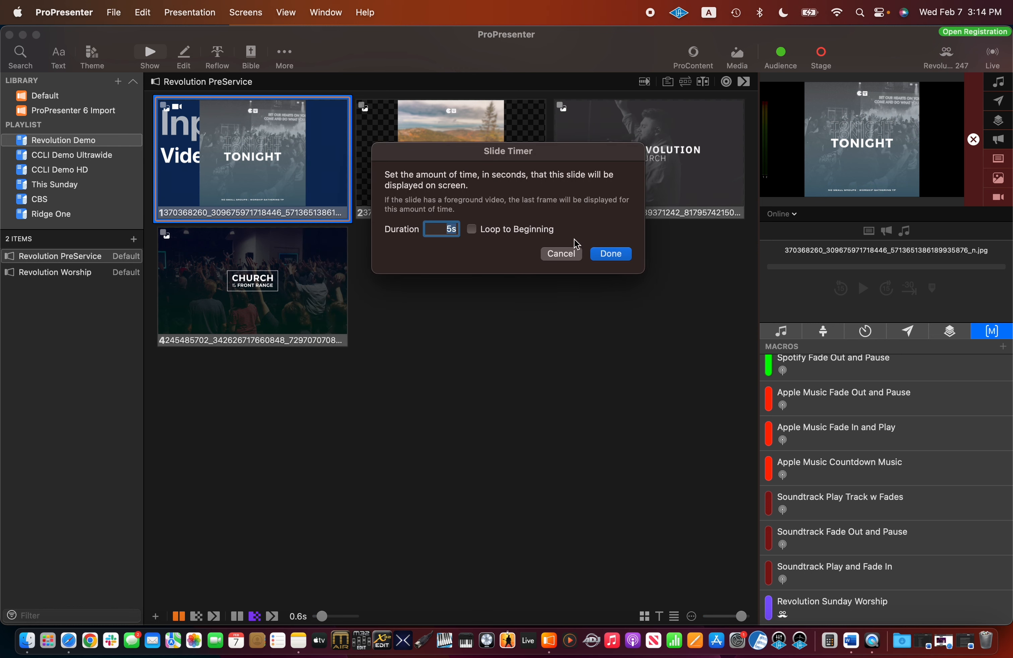
click(612, 254)
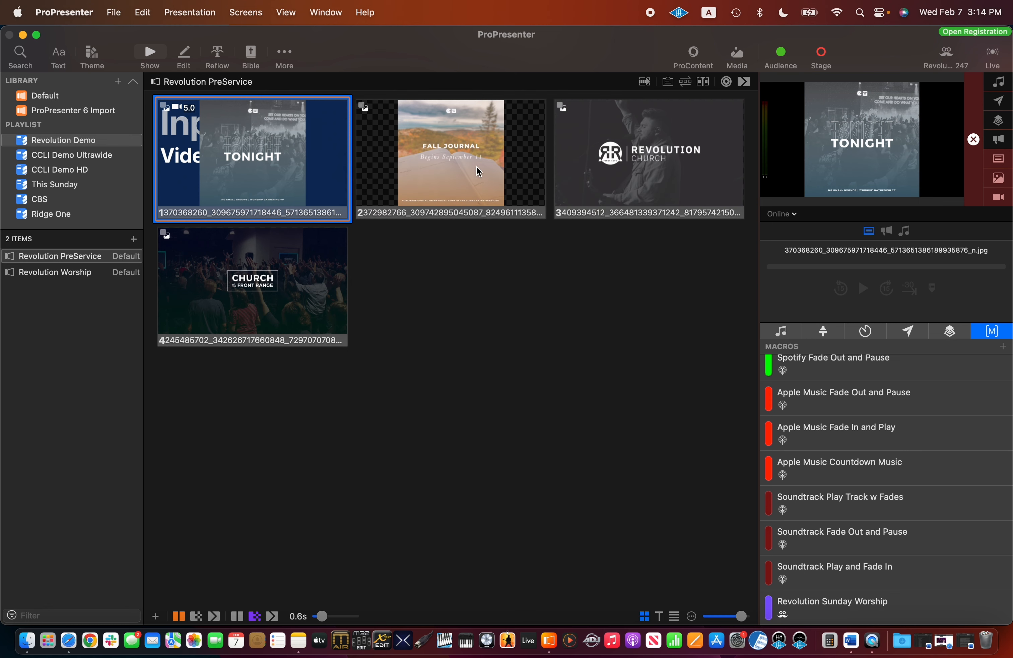
click(478, 170)
right_click(478, 170)
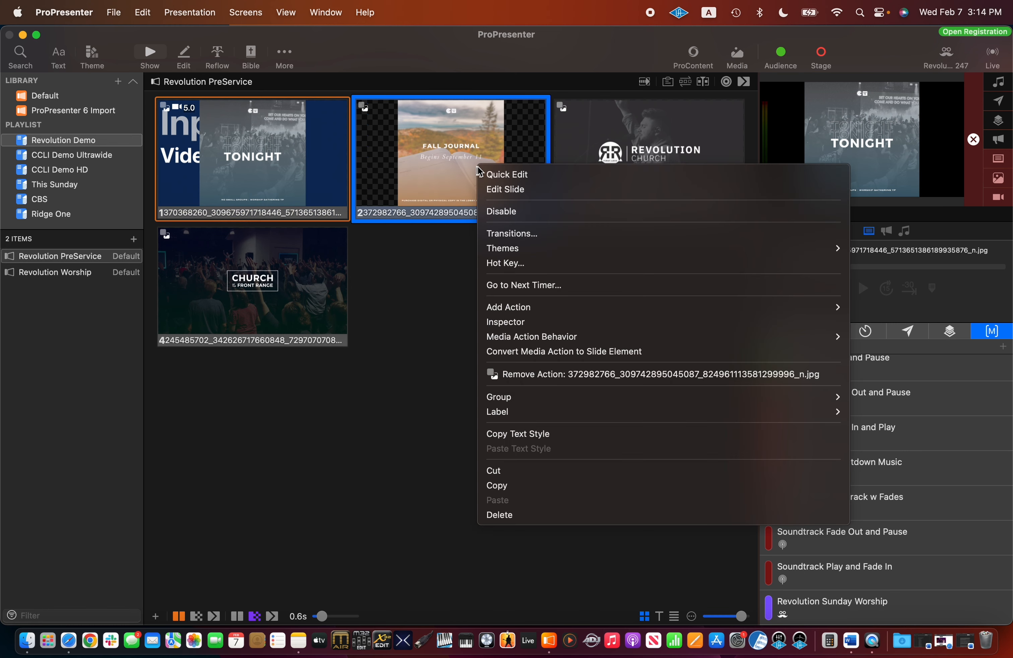
click(515, 285)
click(610, 254)
right_click(620, 187)
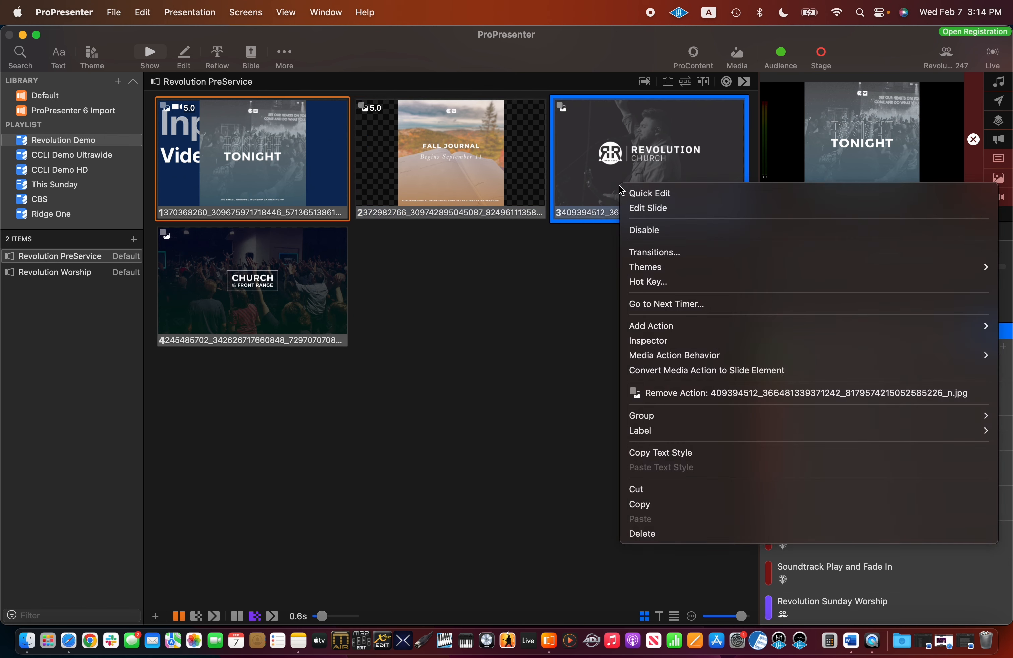
click(666, 304)
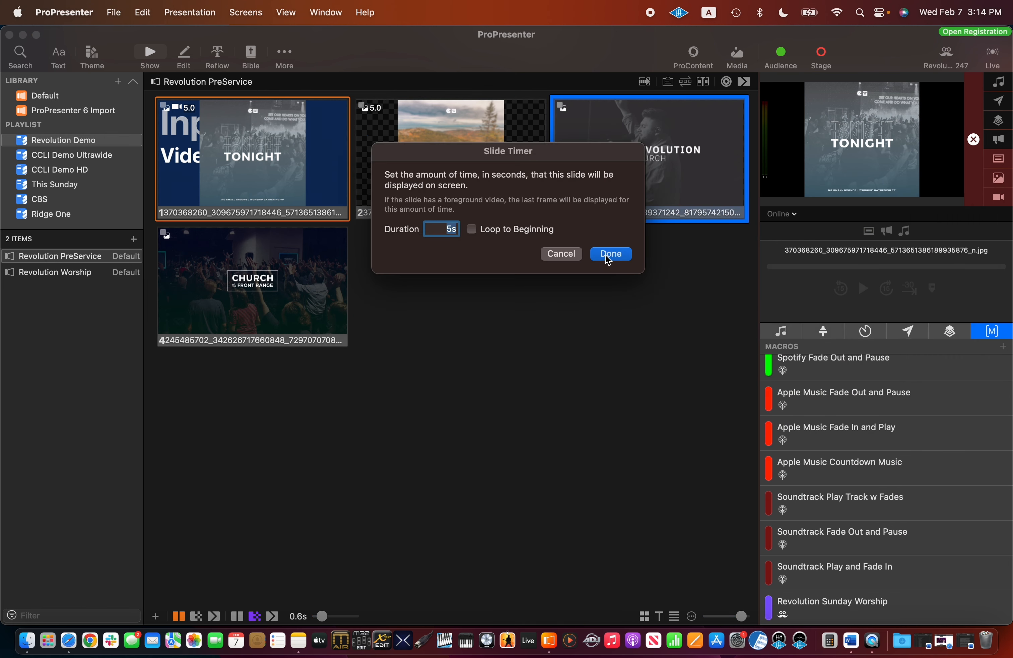
click(611, 254)
- Add a 5-second Go to Next timer with Loop to Beginning to the CHURCH of the FRONT RANGE slide
right_click(291, 278)
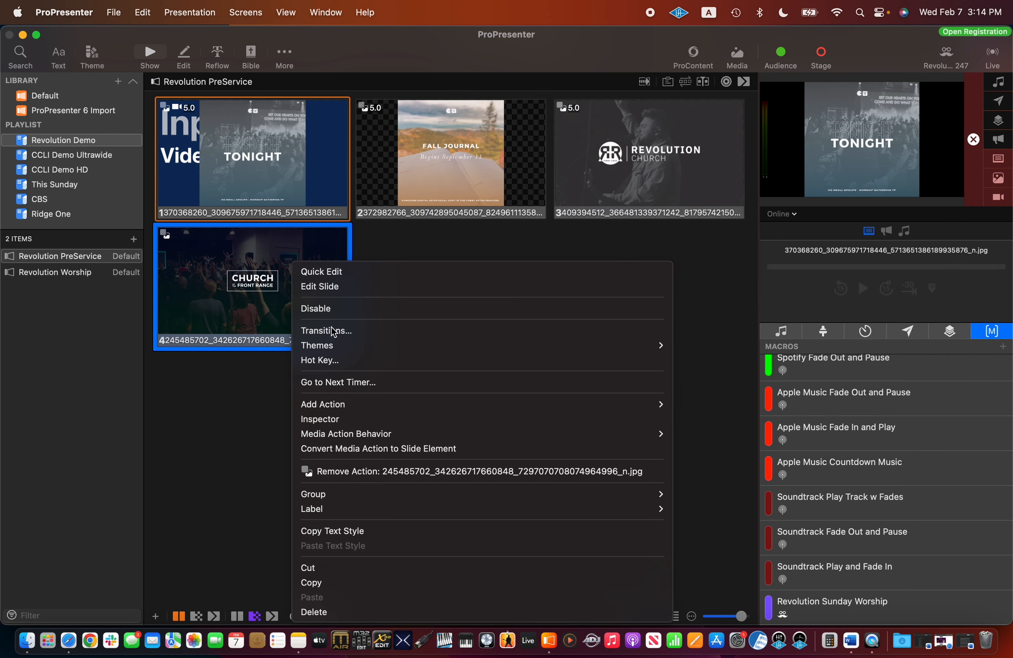
click(338, 382)
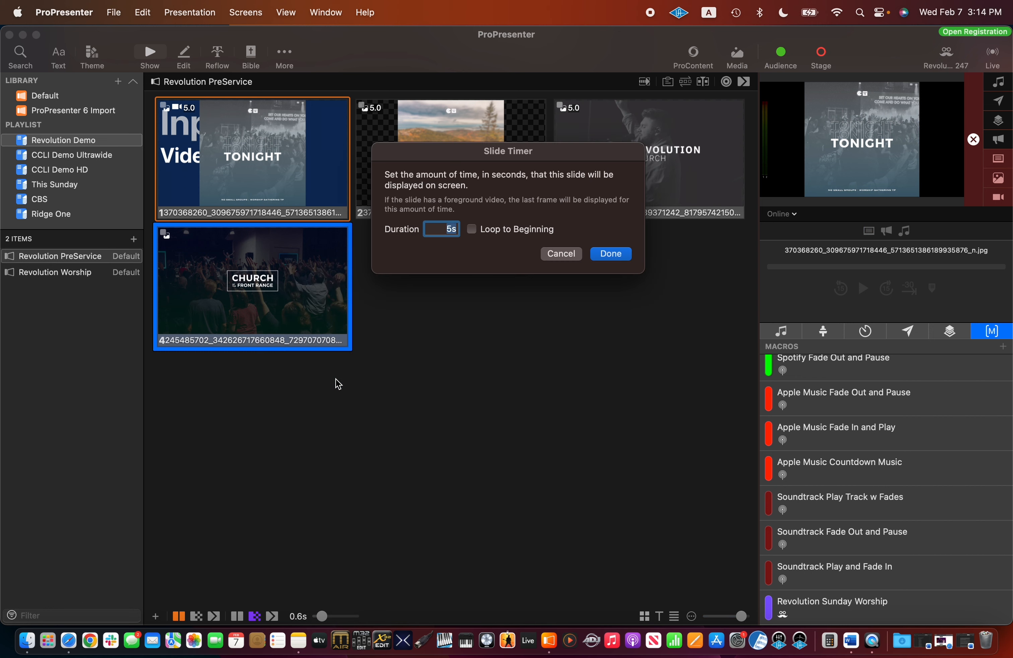
click(471, 230)
click(608, 254)
- Start the slide loop from TONIGHT and compare the outputs of LED Wall, Santuary Screens and Online while the slides advance
click(281, 159)
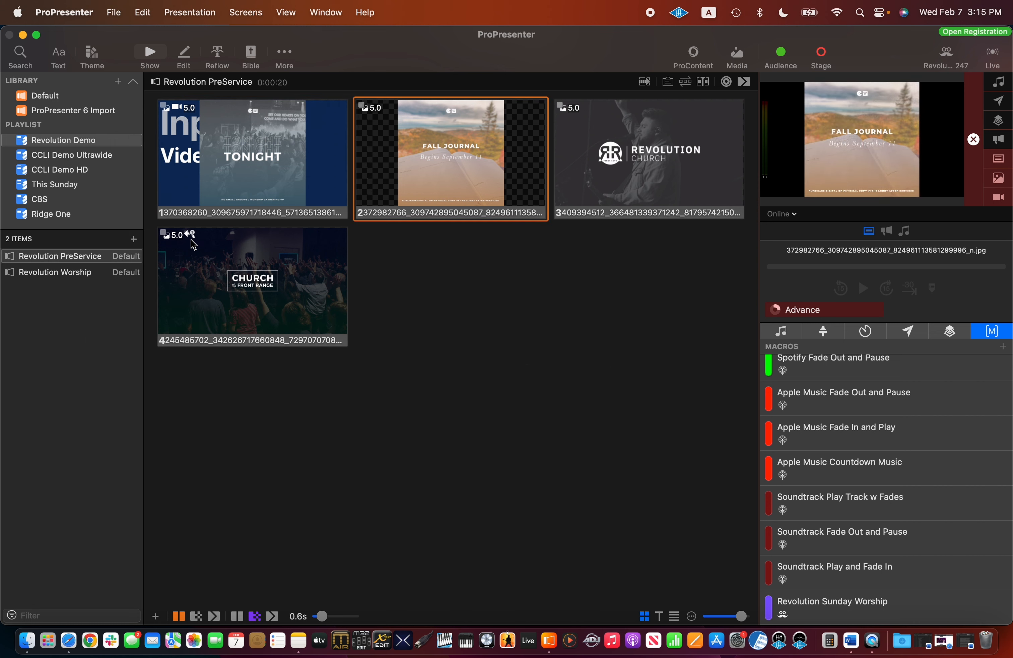
click(793, 214)
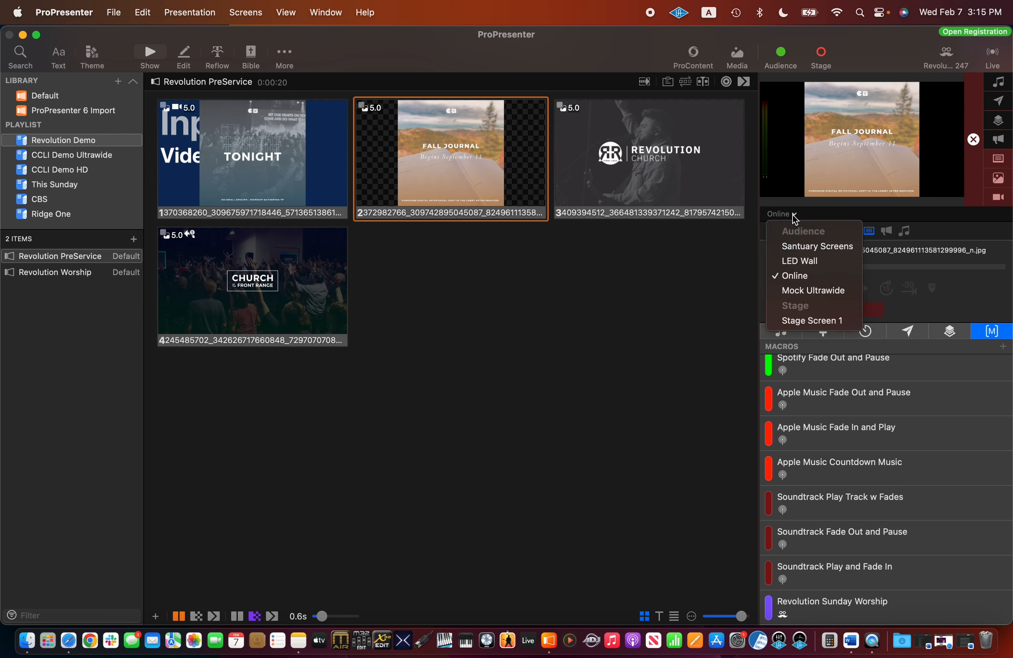
click(794, 265)
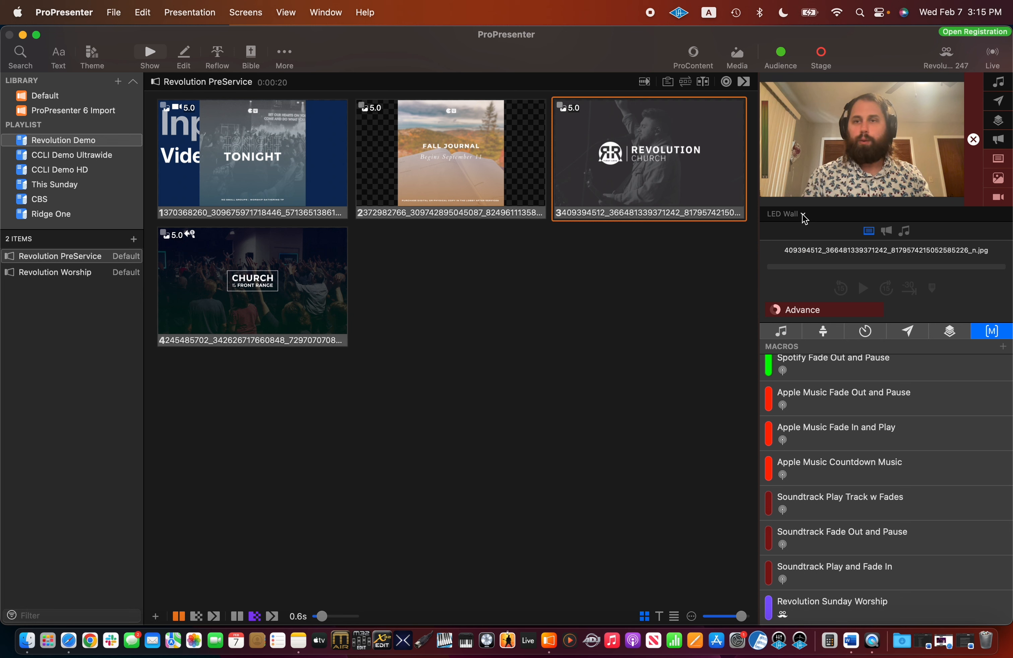
click(802, 216)
click(797, 250)
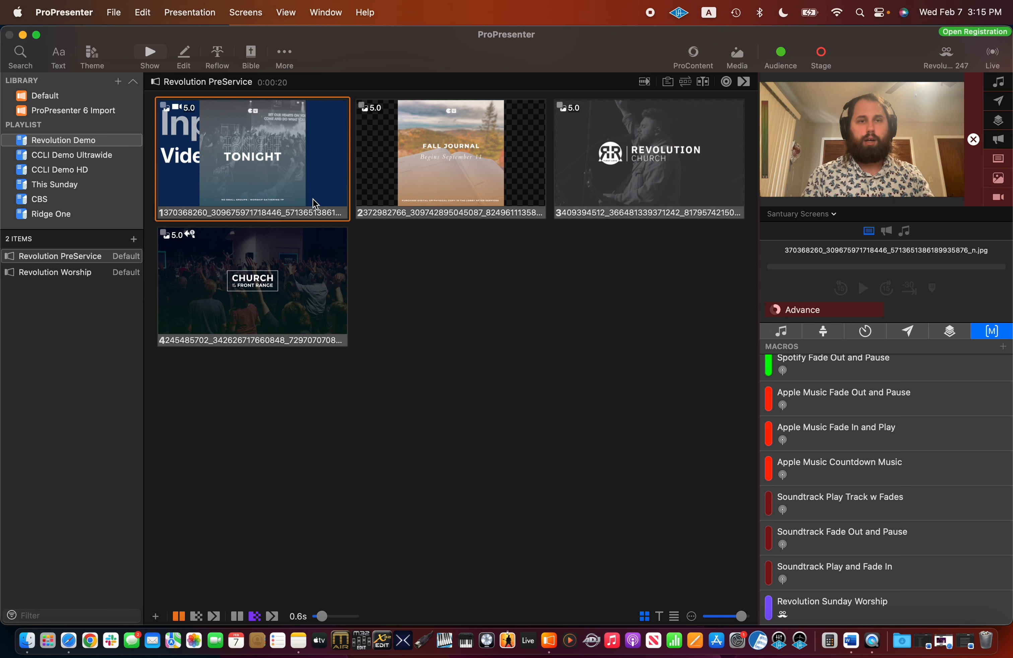
click(832, 216)
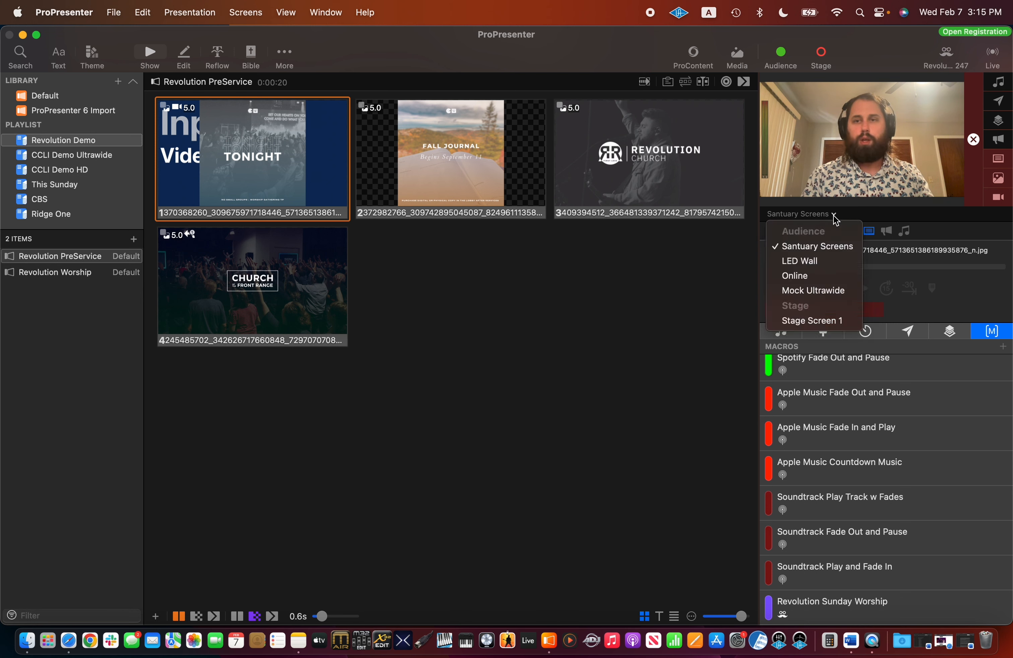
click(800, 274)
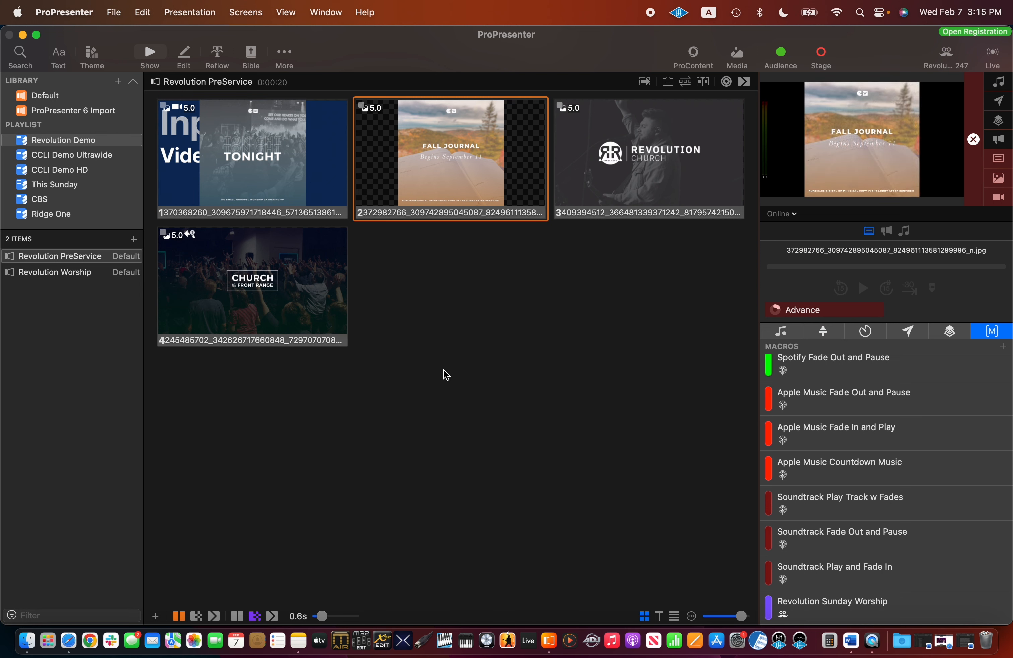
key(Right)
key(Right)
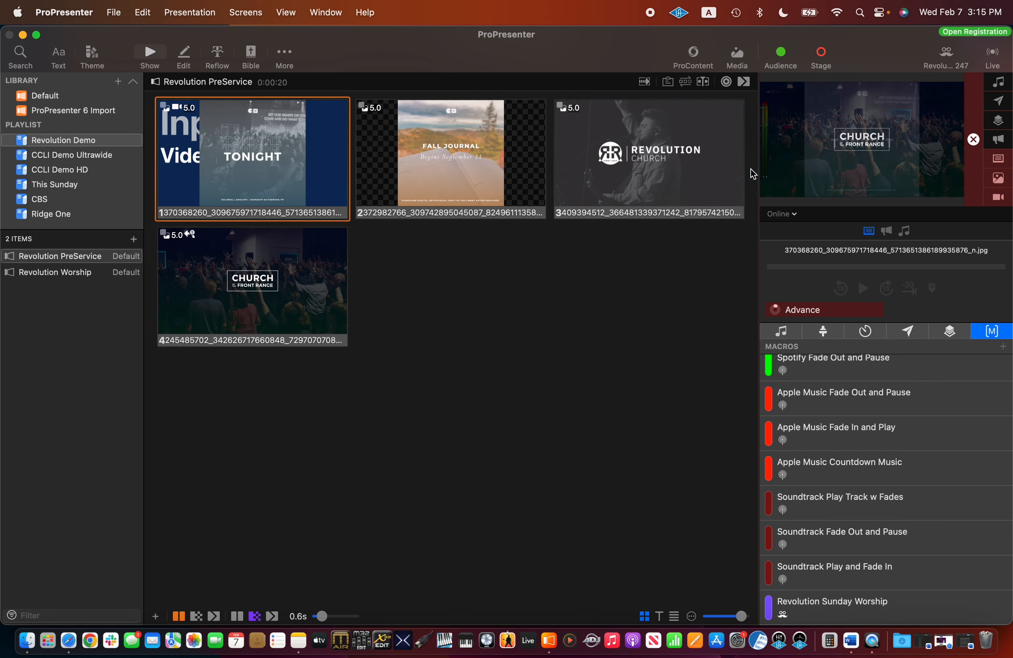
- Open the looks editor to review which layers the live Revolution PreService 247 look sends to each screen
click(946, 52)
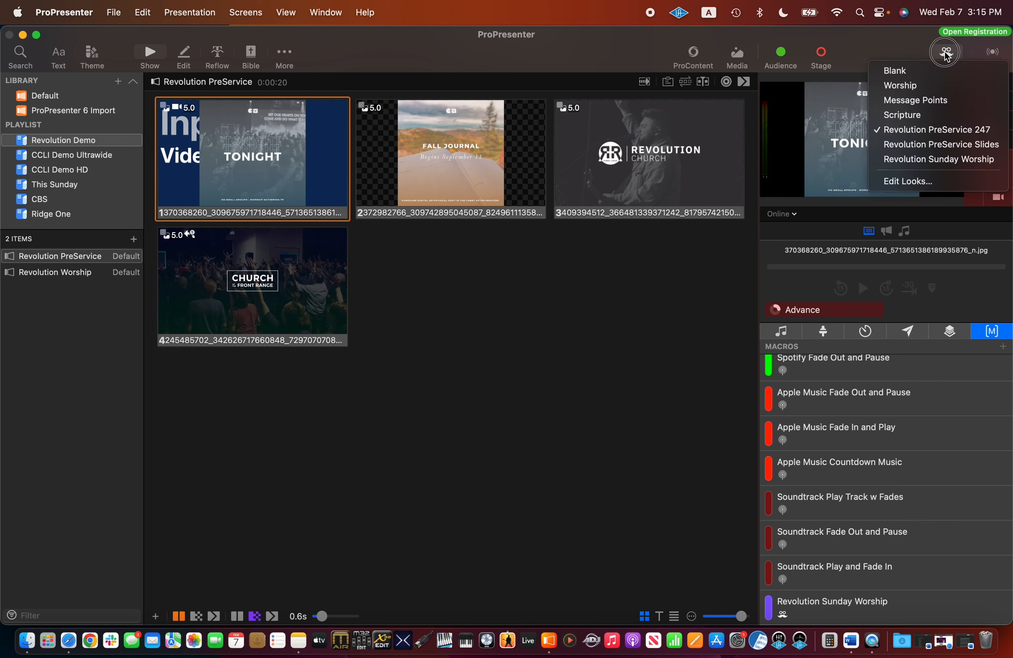
click(909, 181)
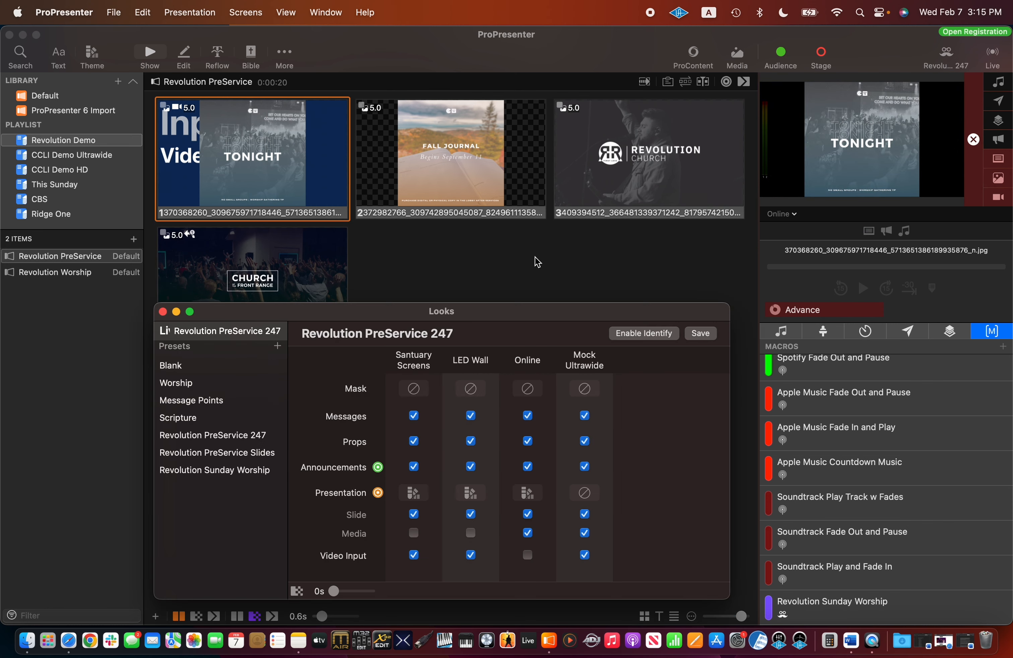
key(Right)
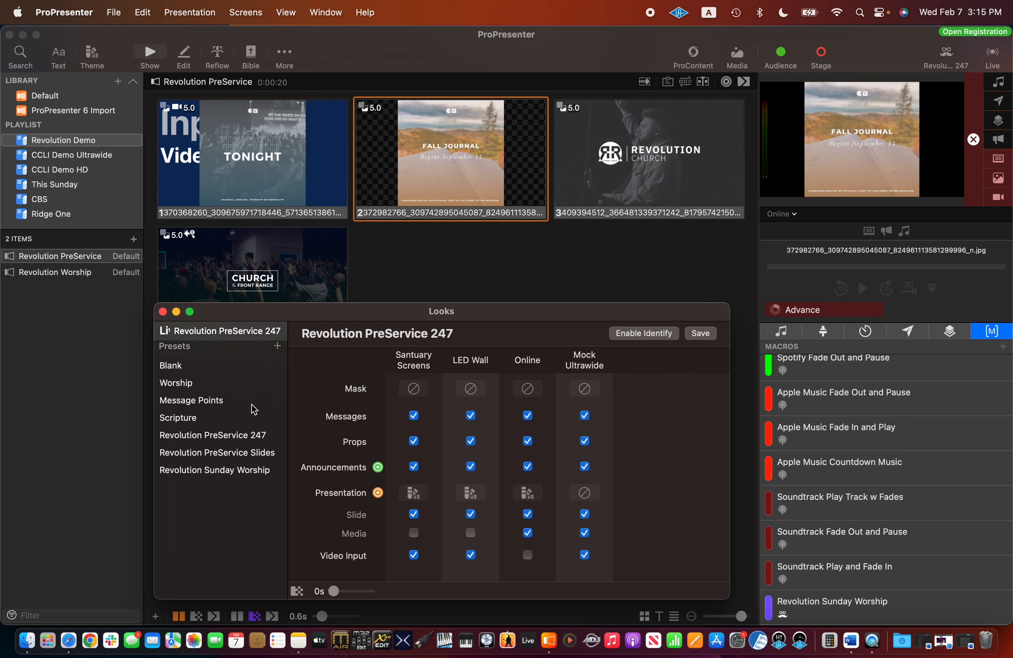
- Duplicate the Revolution PreService 247 preset and delete the copy
click(197, 436)
right_click(200, 441)
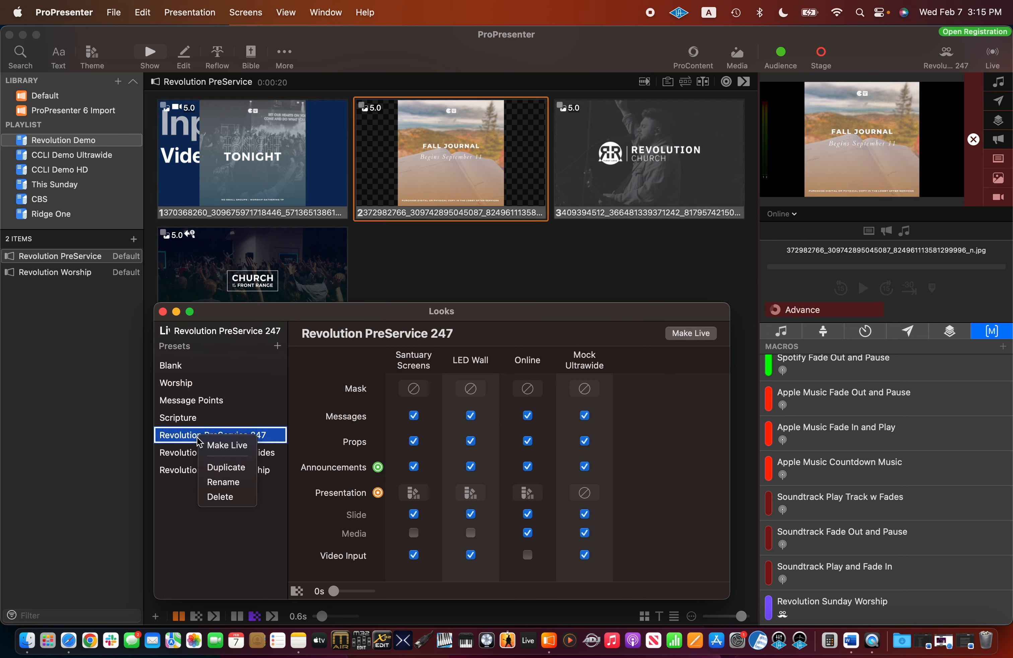
click(218, 467)
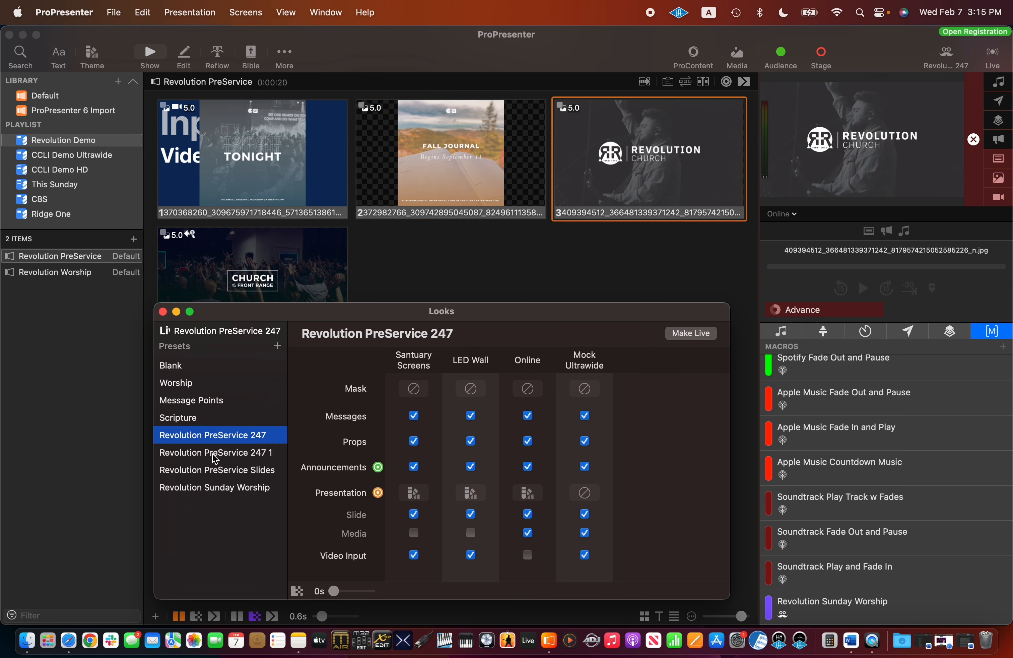
click(220, 452)
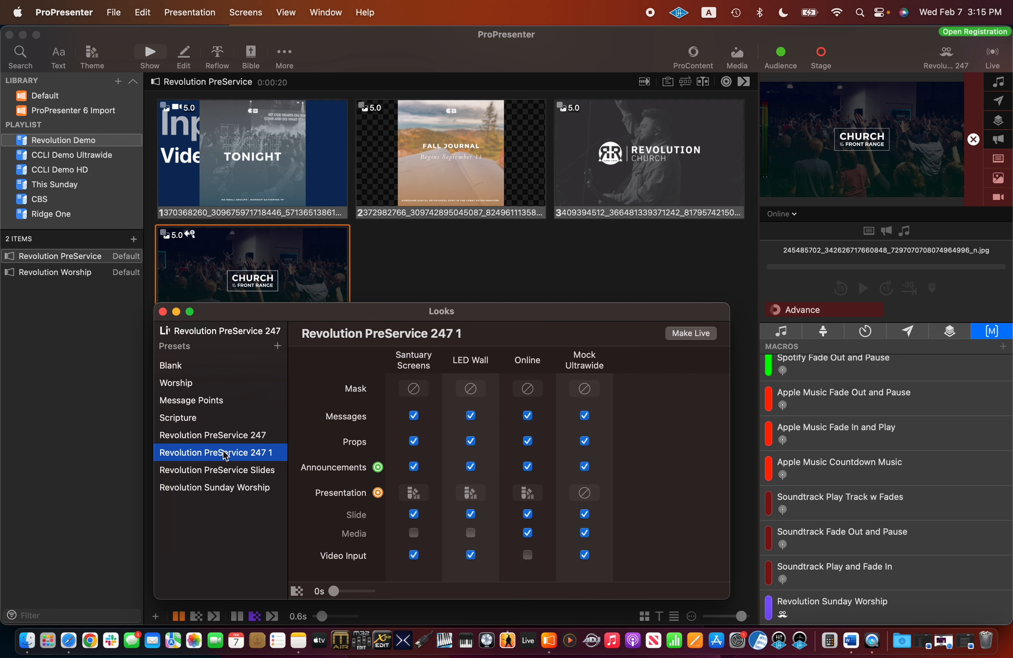
right_click(225, 455)
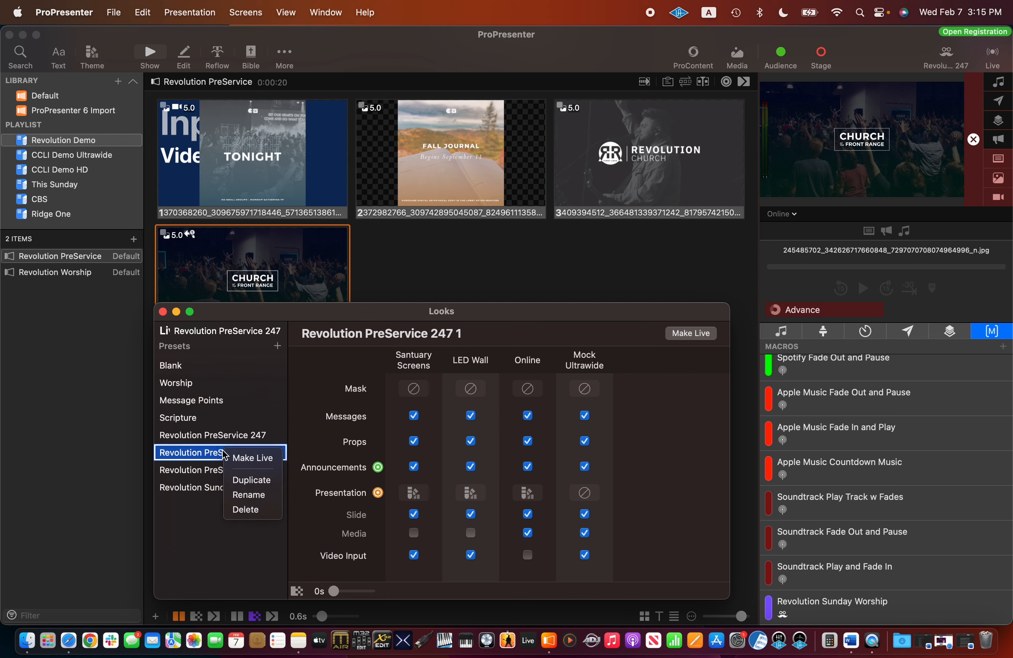
click(242, 510)
- Review the layer settings of the Revolution PreService Slides preset and close the looks editor
click(202, 457)
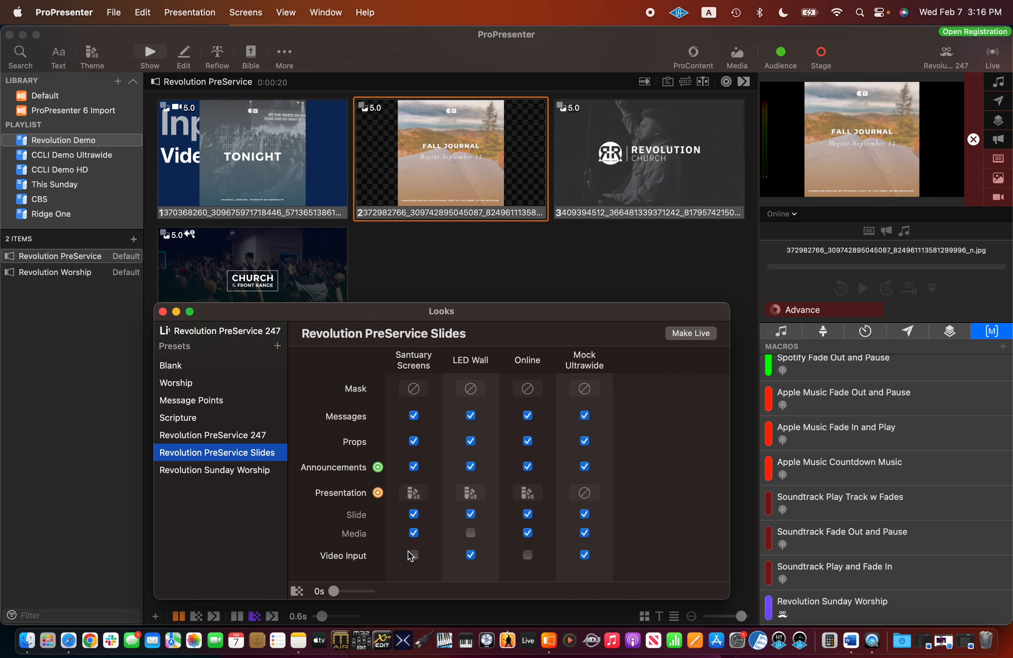
key(super+w)
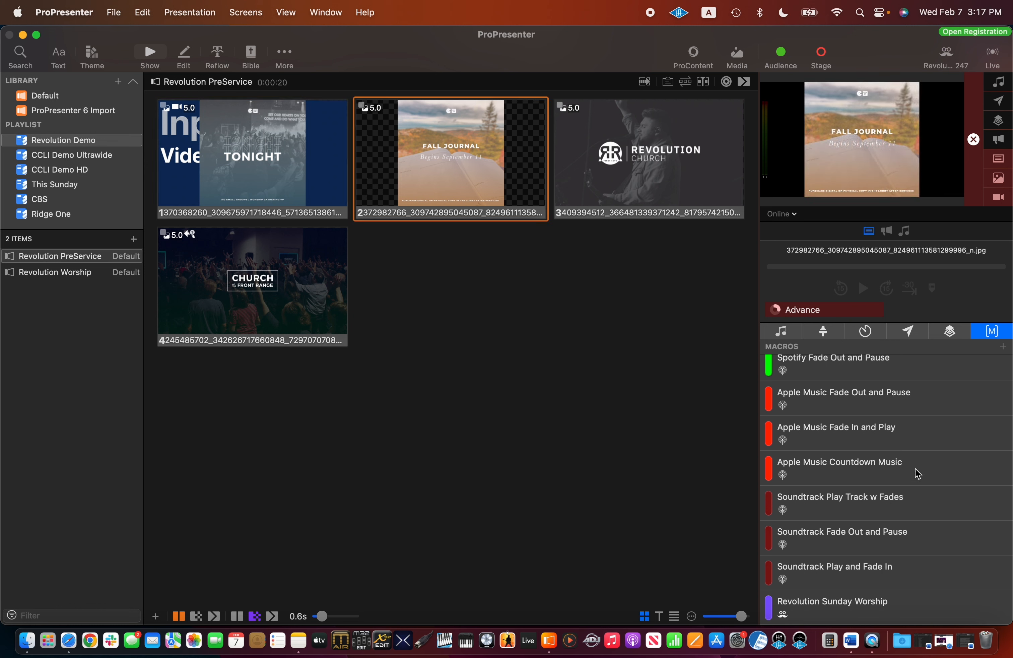
- Create a new macro named "PreService Slides + LED Wall Video"
click(1003, 346)
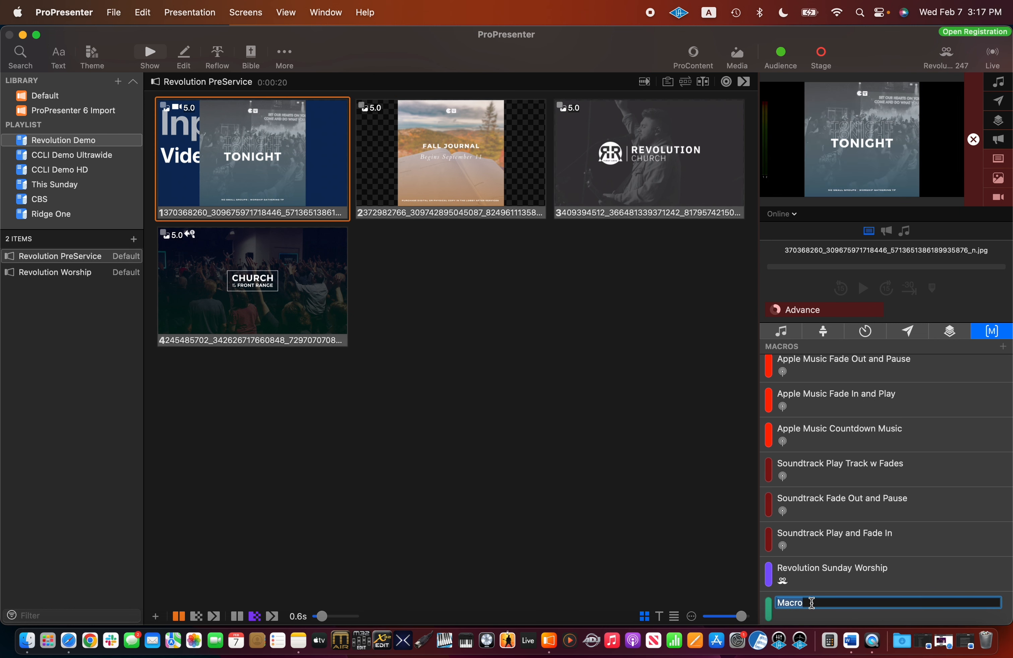
text(PreService)
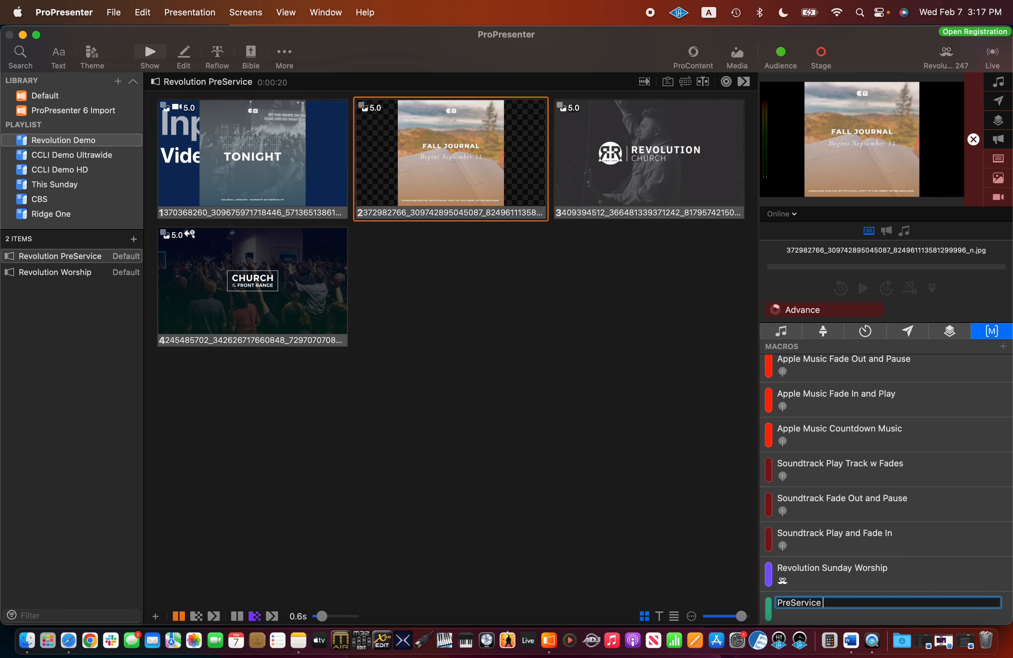
text( Slides + LED Wall Video)
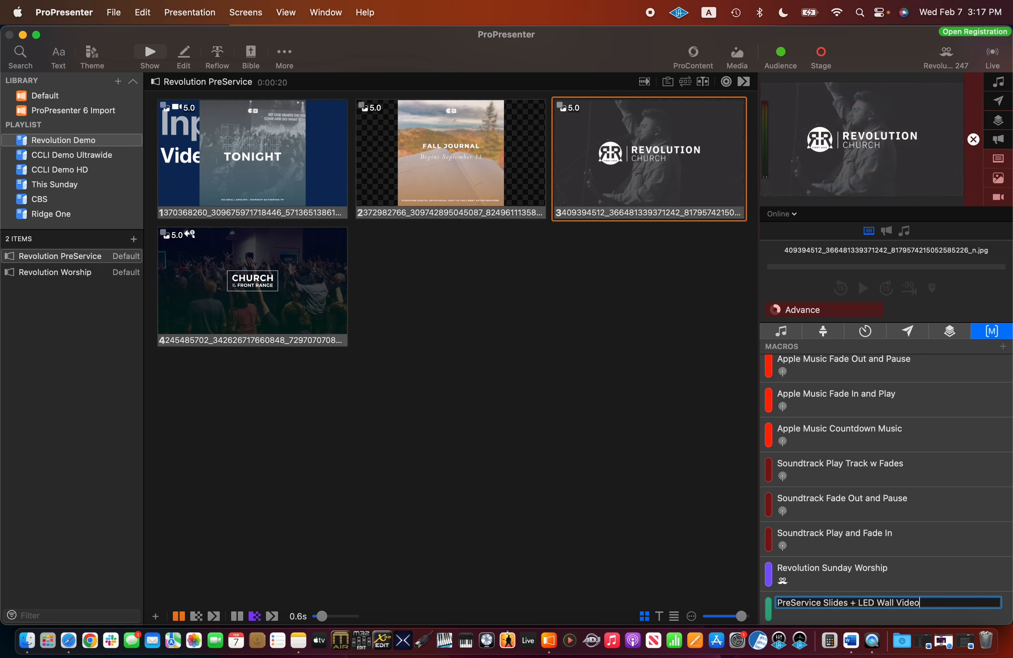
key(Return)
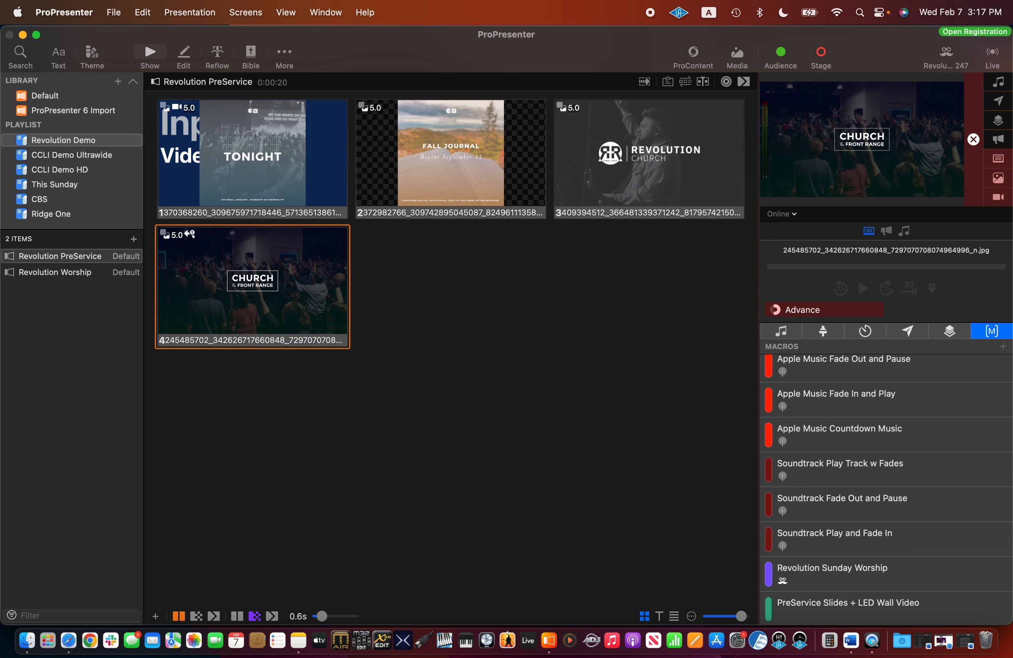
- Add the Revolution PreService Slides audience look and the Input 1 Video Feed as actions to the PreService Slides + LED Wall Video macro
right_click(808, 602)
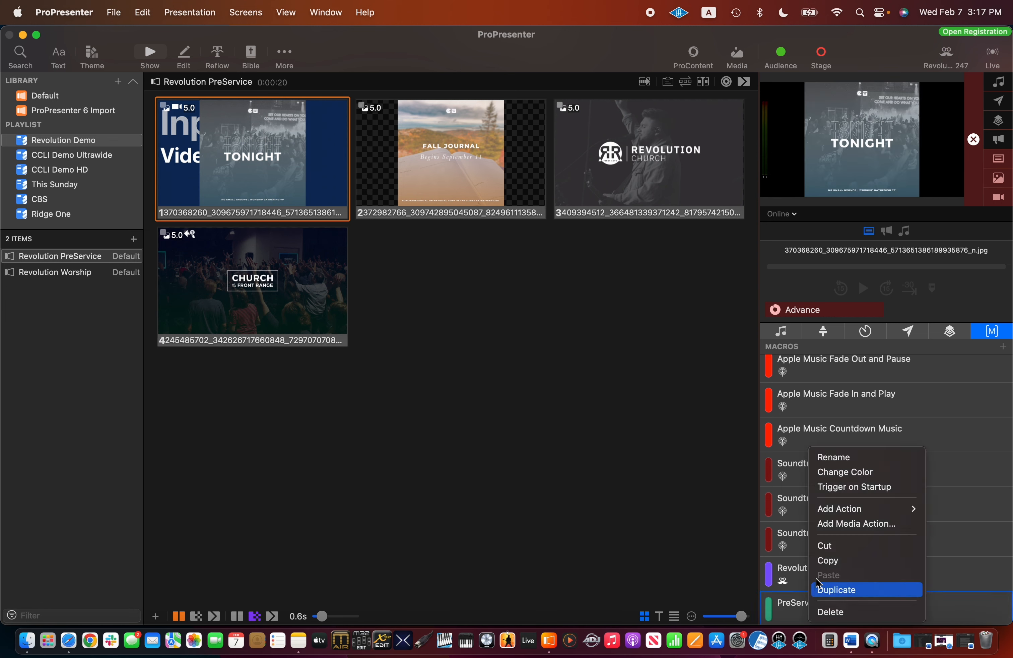
mouse_move(831, 515)
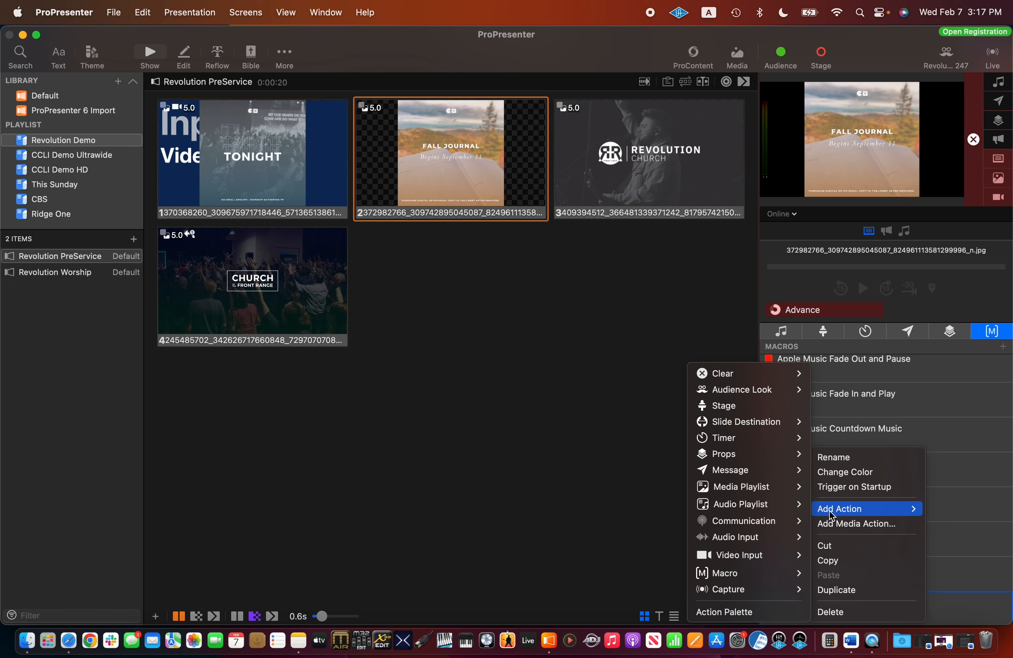
mouse_move(734, 392)
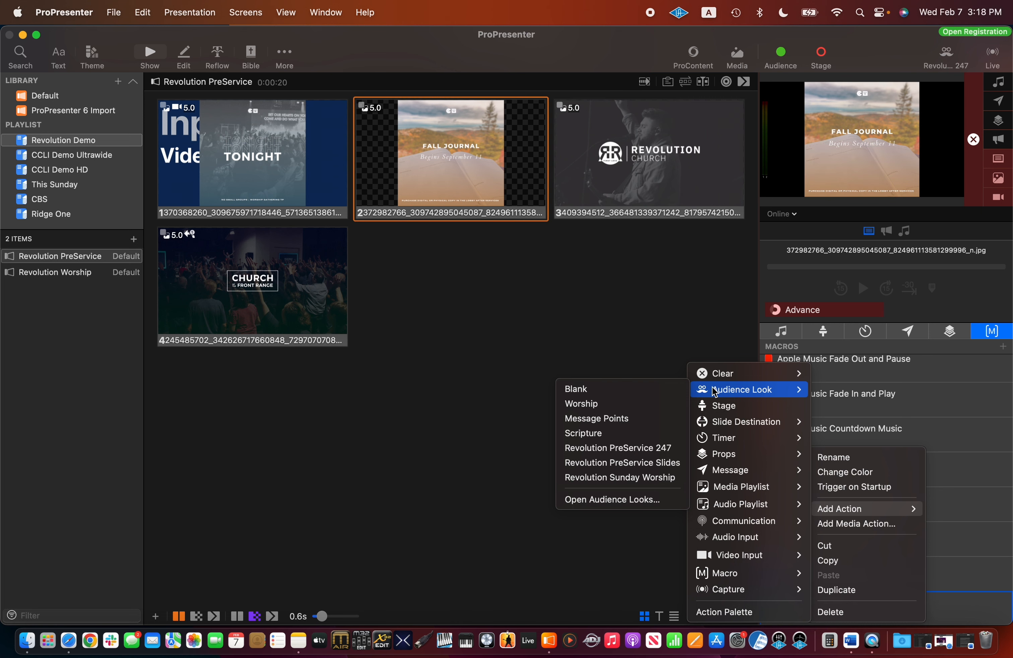
click(620, 463)
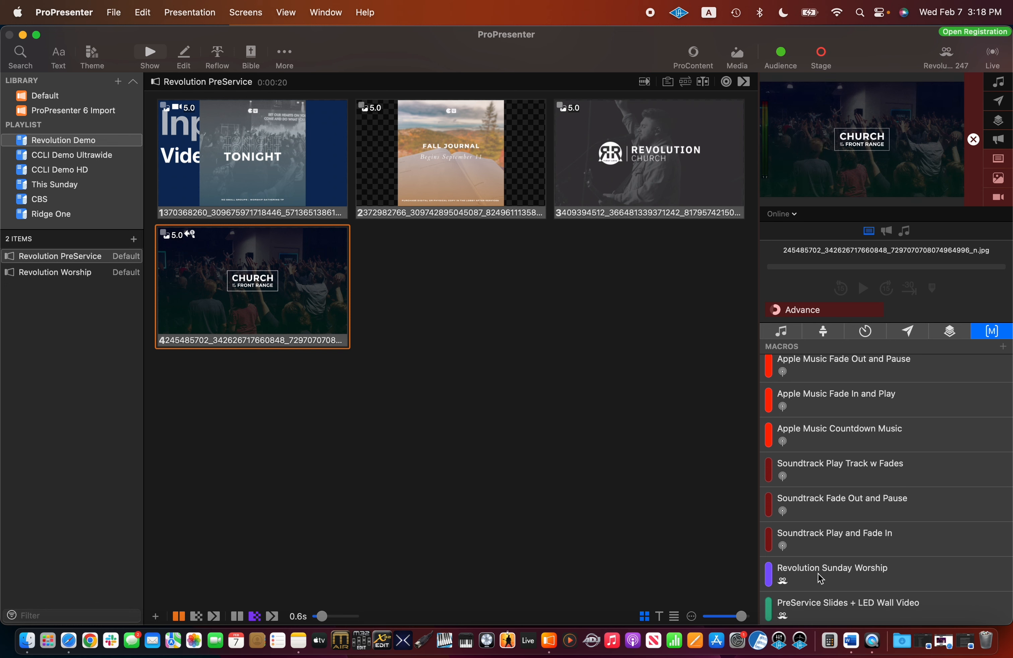
right_click(808, 606)
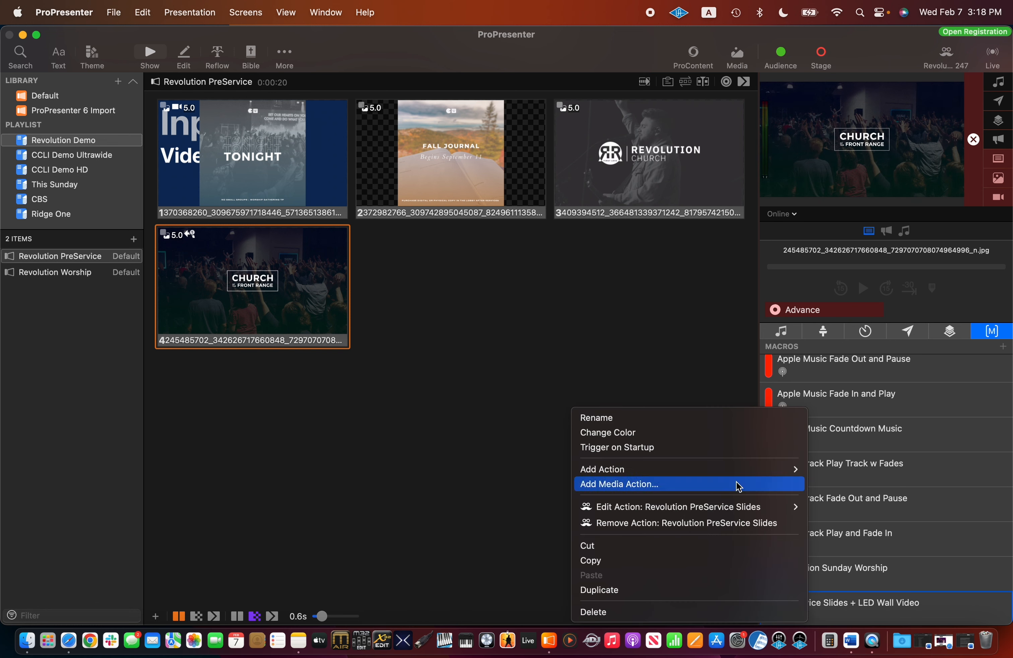
mouse_move(728, 472)
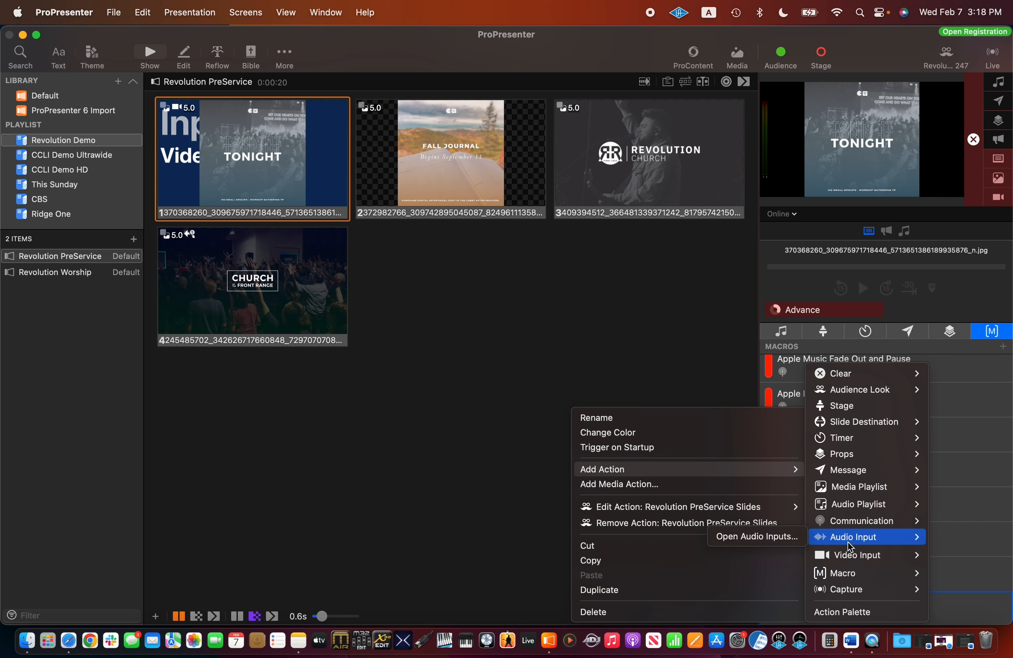
mouse_move(848, 556)
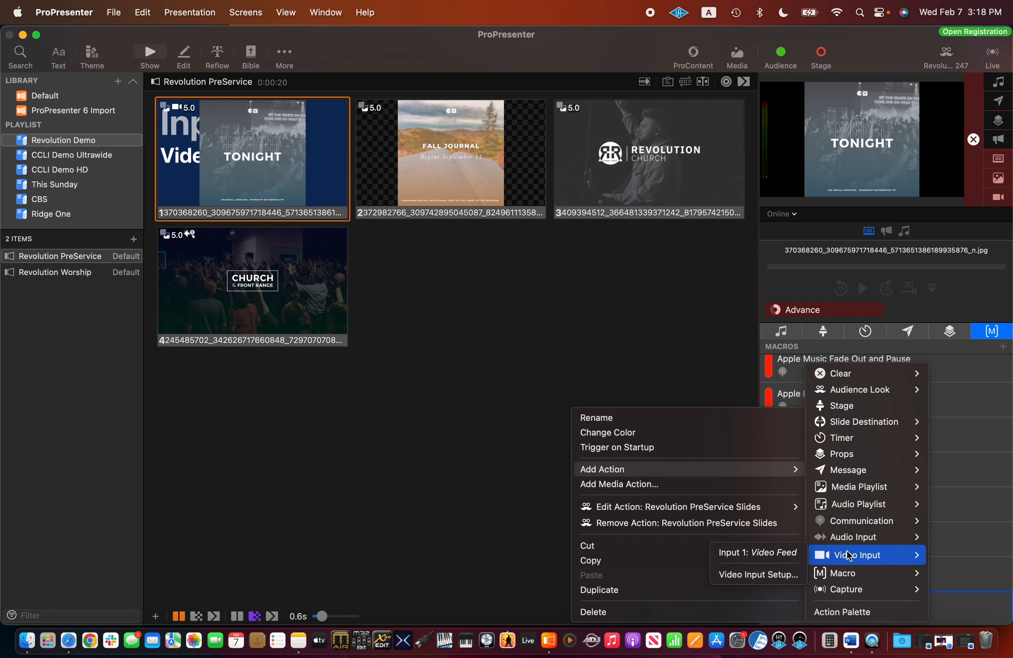
click(762, 552)
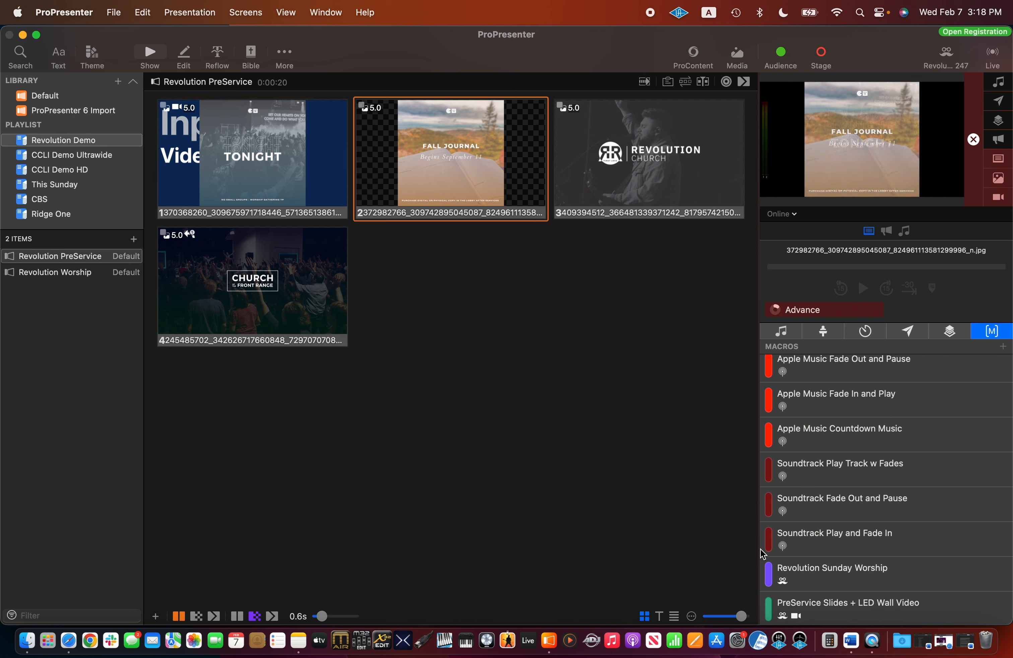
- Open the calendar and add a new event named "Sanctuary Slides Activate"
click(286, 13)
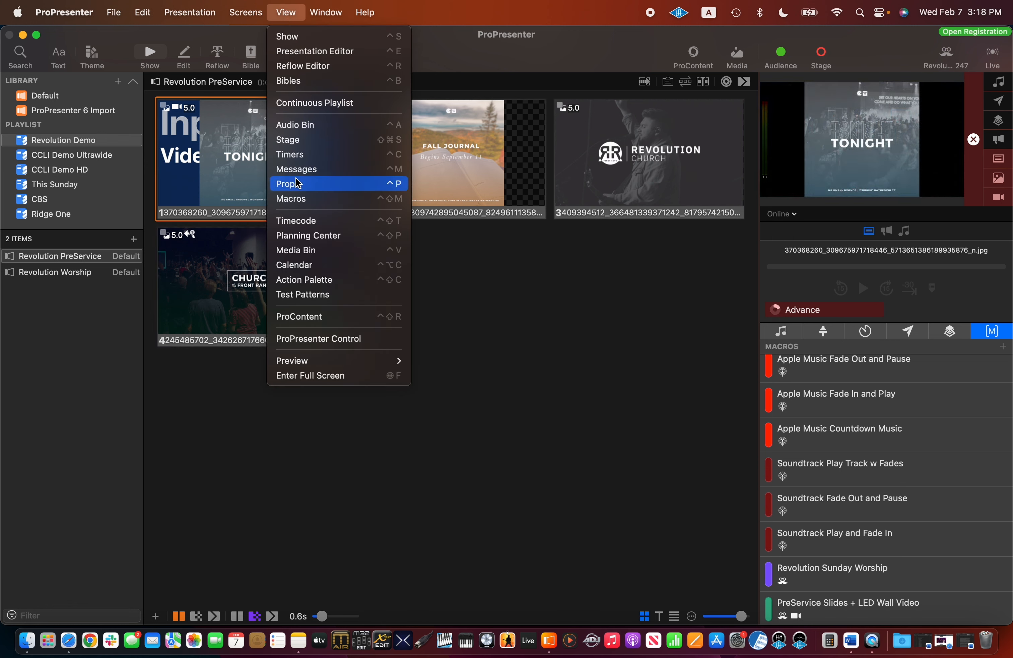
click(301, 265)
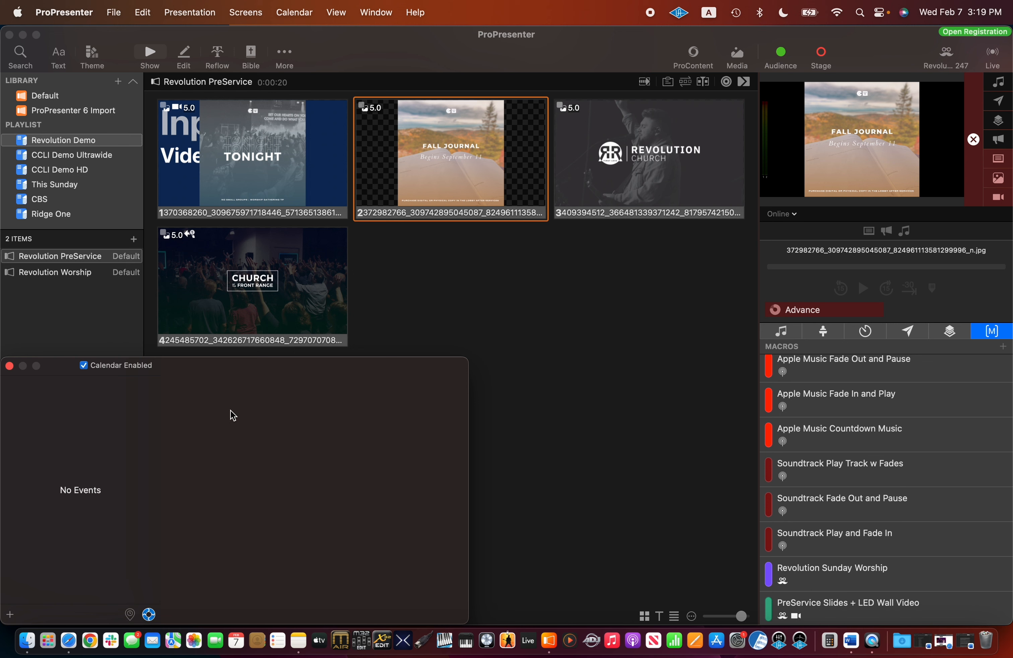
click(10, 615)
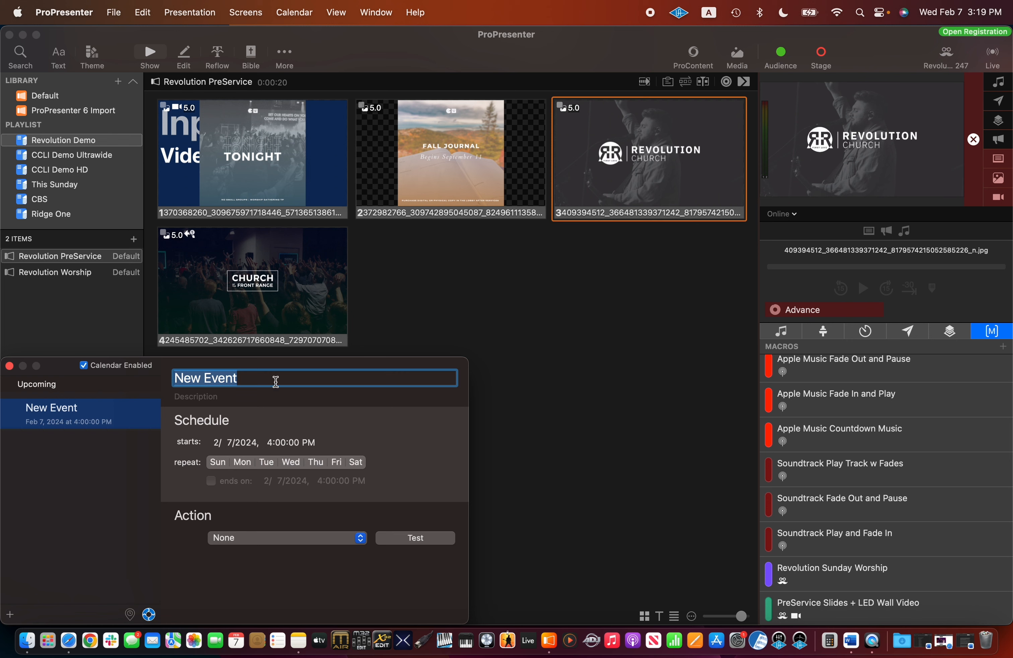
text(Sanctuary Slides Ac)
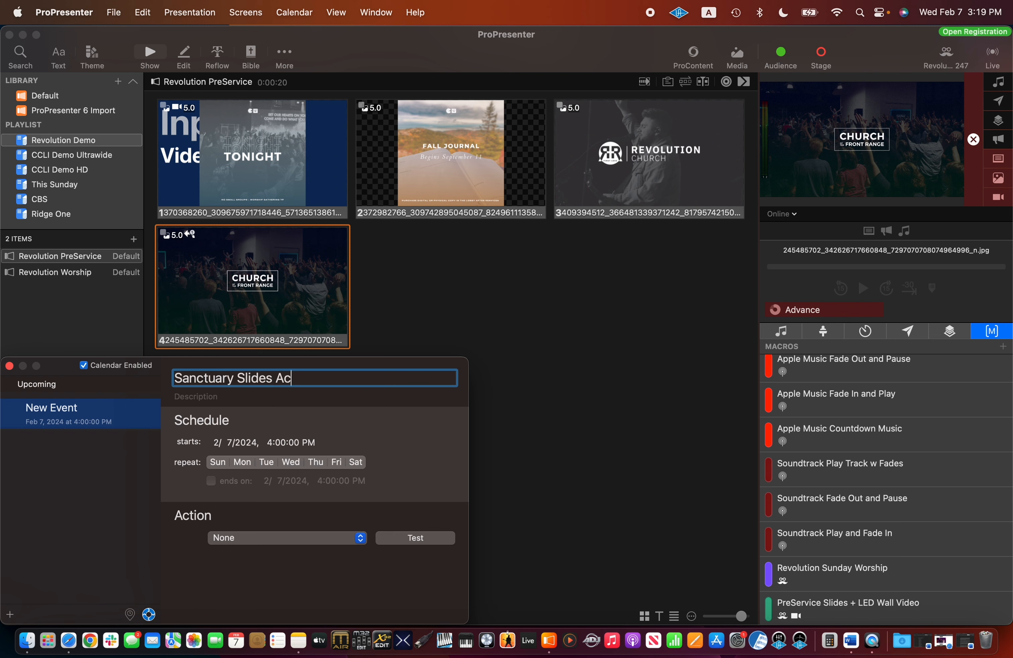
text(tivate)
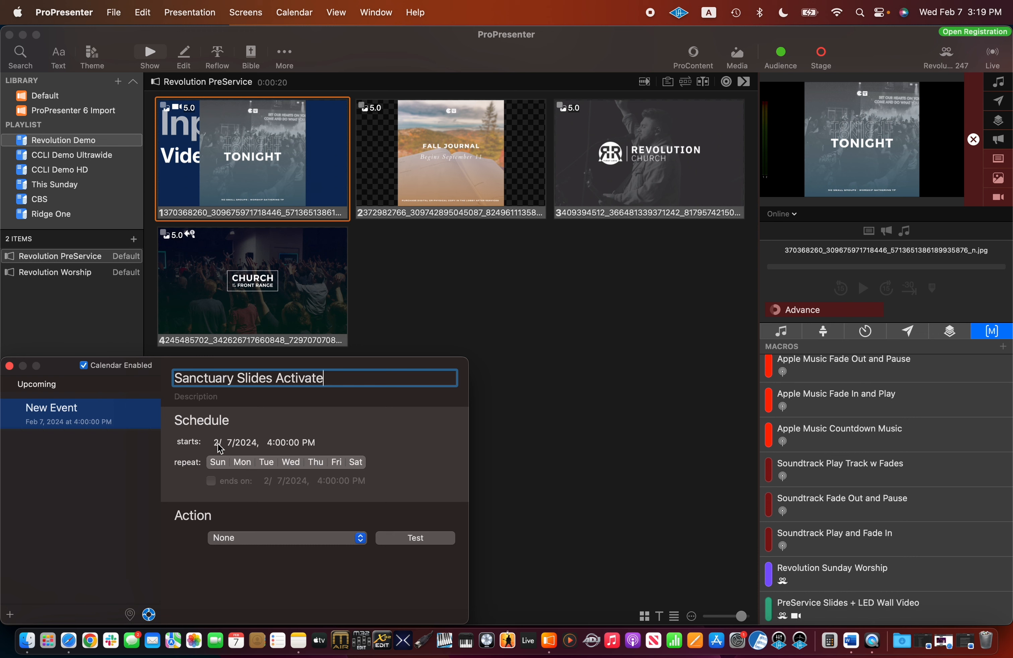
- Schedule the Sanctuary Slides Activate event to start 2/11/2024 at 10:15:00 AM and repeat every Sunday
click(230, 447)
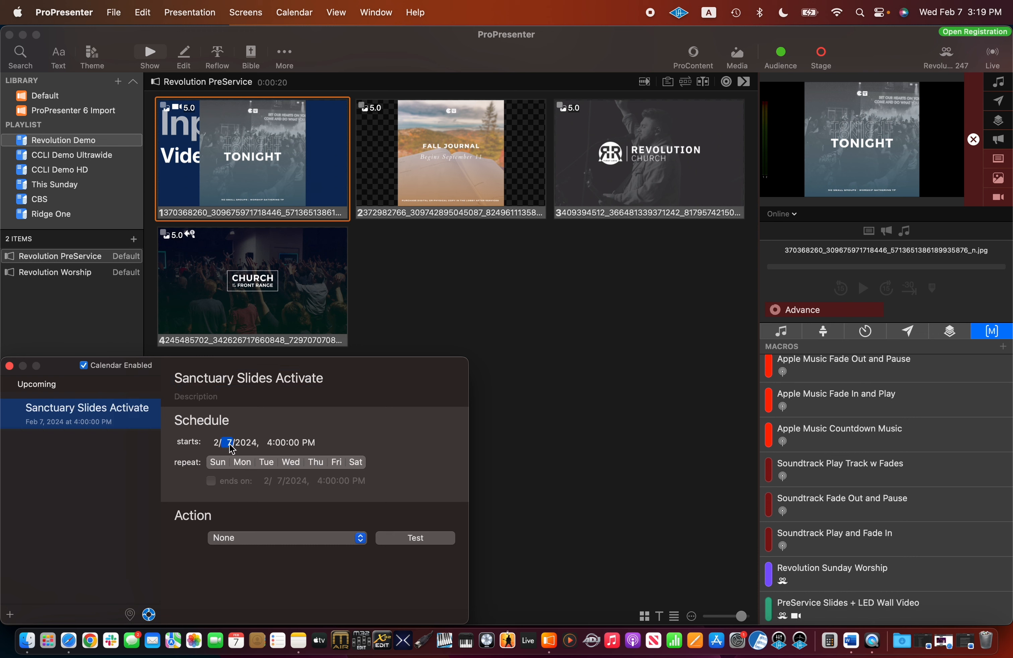
text(11)
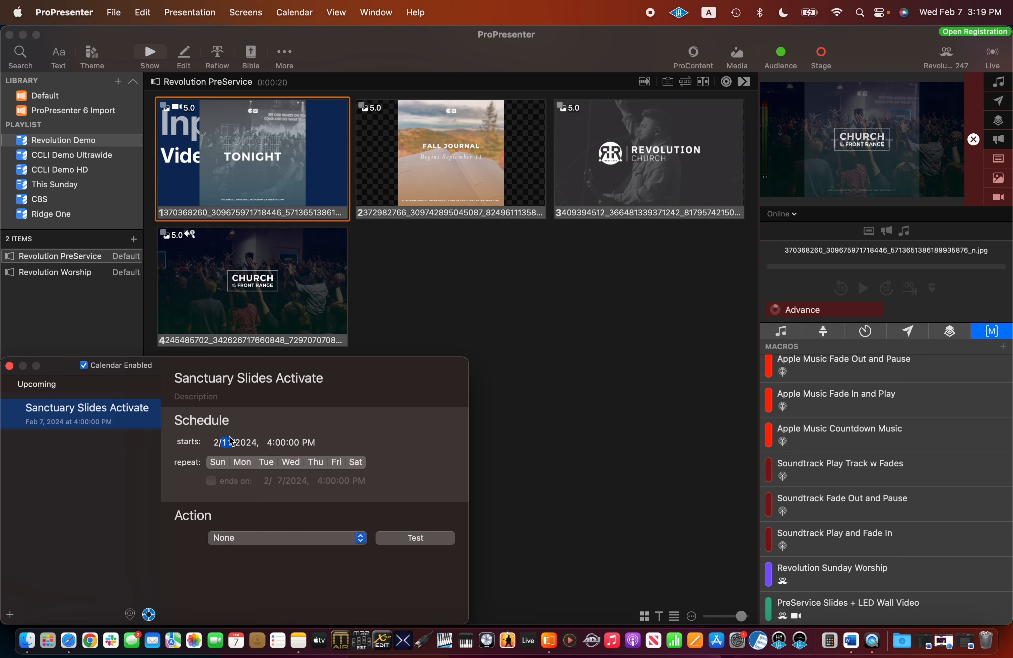
click(269, 442)
text(10)
key(Tab)
text(15)
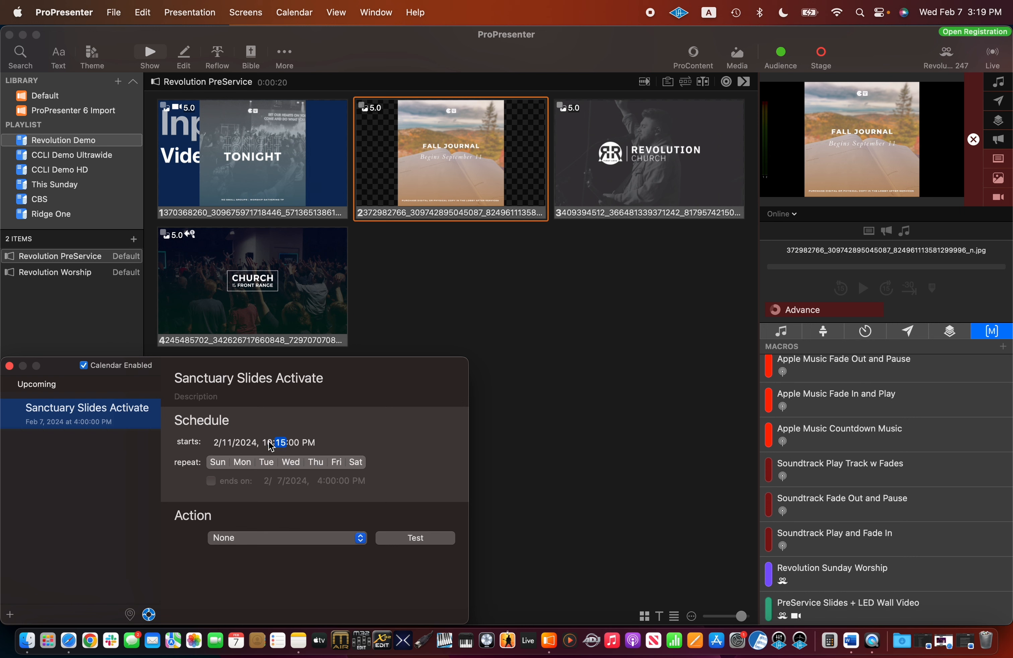
key(Tab)
text(a)
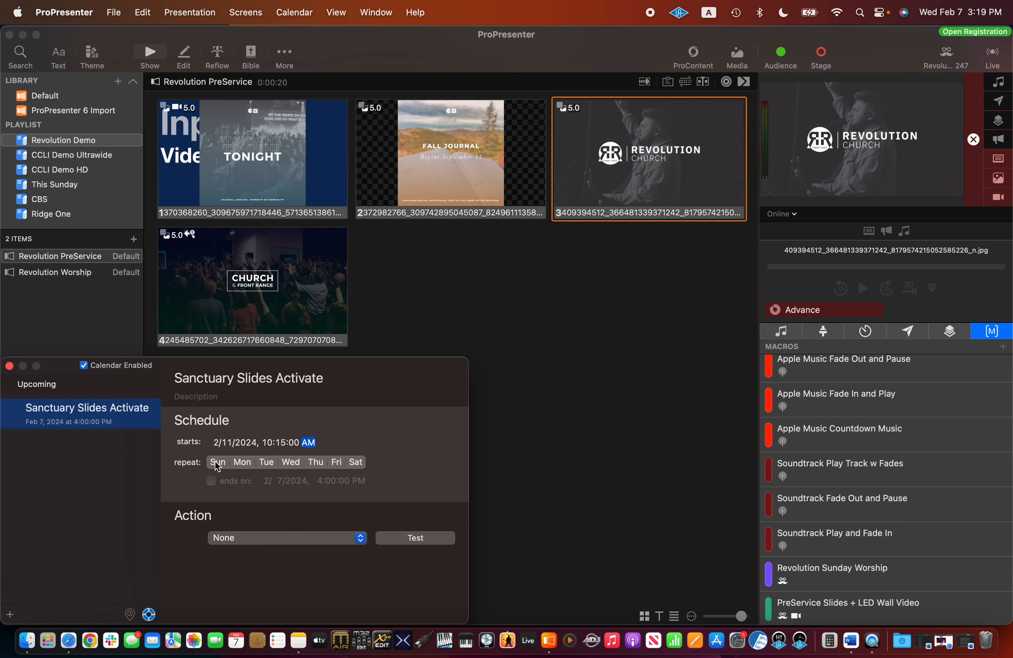
click(217, 465)
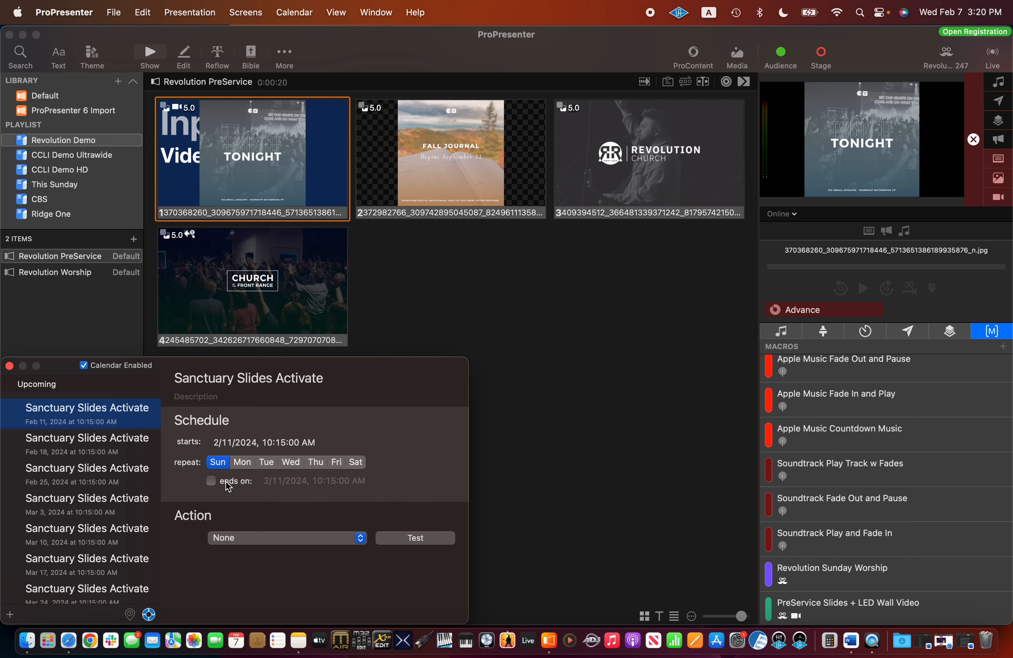
- Set the event's action to the PreService Slides + LED Wall Video macro and close the calendar
click(361, 538)
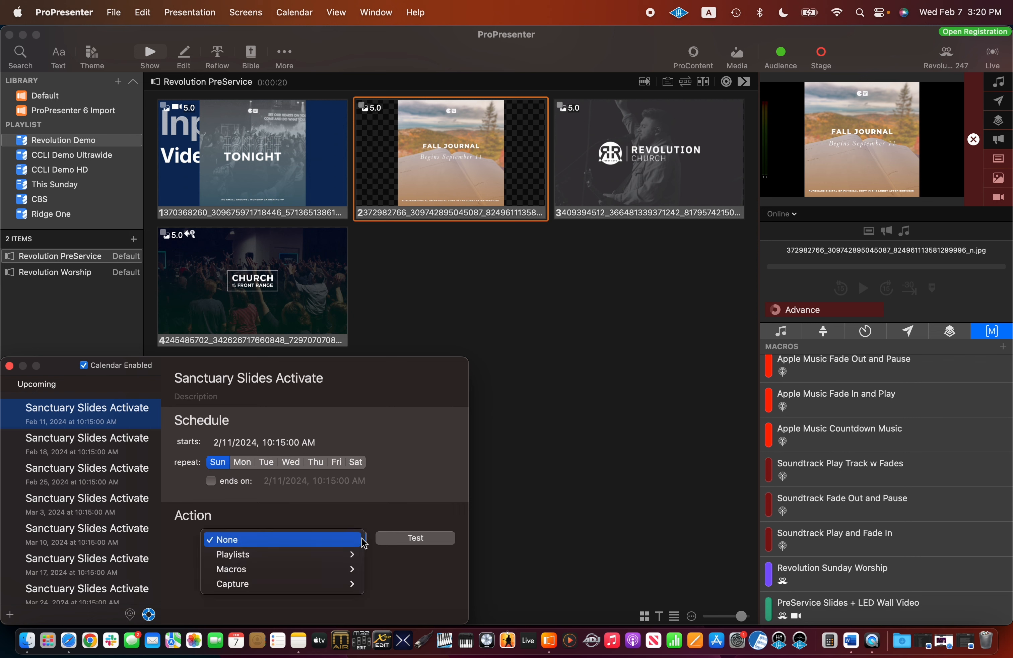
mouse_move(305, 569)
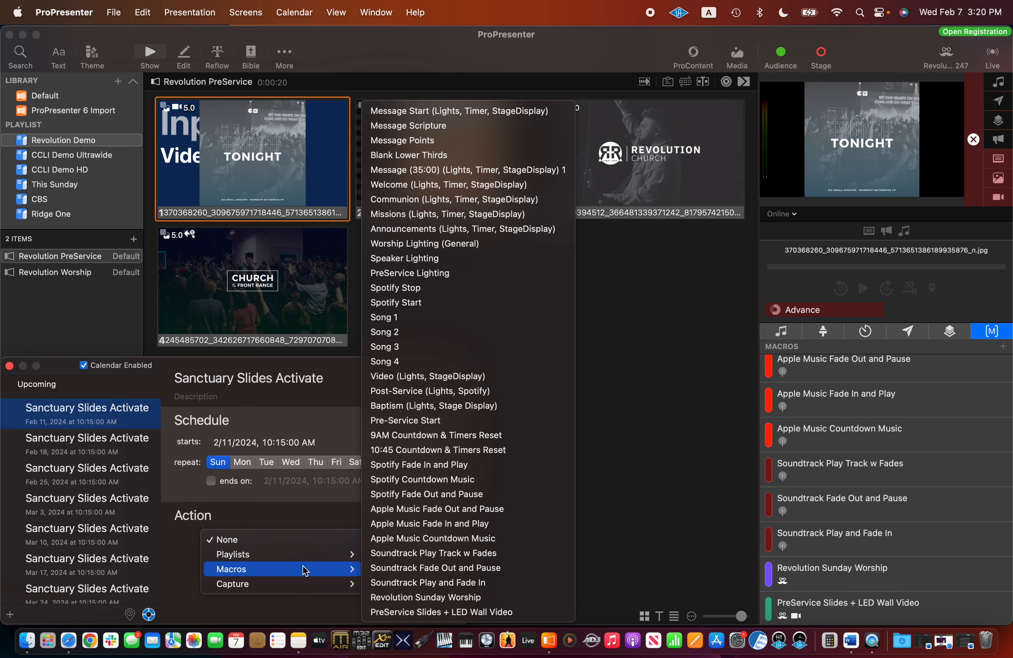
click(410, 613)
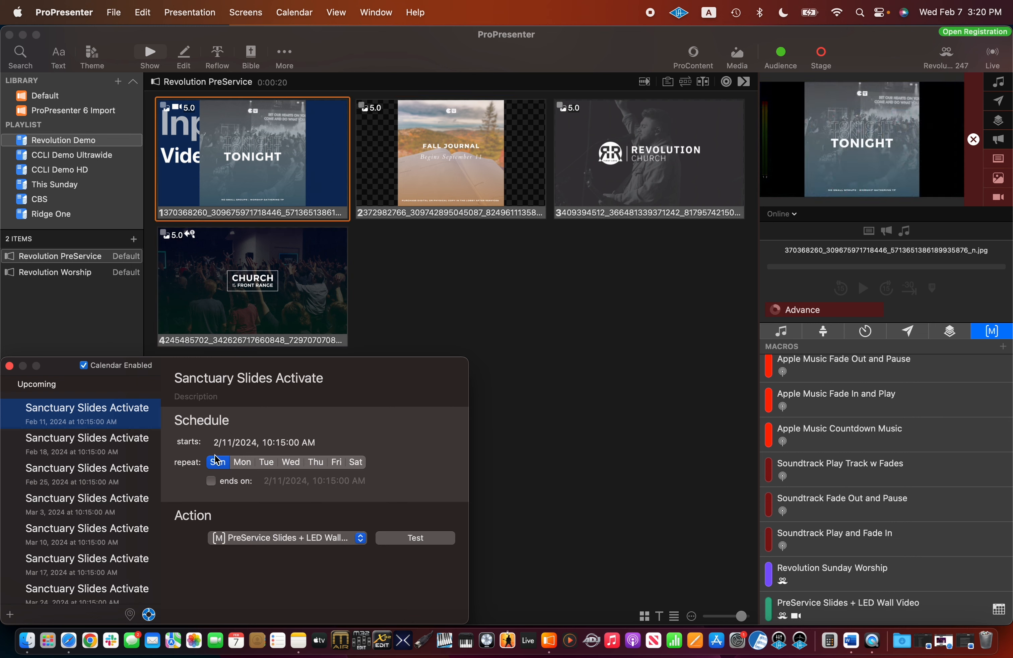
click(10, 366)
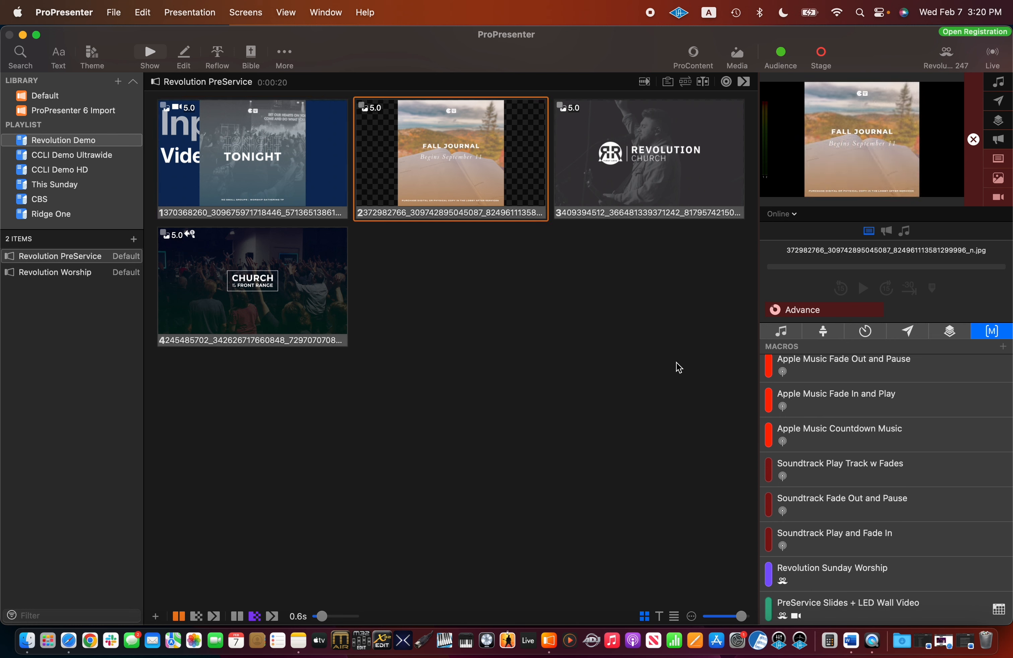
- Switch the output preview to Santuary Screens and trigger the PreService Slides + LED Wall Video macro
click(795, 215)
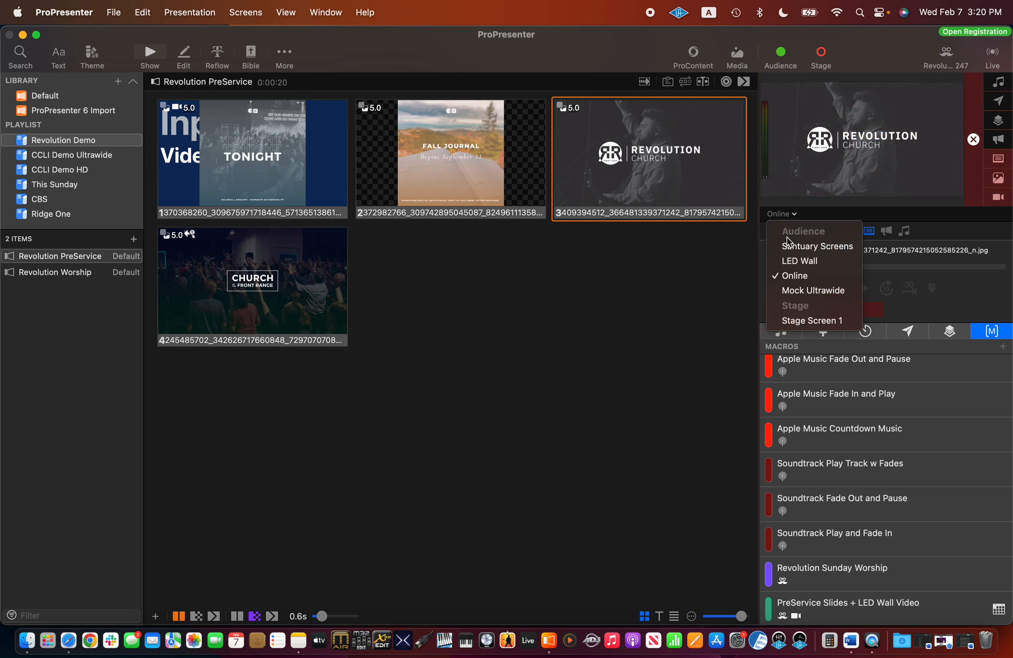
click(790, 247)
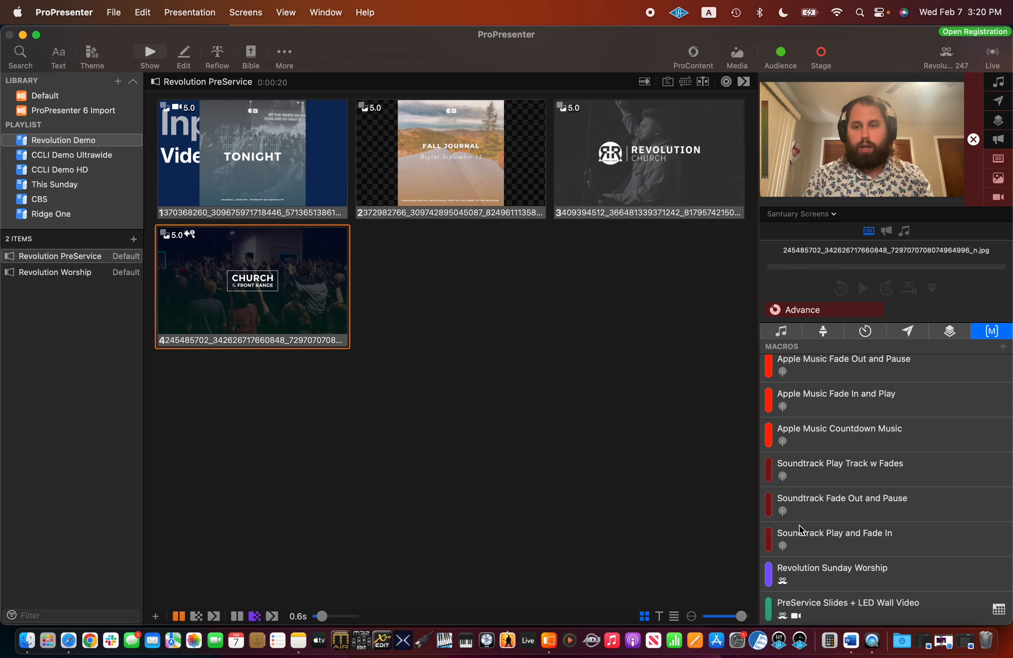
scroll(801, 529, down, 1)
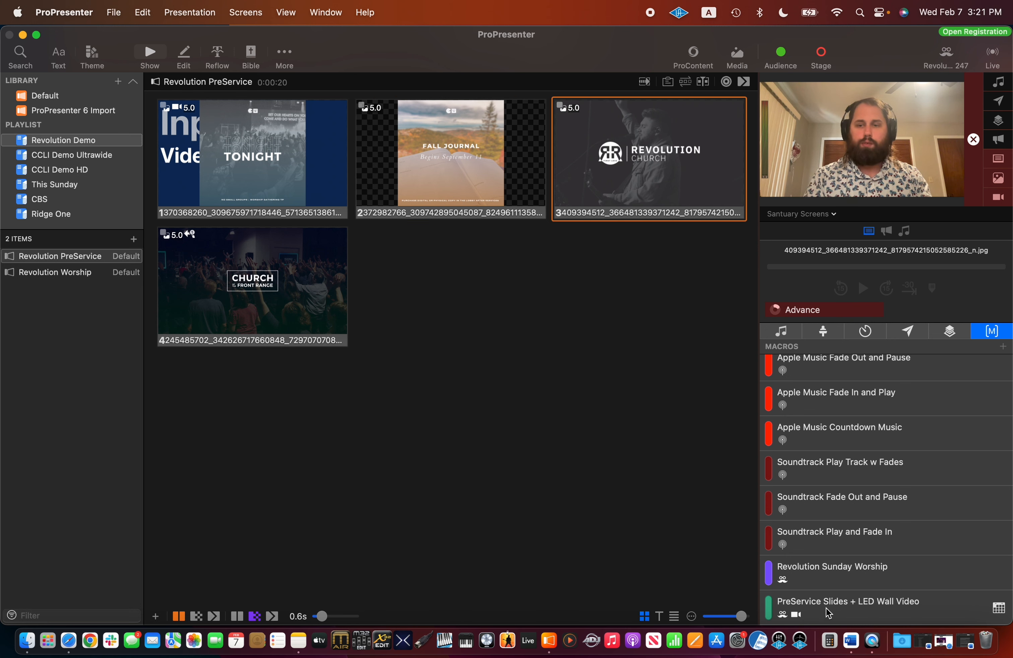
click(814, 611)
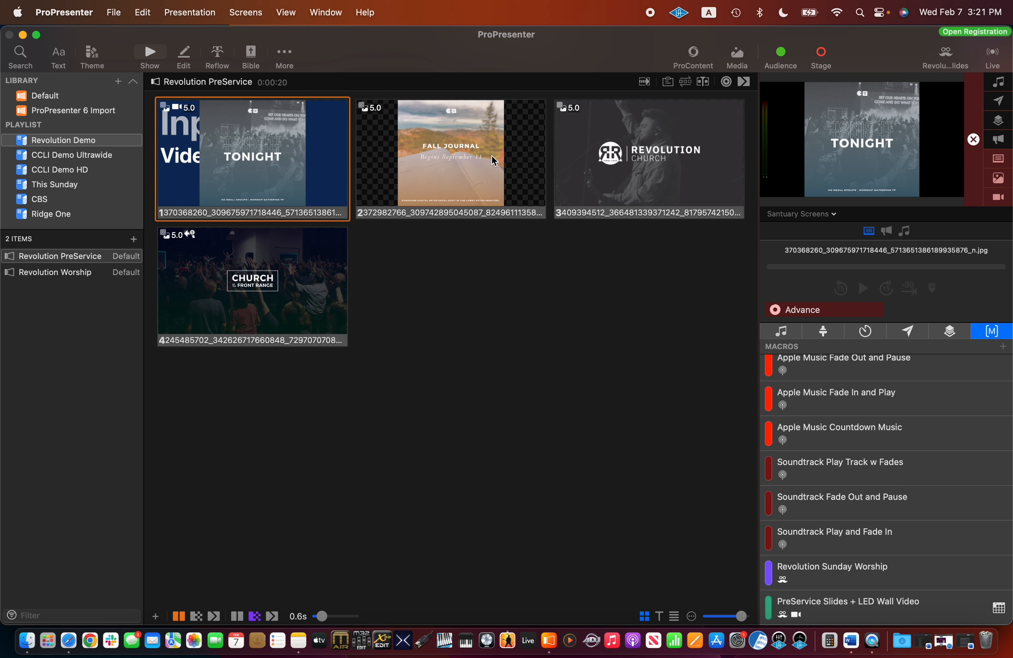
- Preview the LED Wall and Online outputs to check what the triggered macro sends to each
click(835, 215)
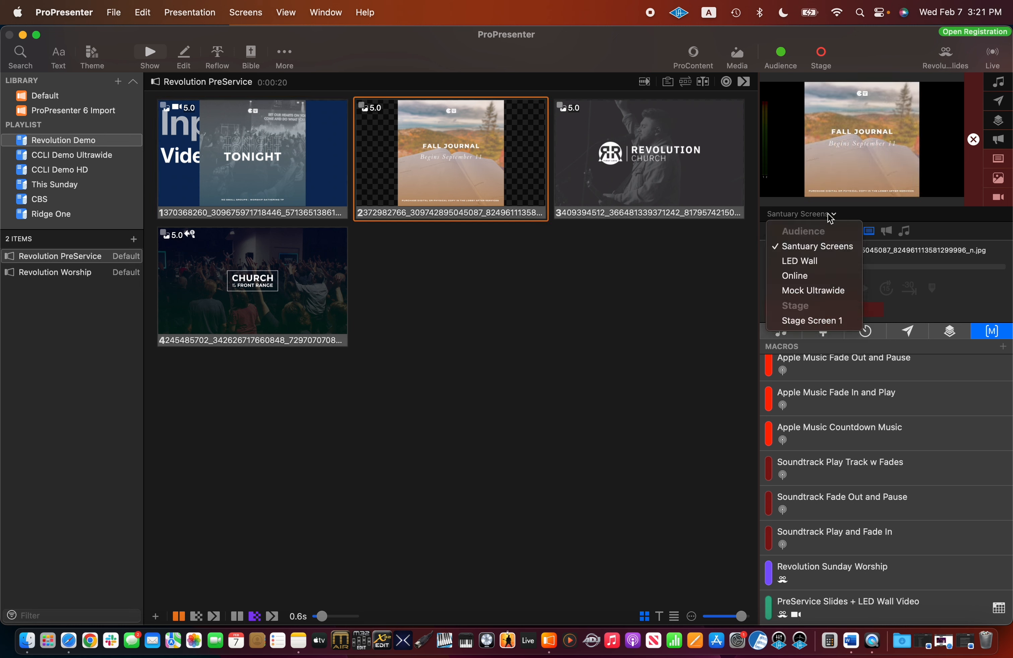
click(791, 261)
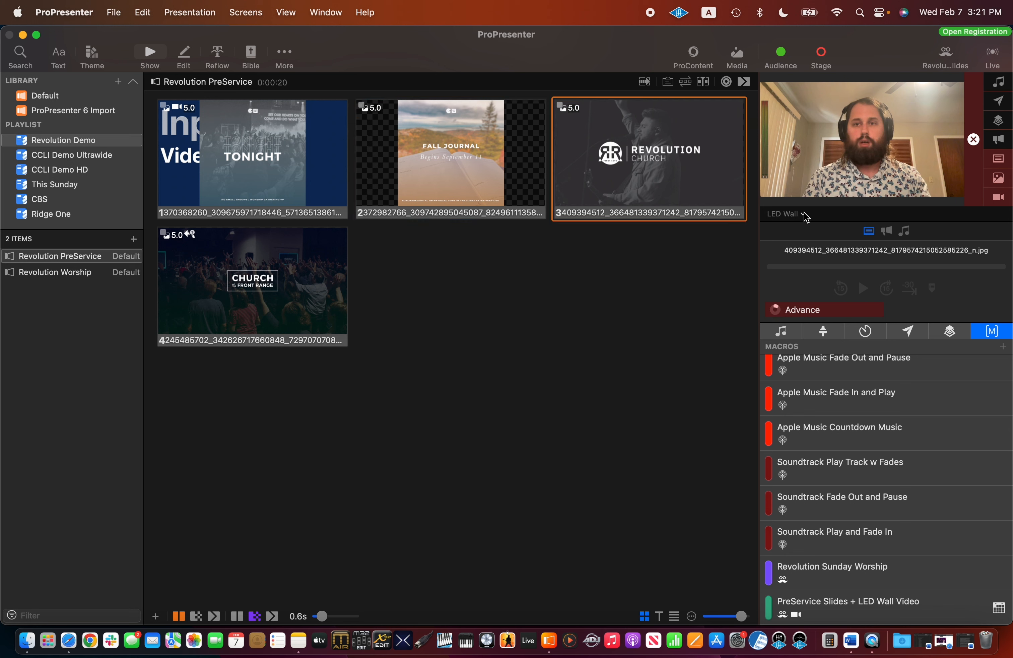
click(786, 213)
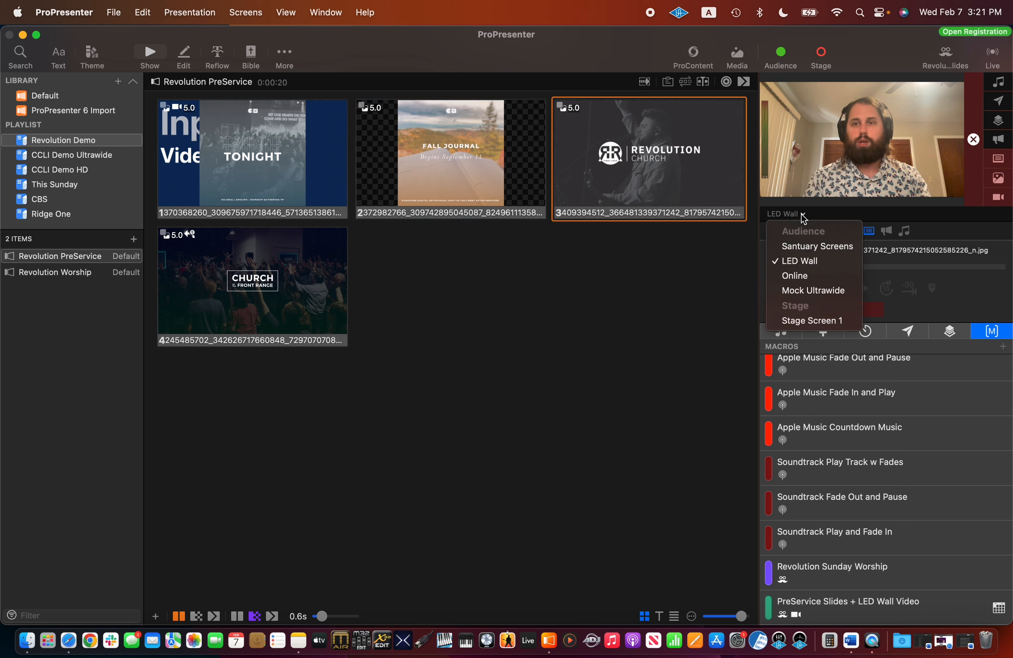
click(797, 275)
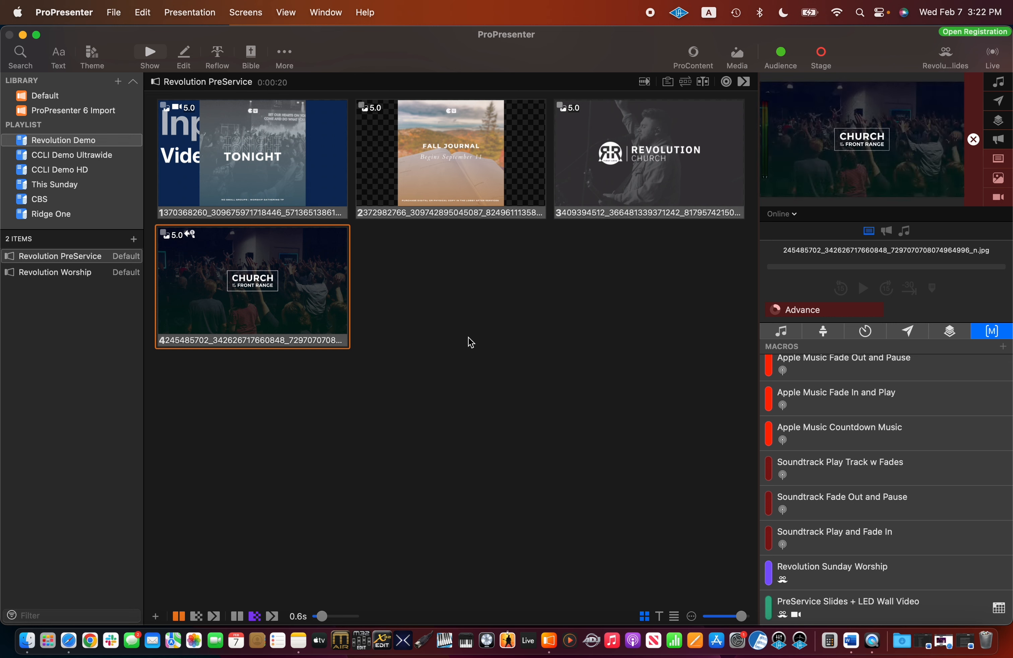
- Review the Revolution Sunday Worship look and its alternate presentation themes for Santuary Screens, LED Wall and Online, then close the looks editor
click(942, 54)
click(905, 180)
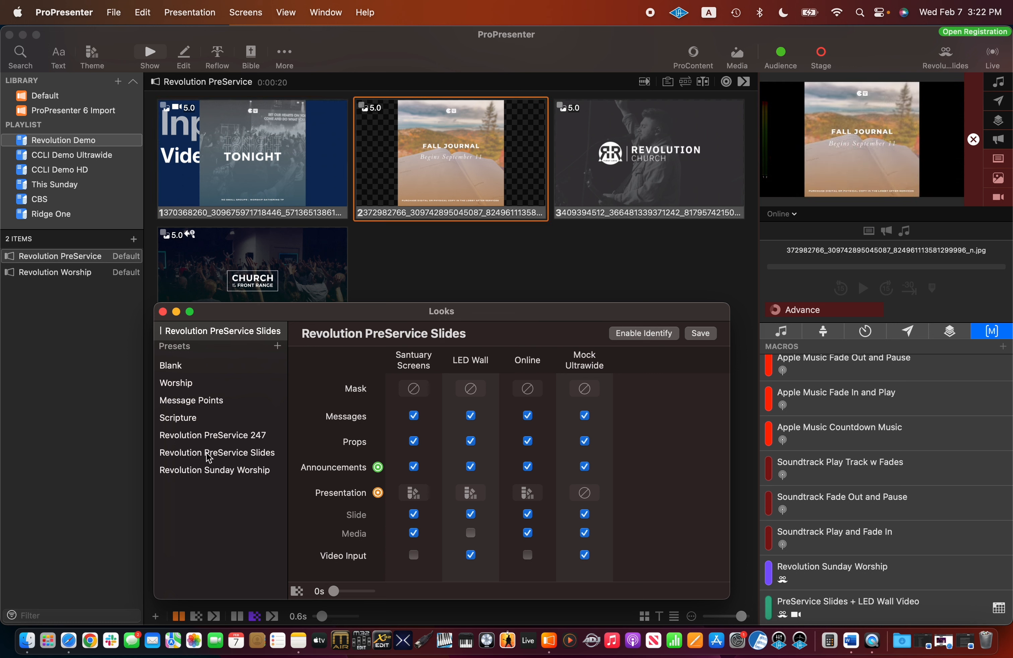
click(207, 473)
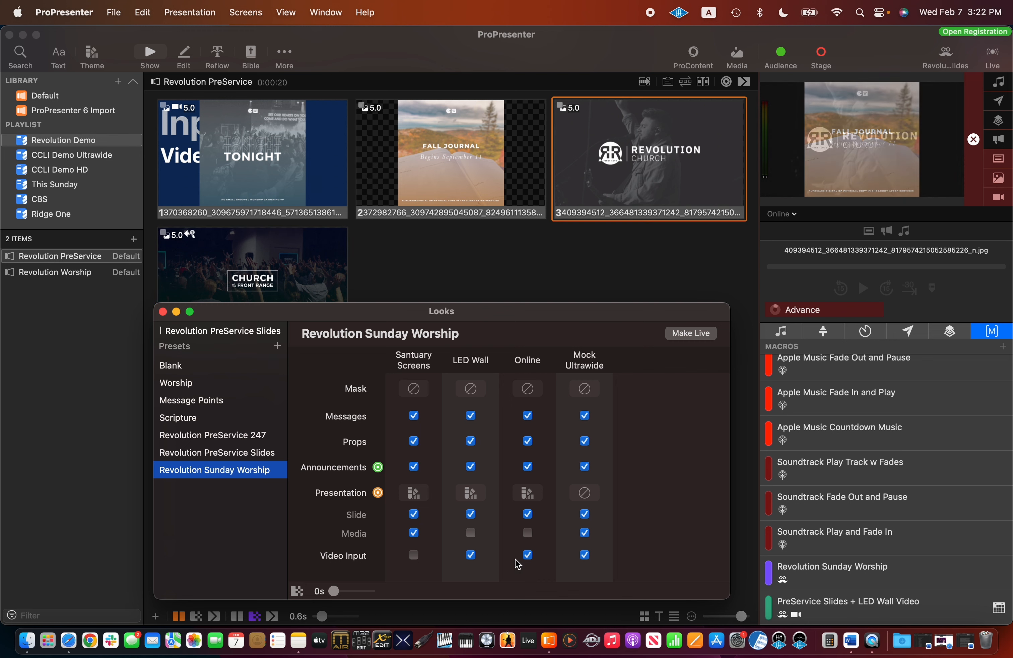
click(421, 495)
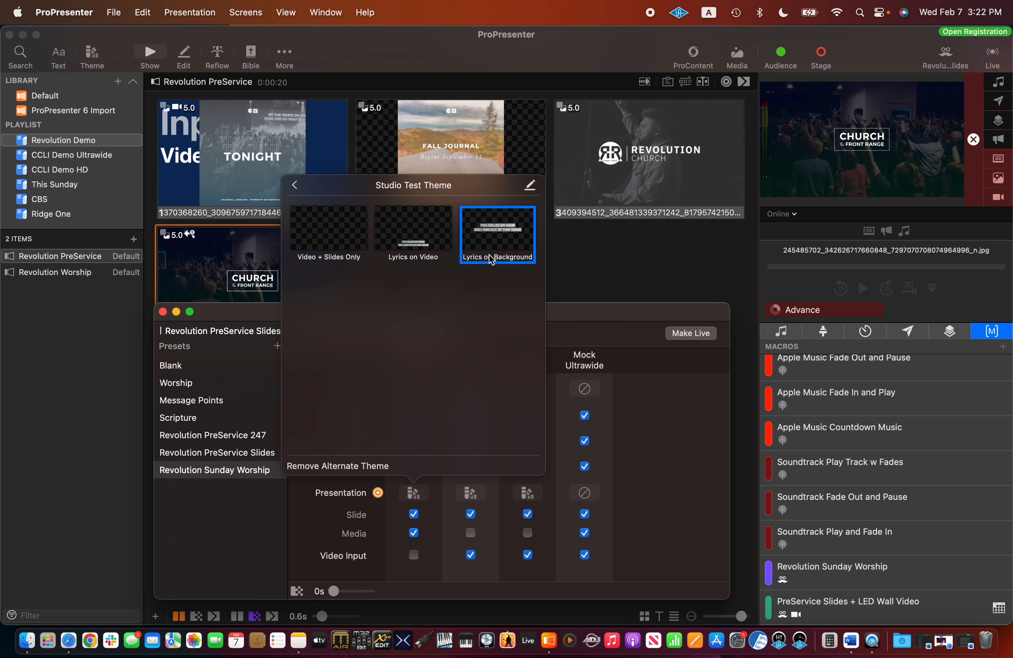
click(418, 495)
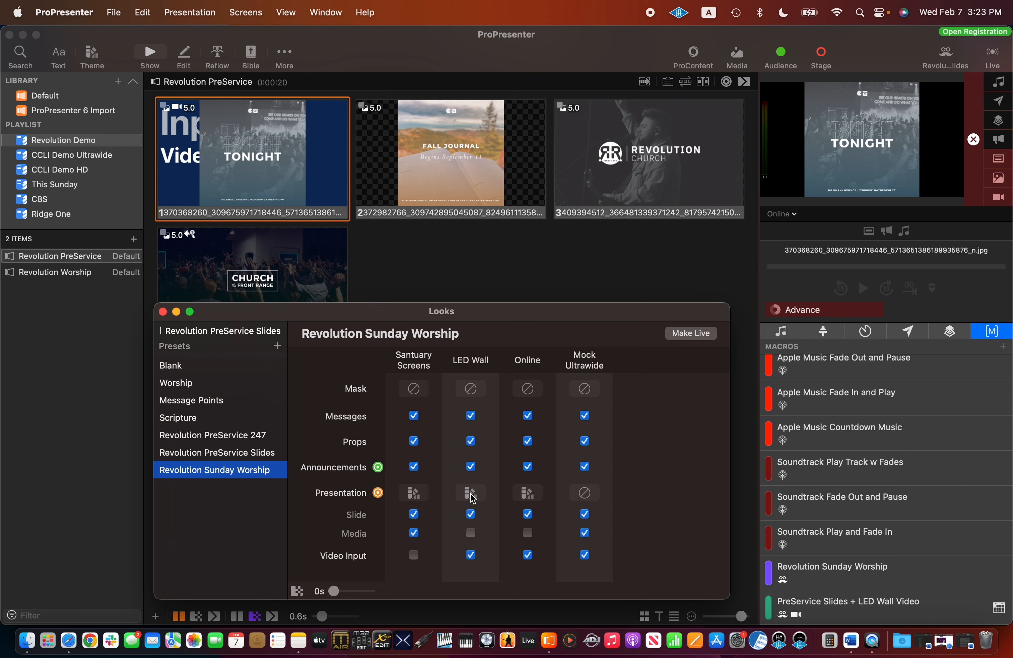
click(470, 495)
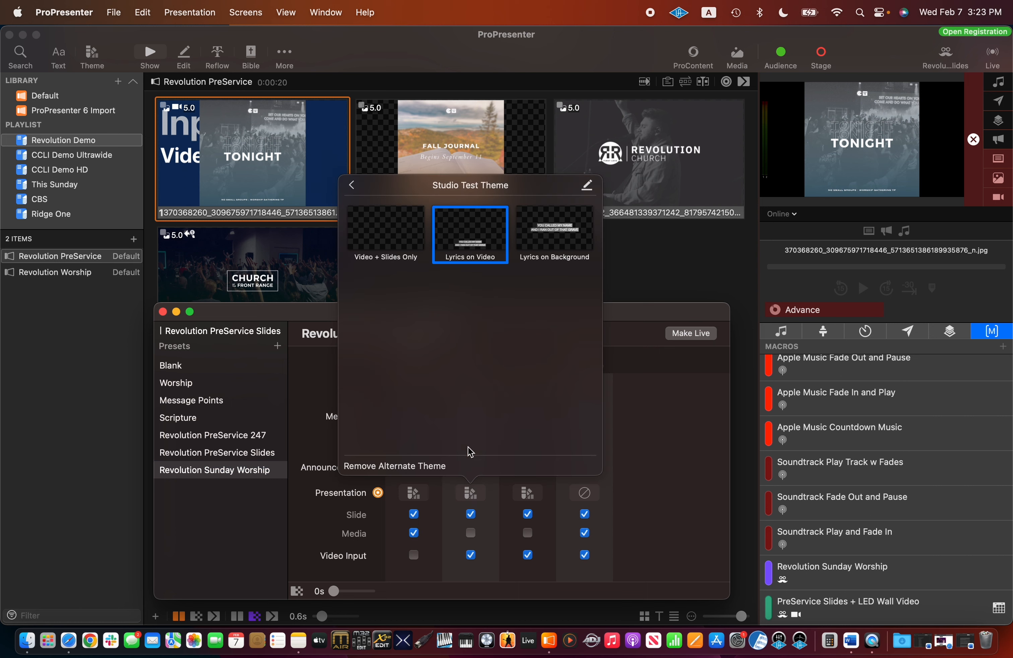
click(470, 494)
click(528, 492)
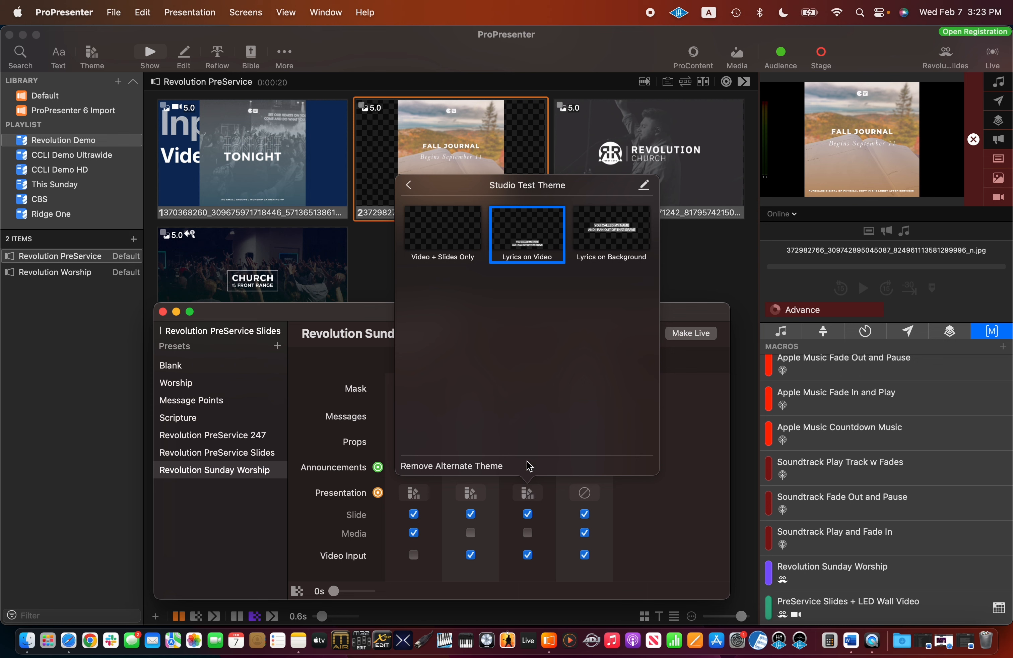
click(528, 493)
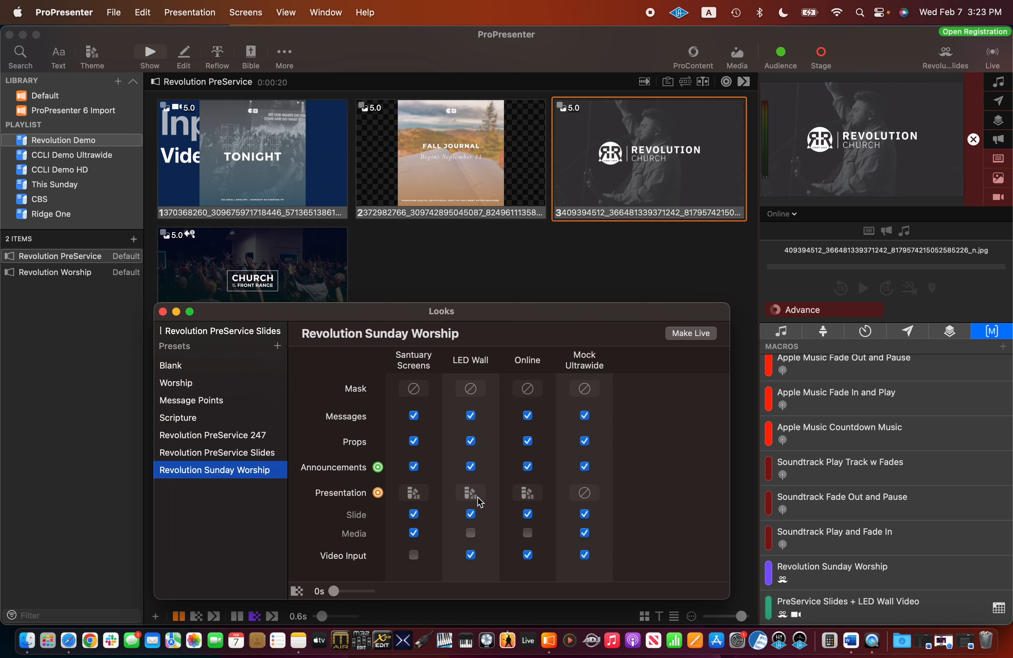
click(162, 311)
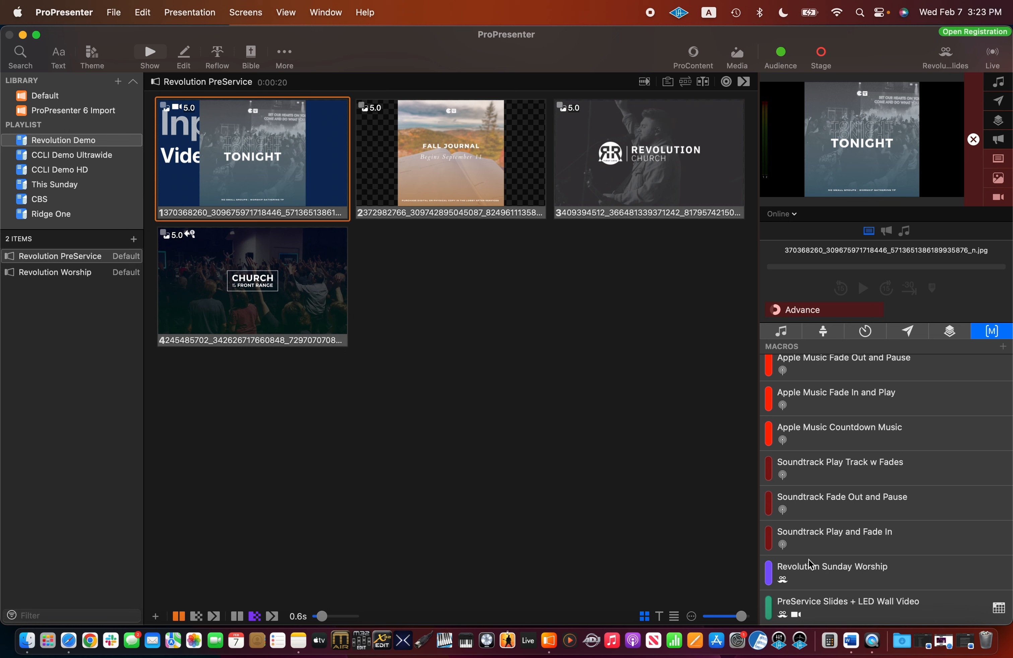
- Inspect the Audience Look action assigned to the Revolution Sunday Worship macro and leave it as is
right_click(812, 578)
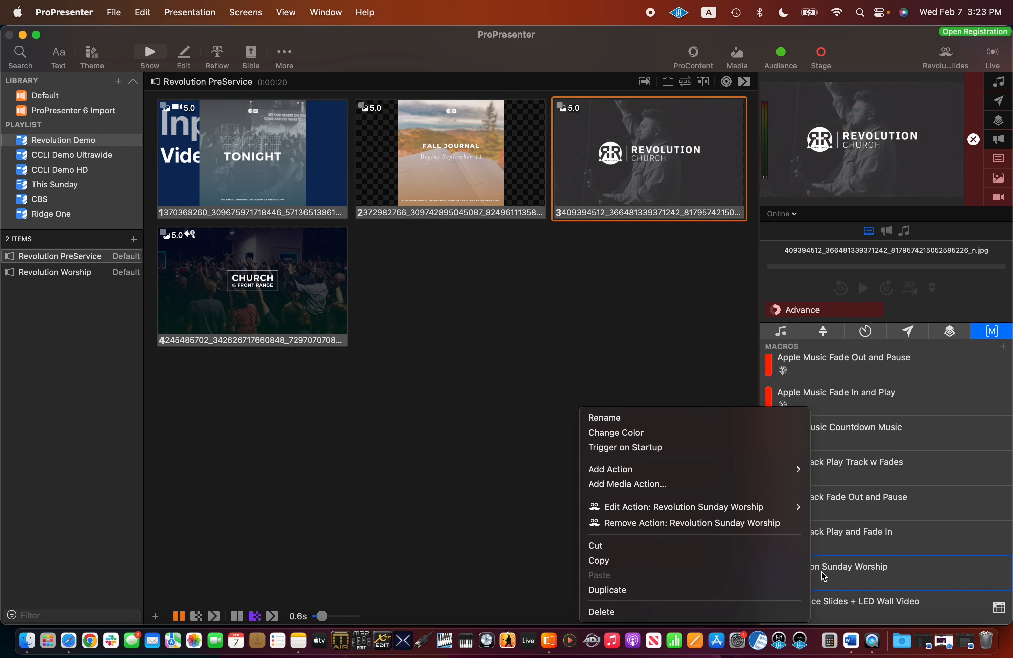
mouse_move(680, 474)
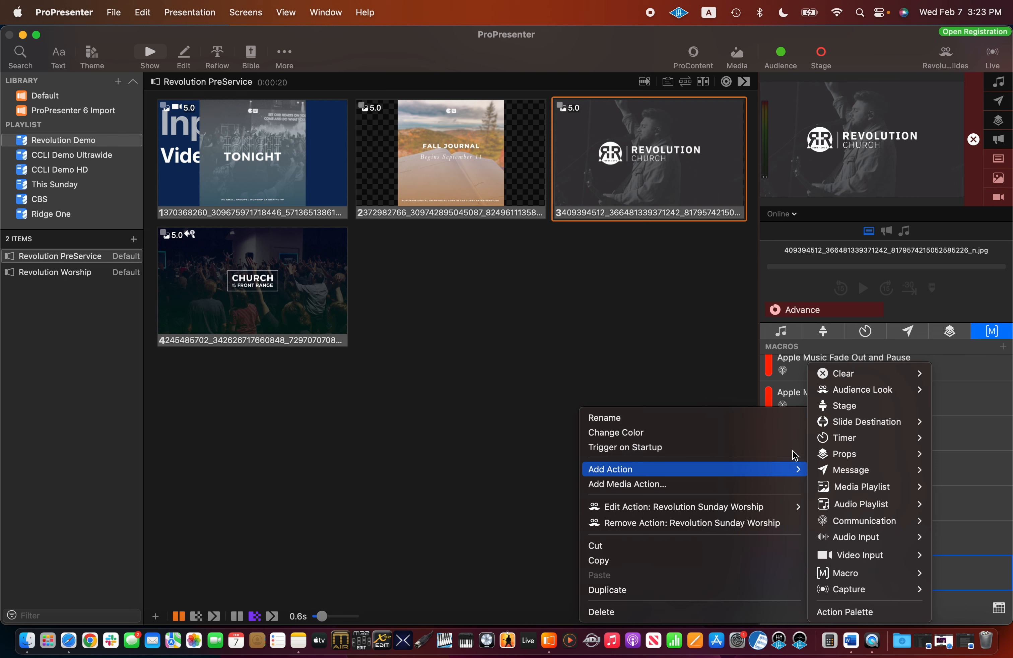
mouse_move(840, 390)
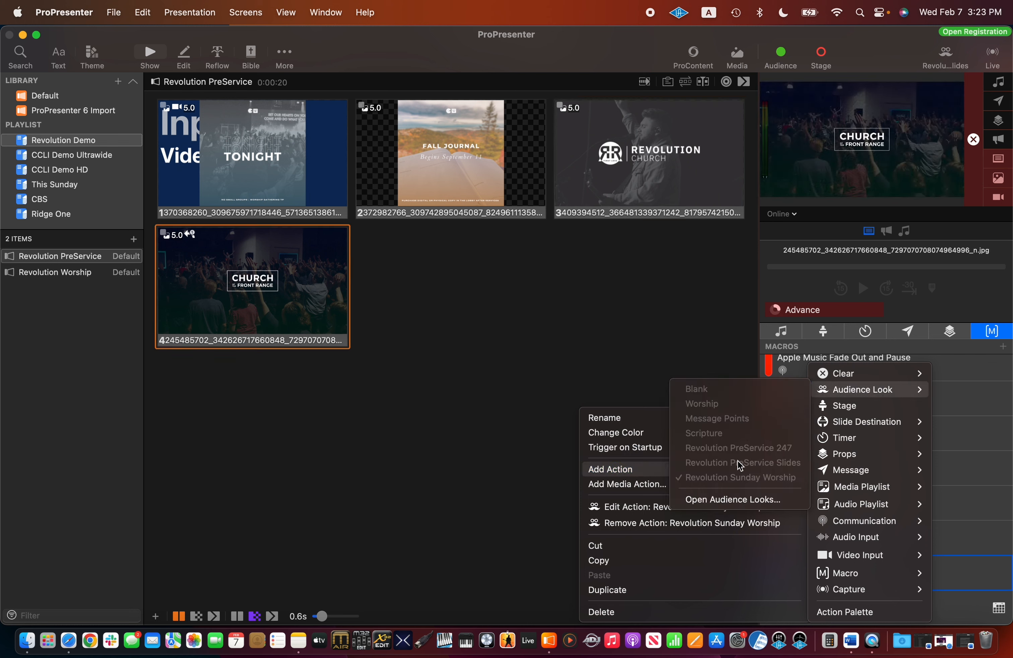
click(610, 375)
- Open the Revolution Worship presentation and preview the LED Wall, Santuary Screens and Online outputs before triggering any slide
click(56, 273)
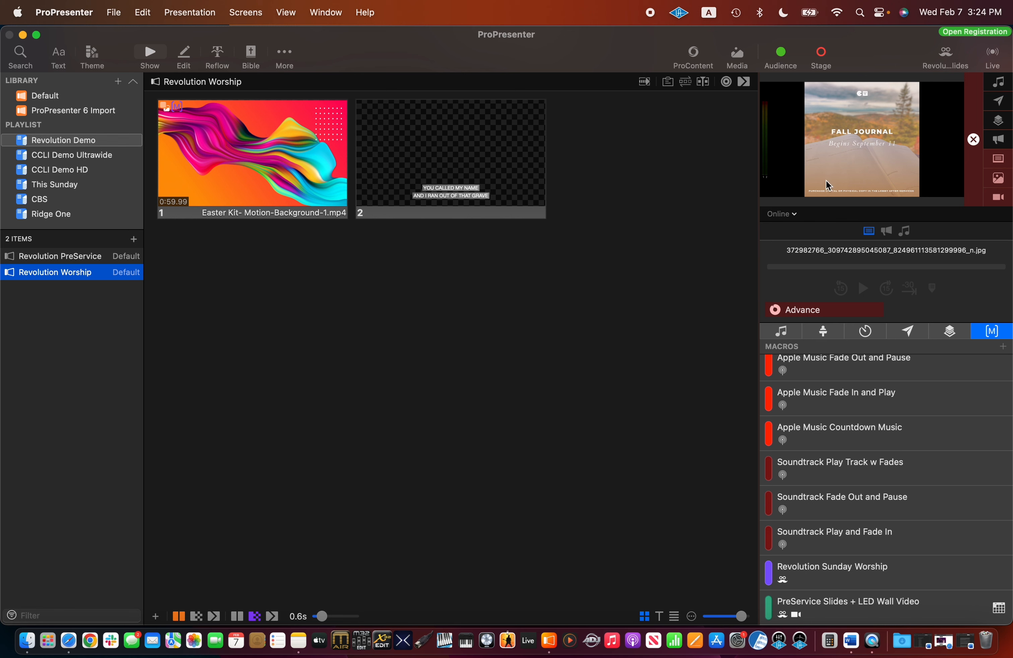
click(797, 214)
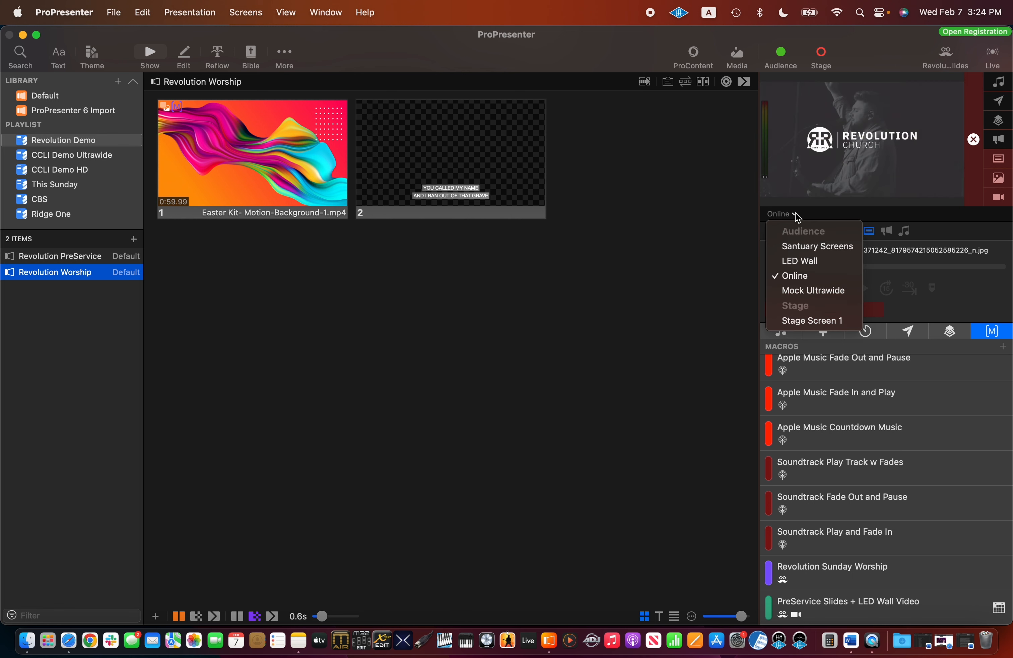
click(794, 262)
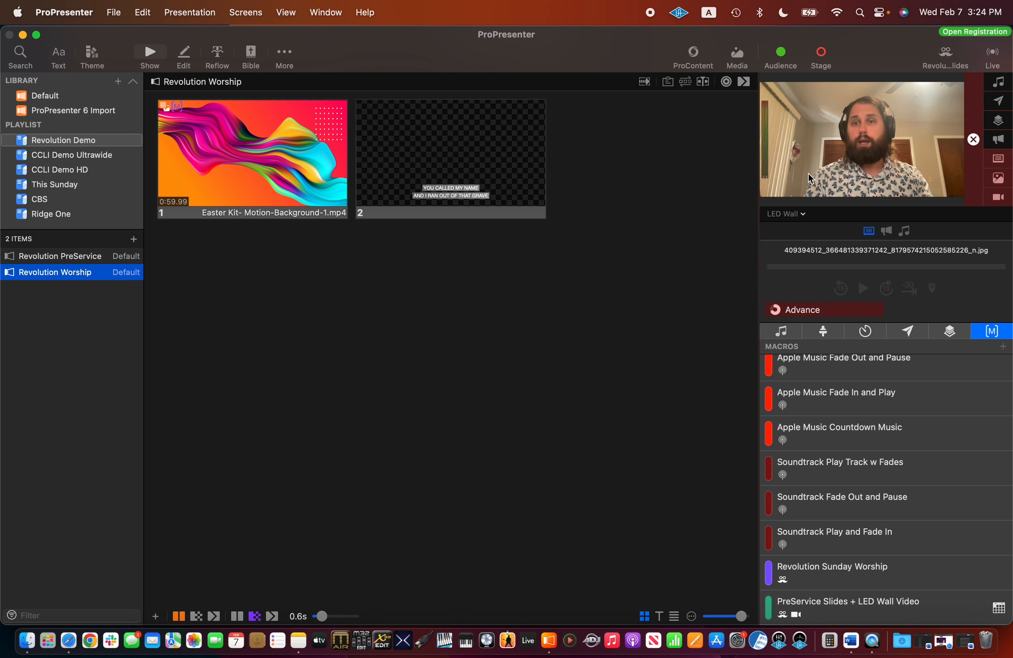
click(800, 215)
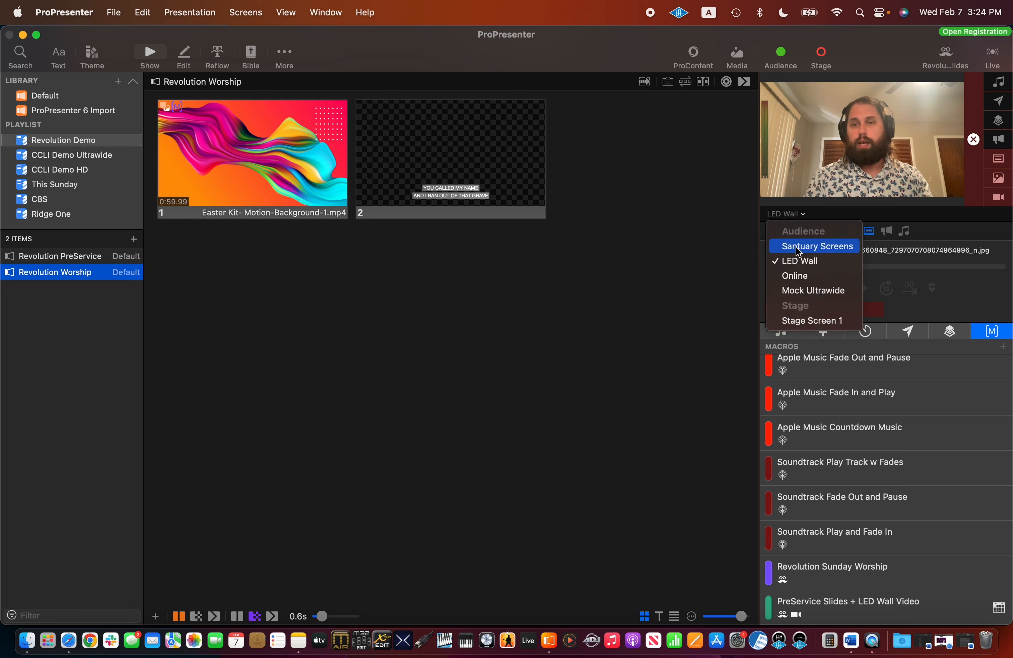
click(796, 249)
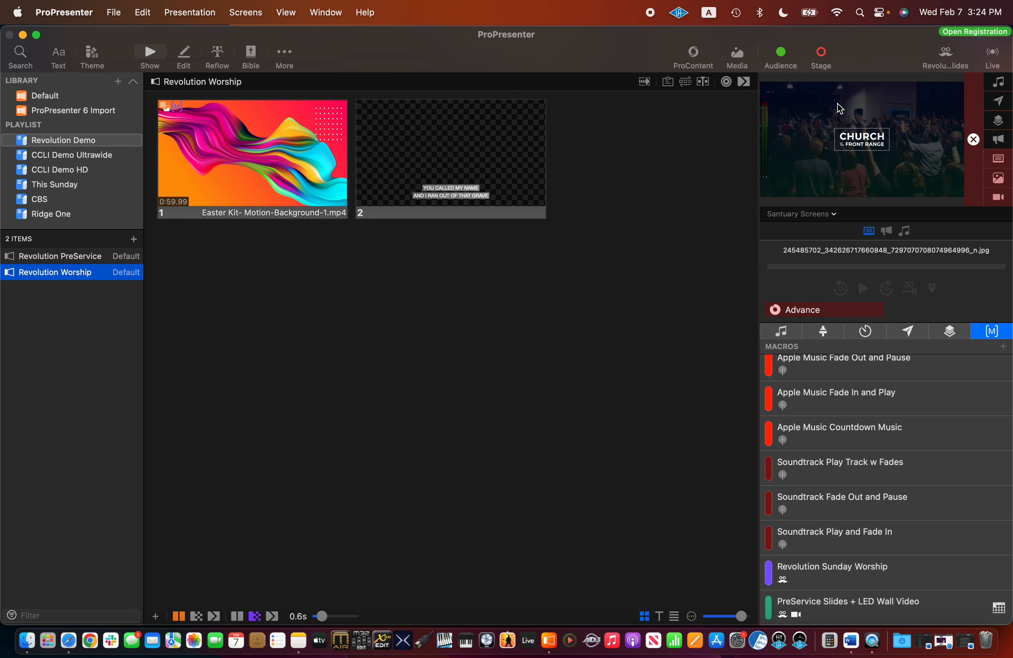
click(832, 216)
click(802, 273)
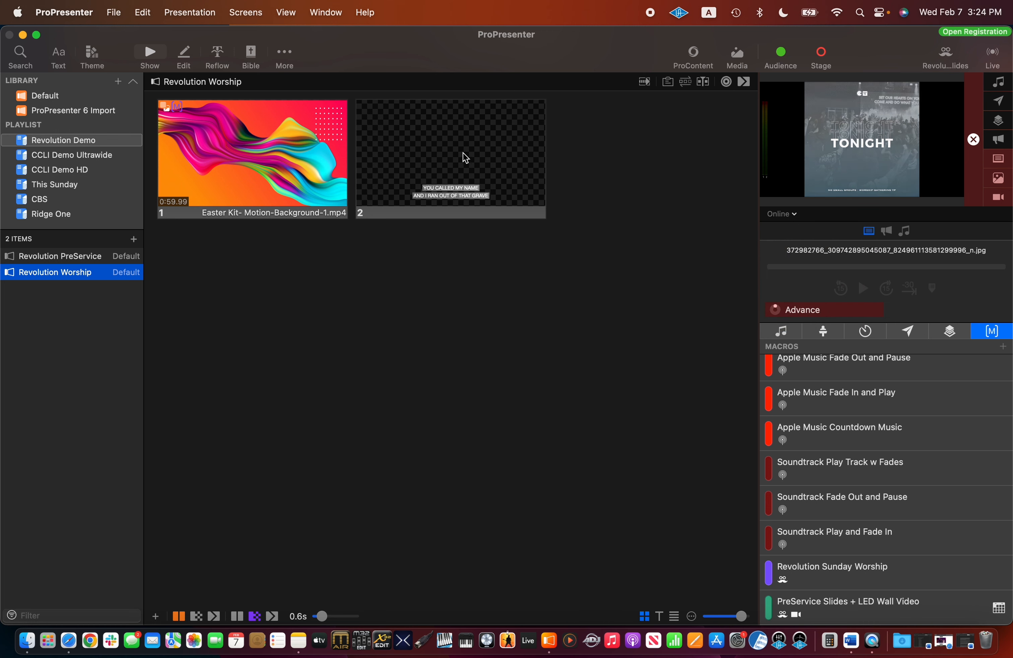
- Trigger the first Revolution Worship slide with the Easter Kit motion background and check the LED Wall and Santuary Screens outputs
click(256, 168)
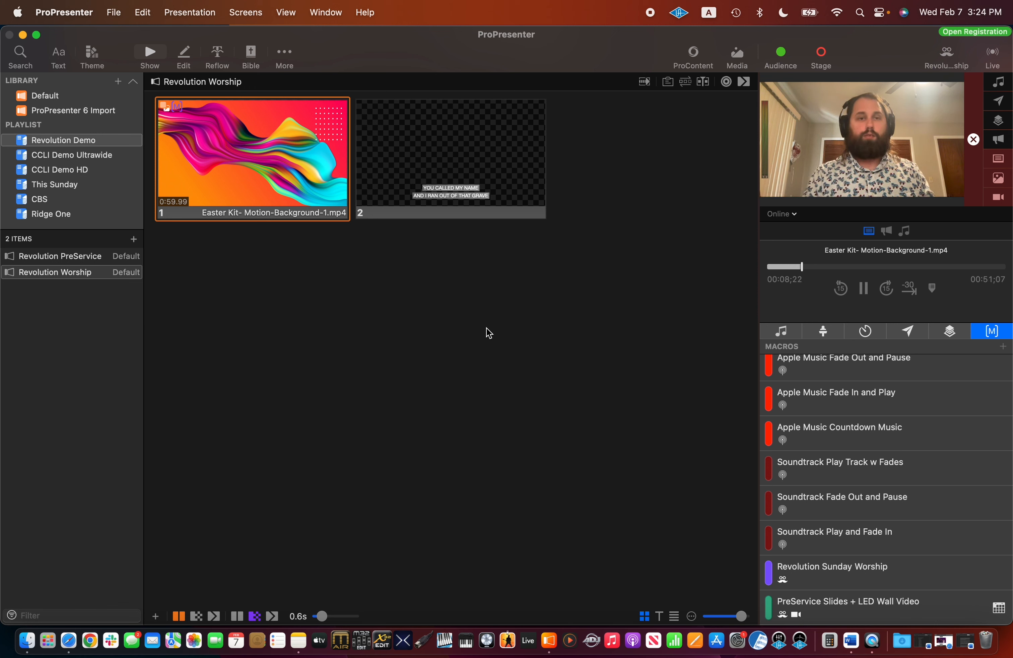
click(785, 214)
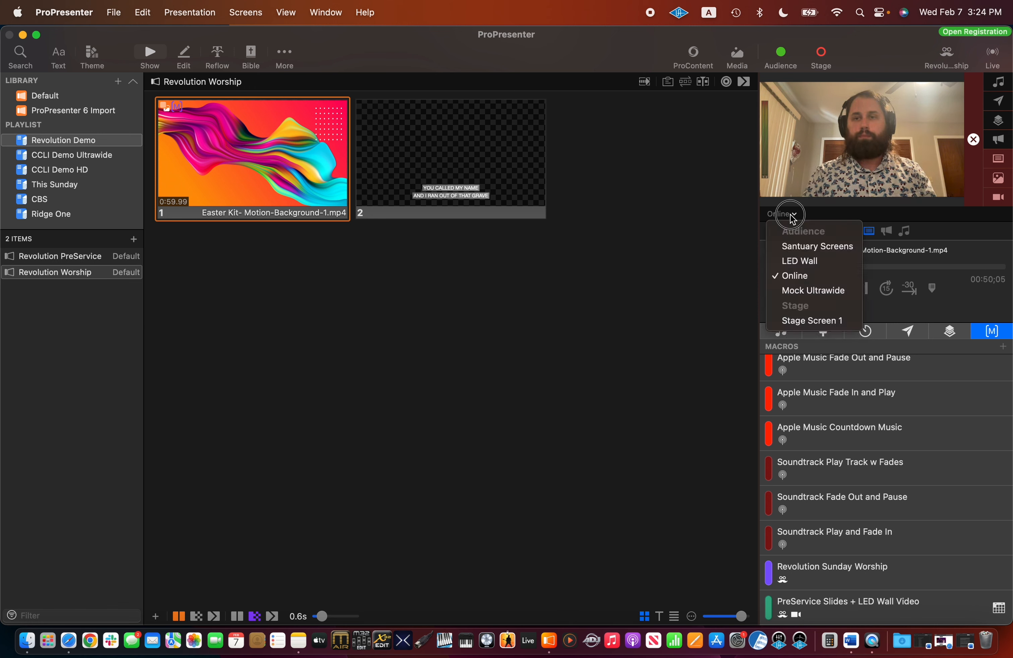
click(791, 259)
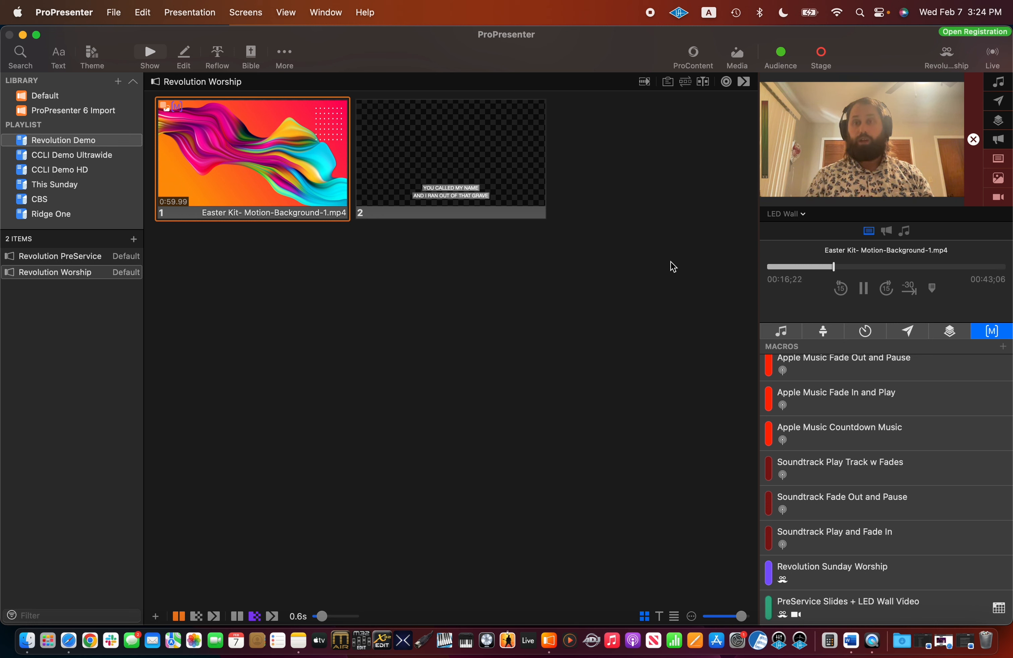
click(797, 217)
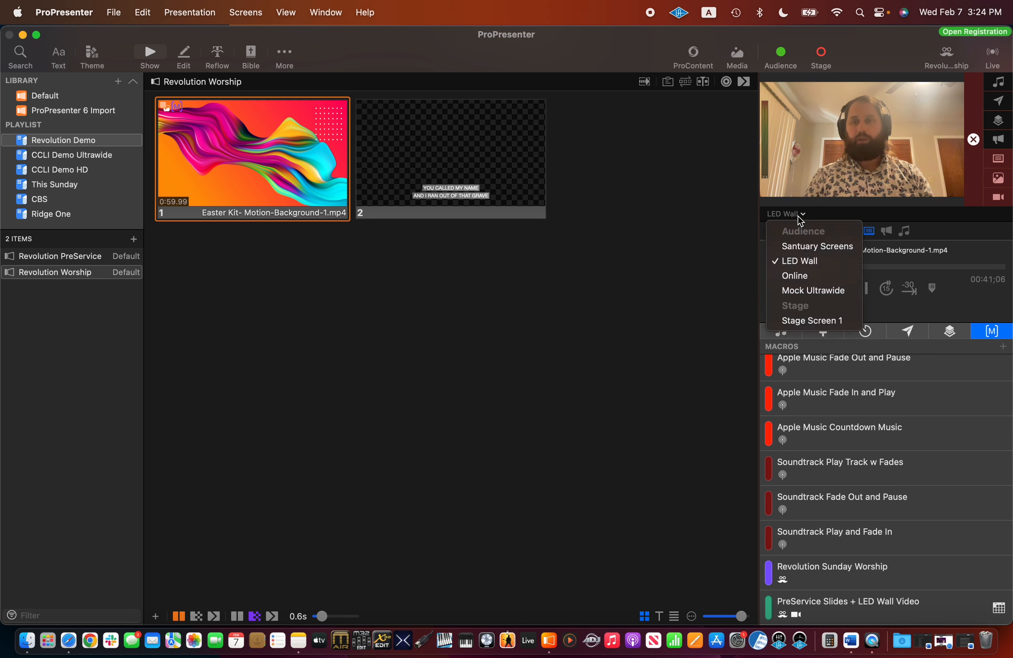
click(798, 248)
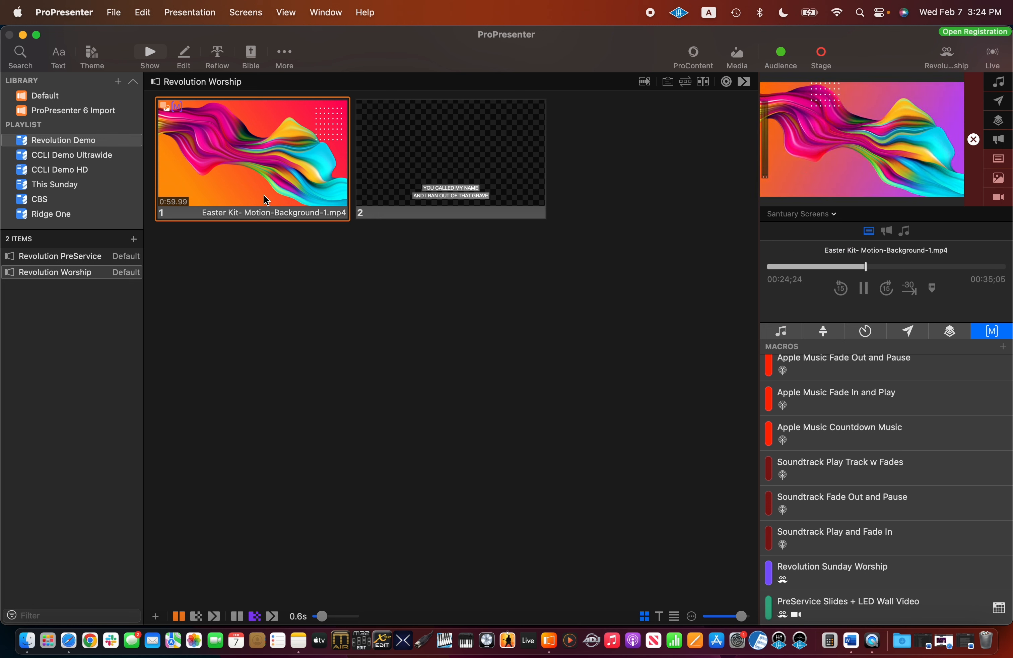
- Trigger the "You called my name" lyric slide and compare its output on LED Wall, Online and Santuary Screens
click(401, 169)
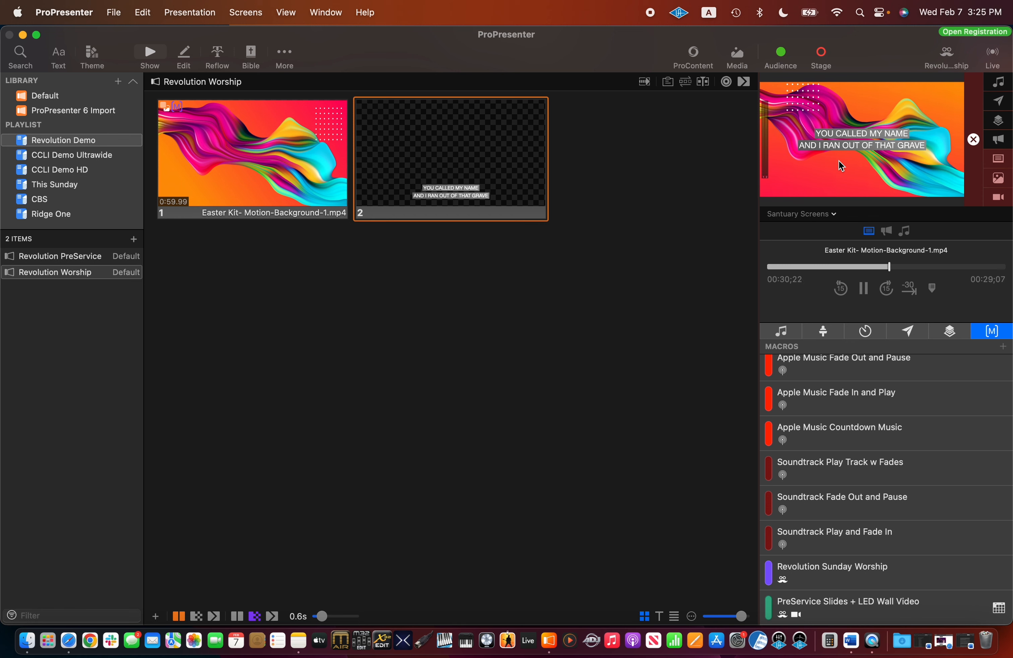
click(833, 214)
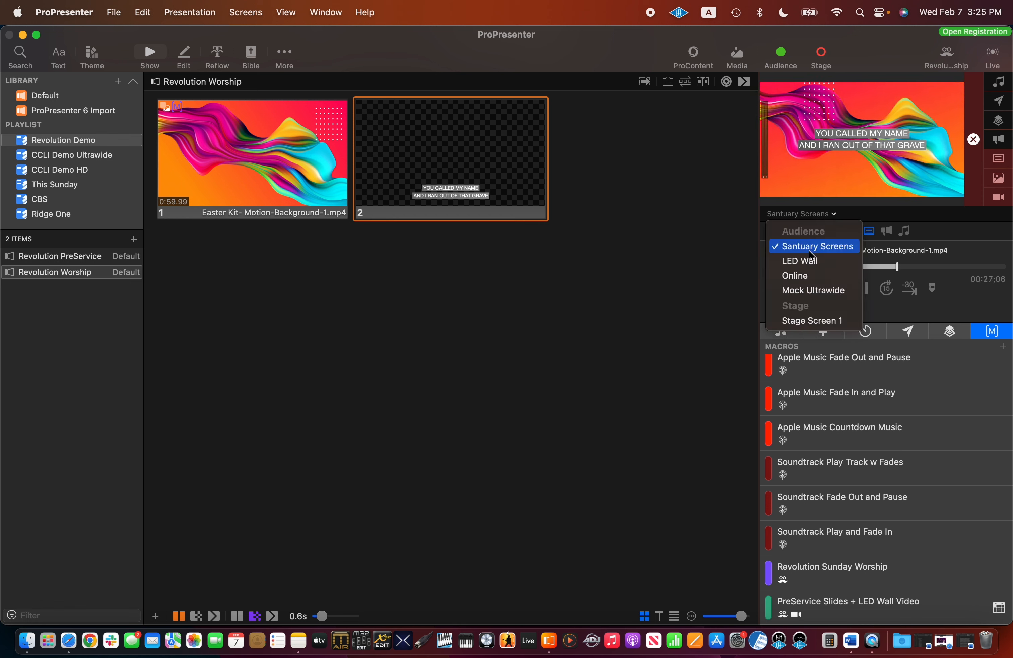
click(801, 260)
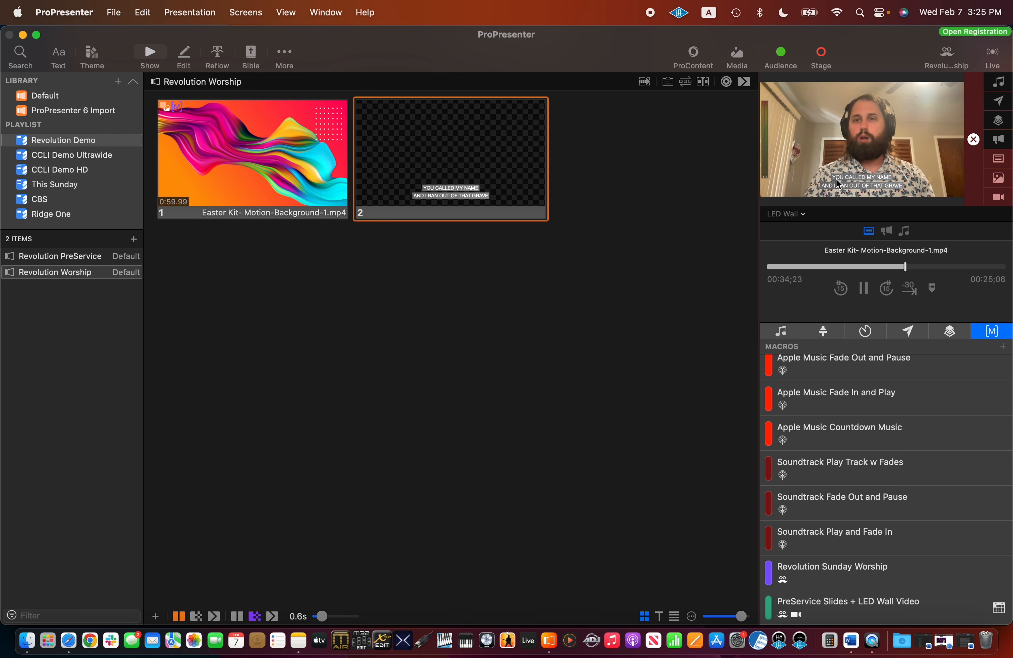
click(802, 213)
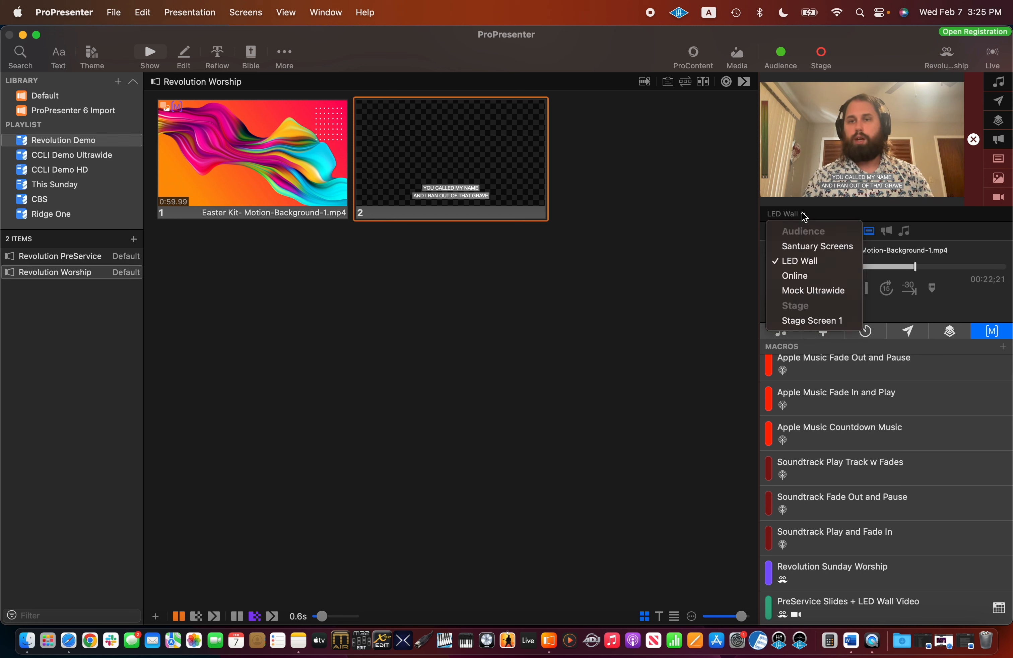
click(795, 276)
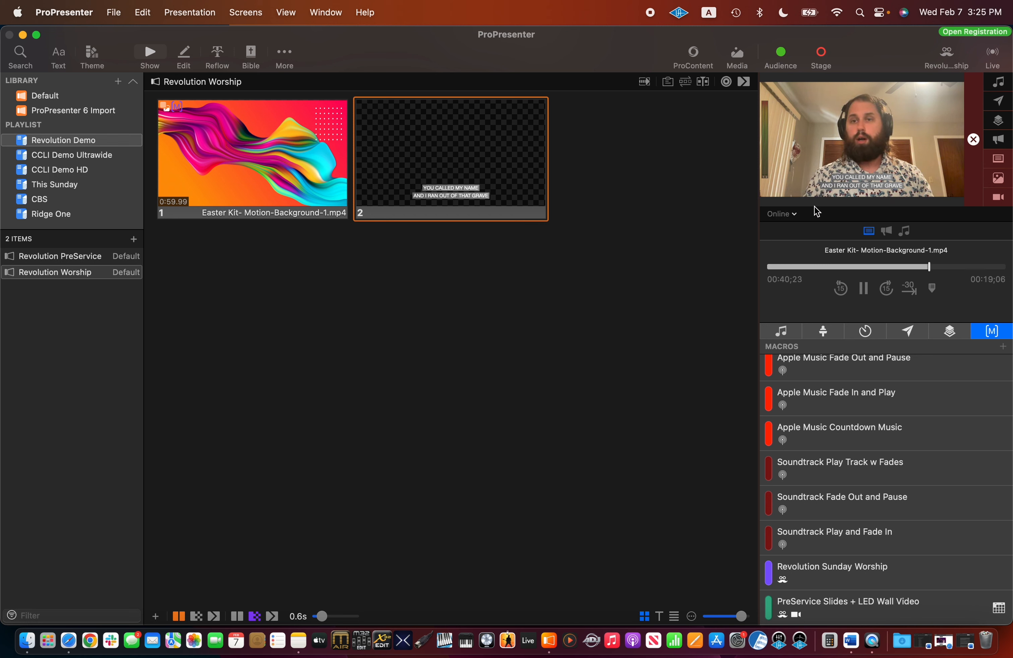
click(794, 214)
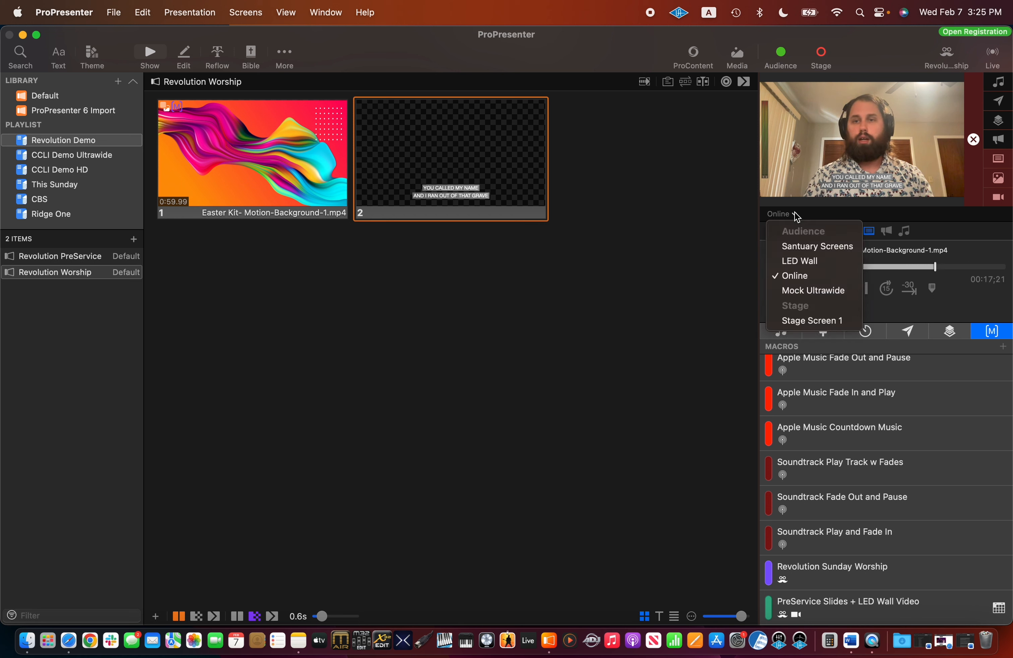
click(796, 246)
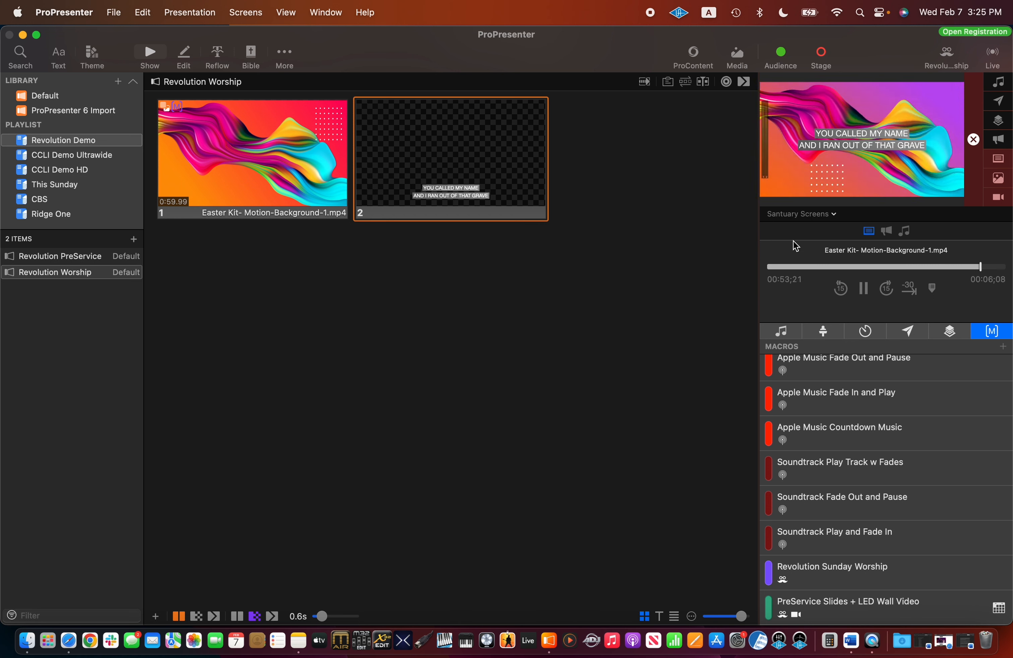